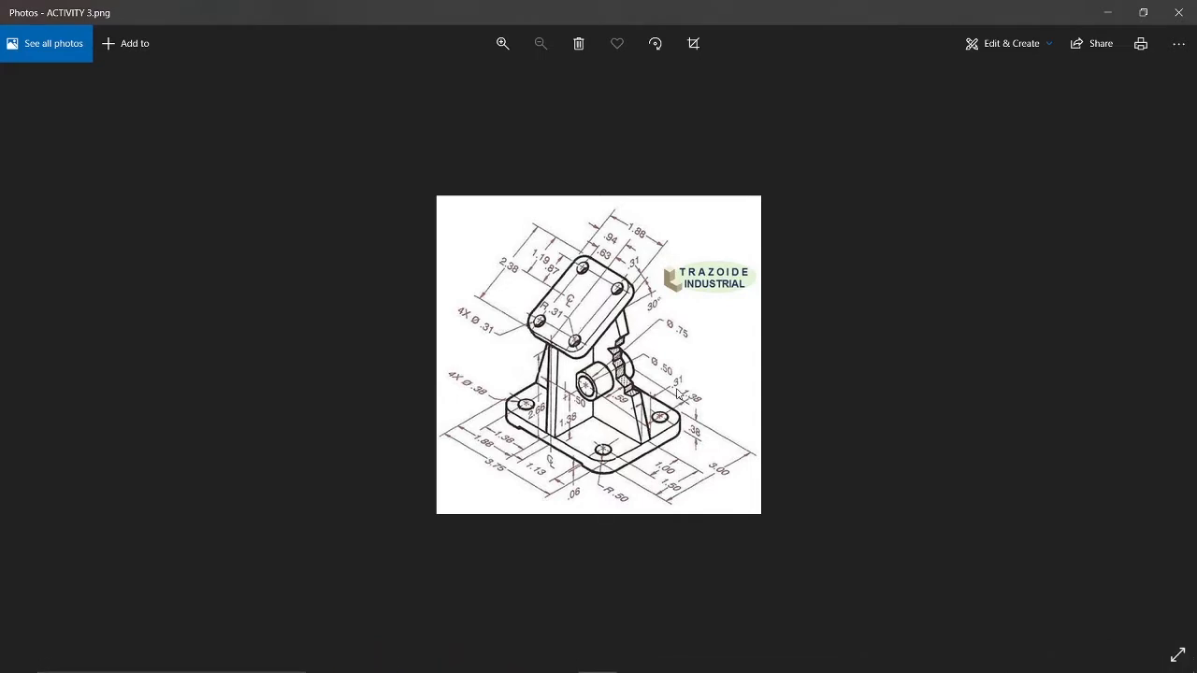
Zoom in on the ACTIVITY 3 reference drawing and view the finished bracket model for comparison.
left_click(502, 43)
left_click(502, 43)
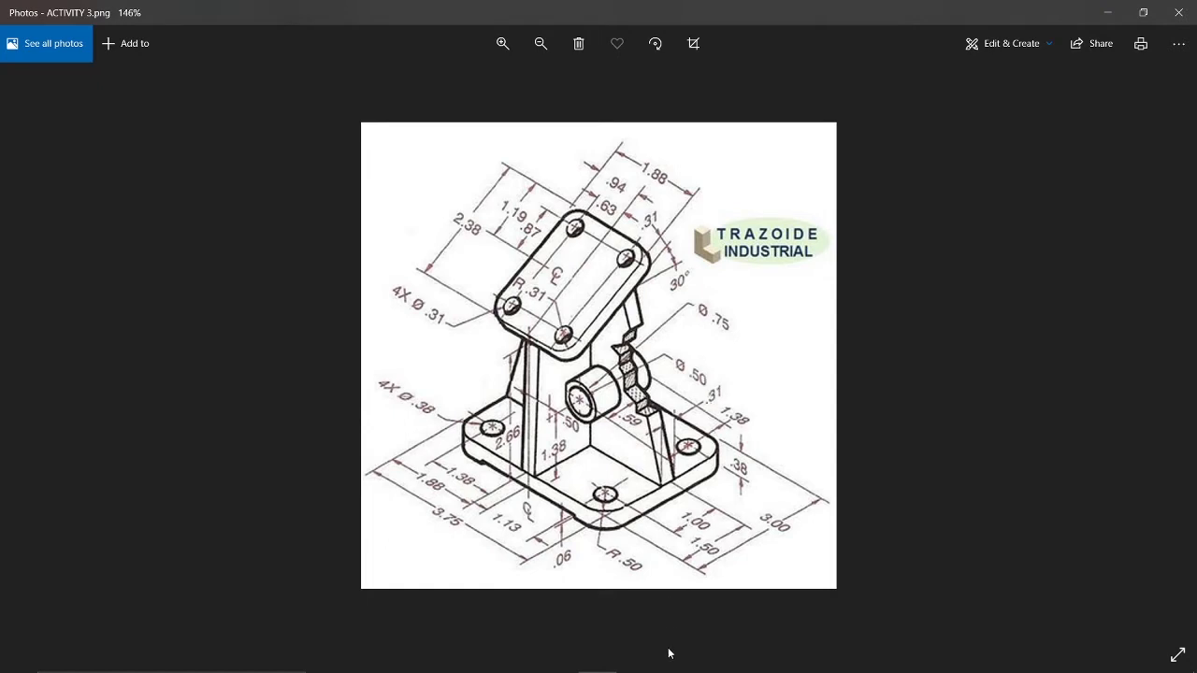
left_click(552, 663)
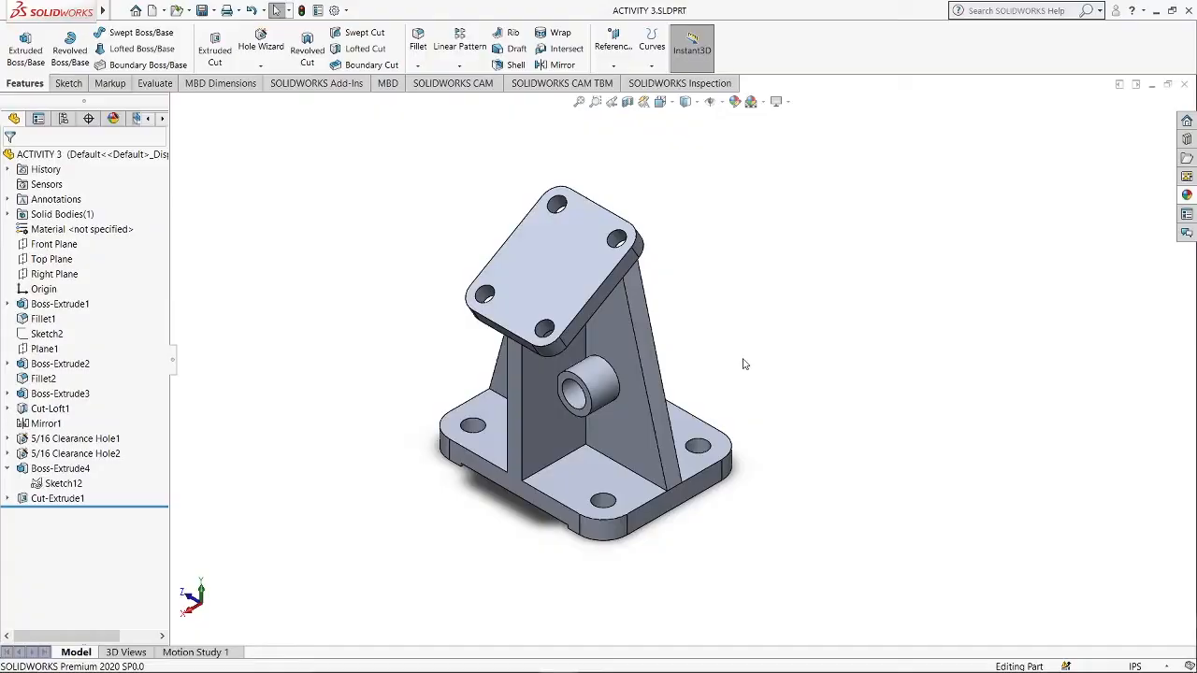
scroll(745, 364, "down", 2)
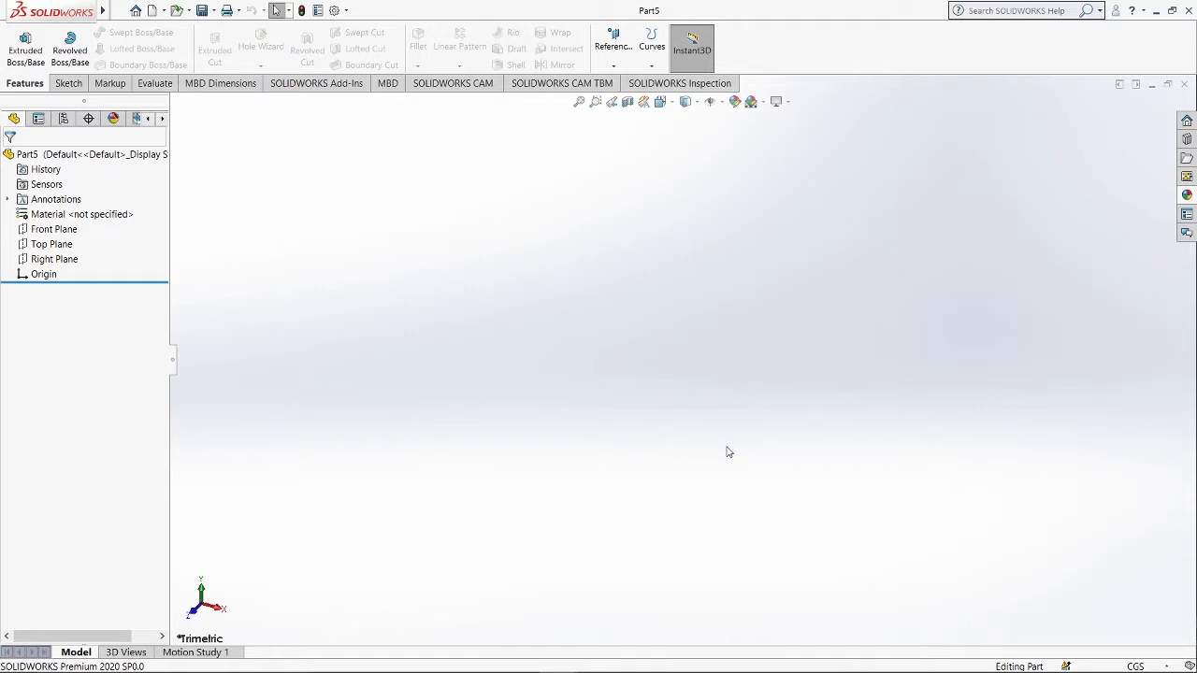
Set the document units to IPS (inch, pound, second) and start a sketch on the Right Plane.
left_click(1127, 667)
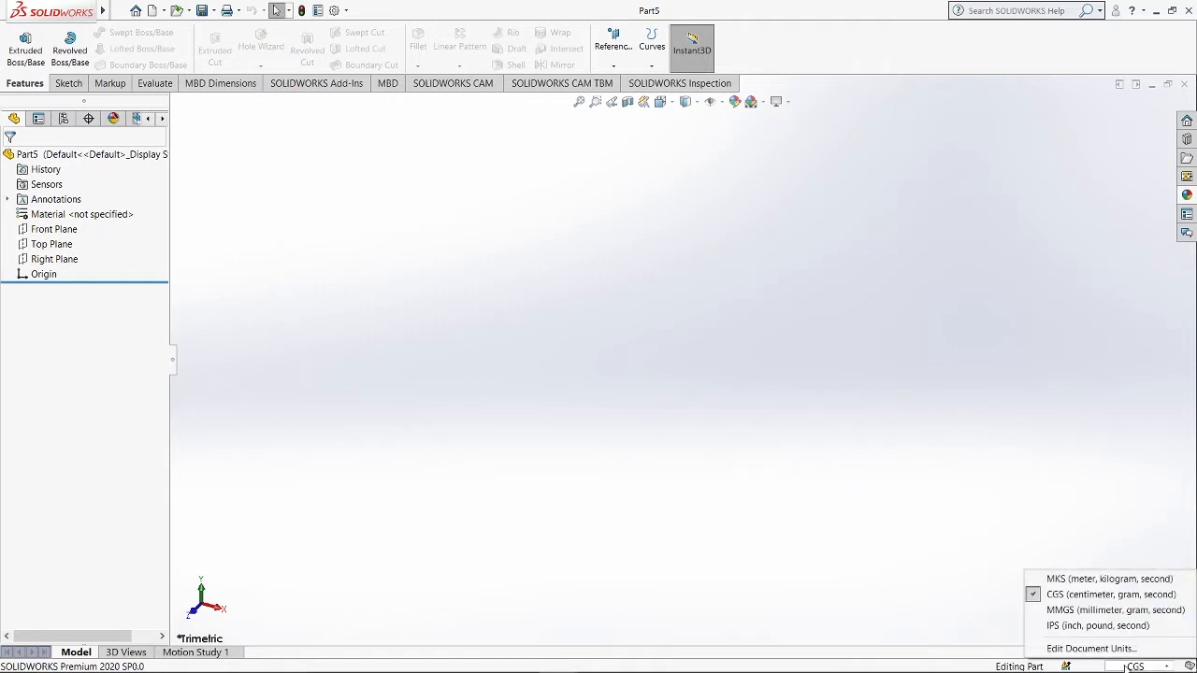
left_click(1114, 627)
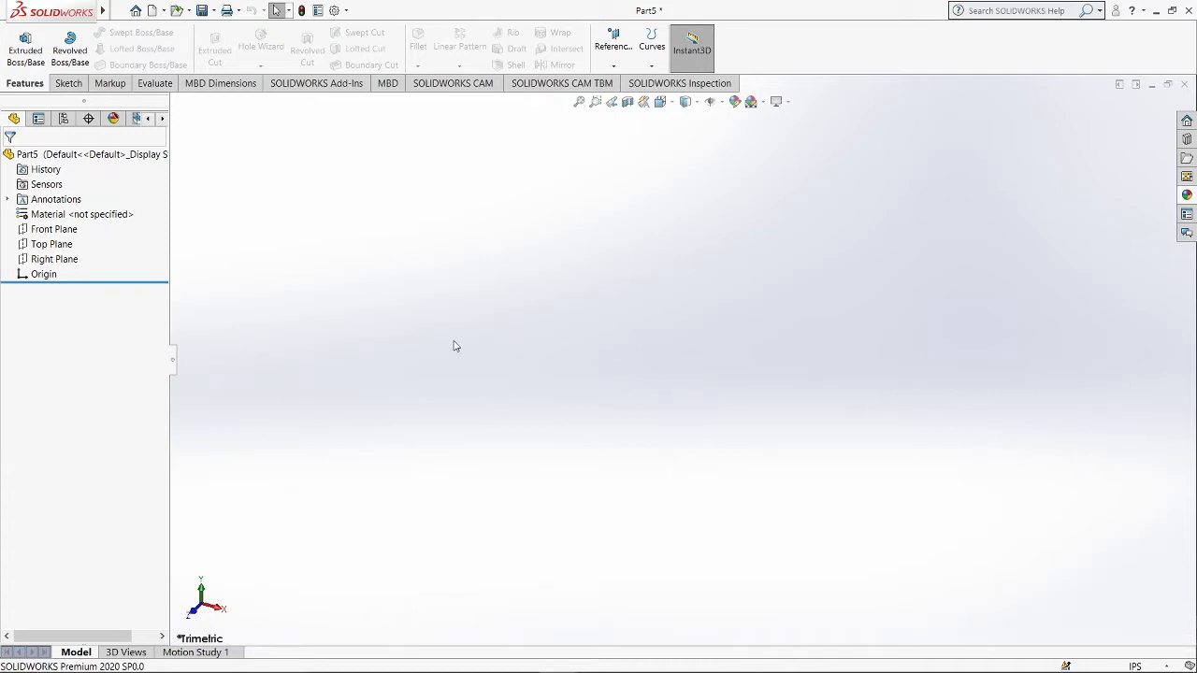
left_click(63, 264)
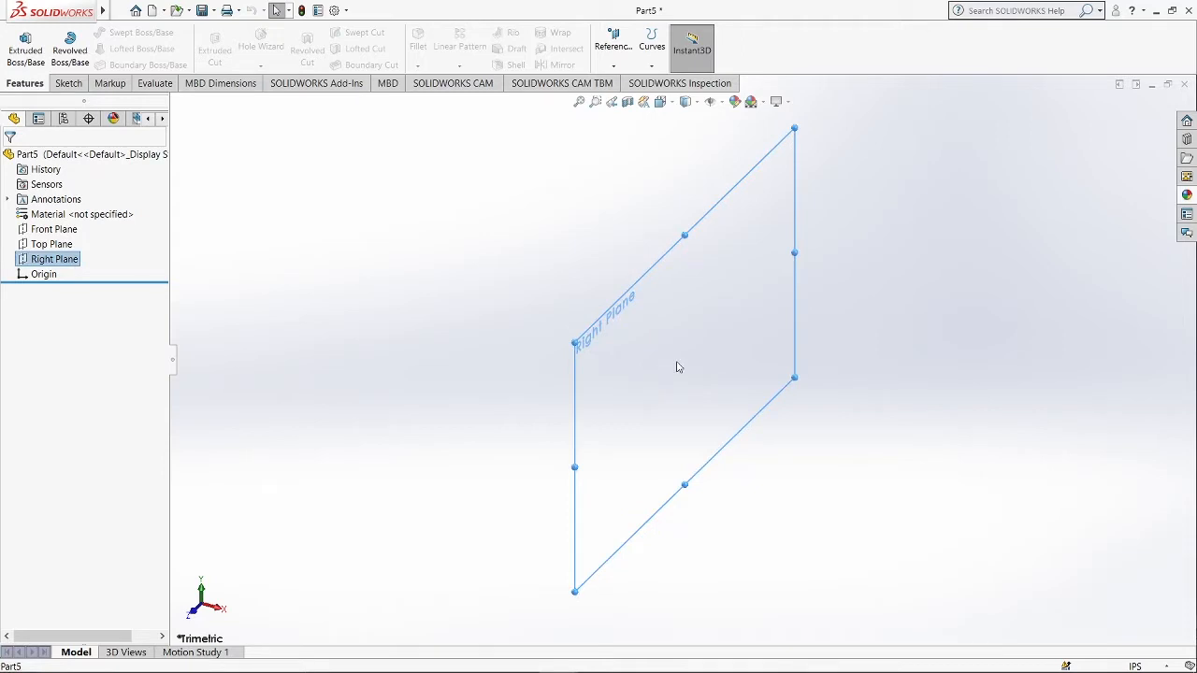
right_click(618, 340)
left_click(646, 318)
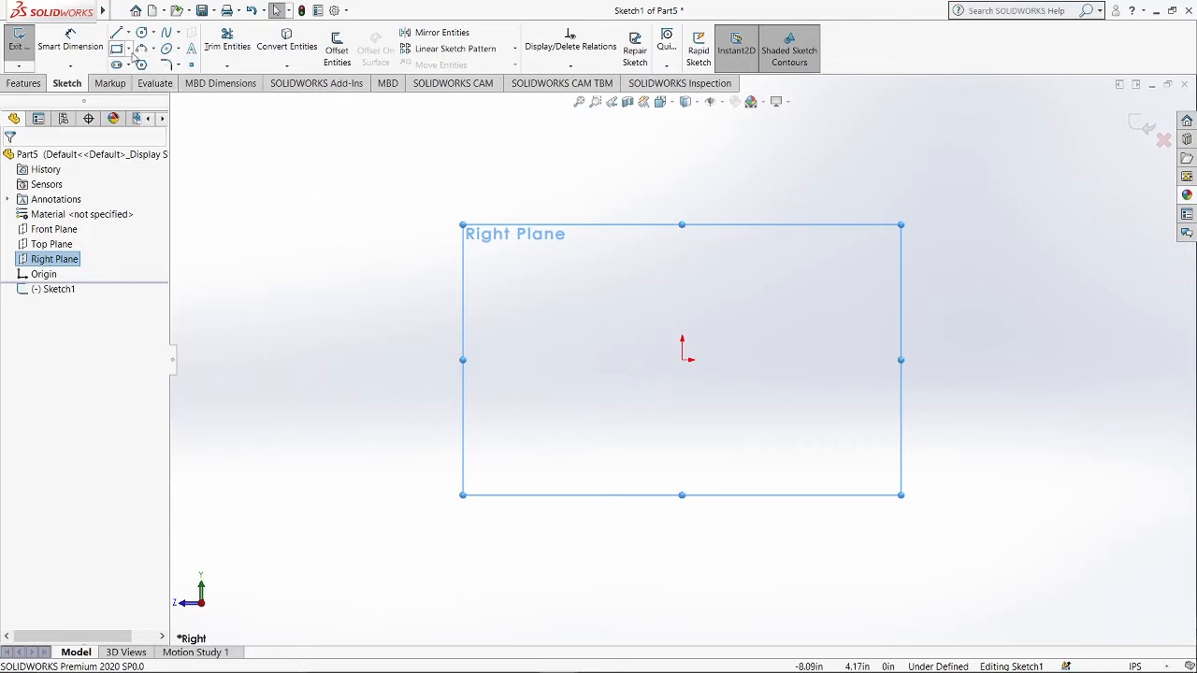
Draw a center rectangle at the origin, about 8.51 by 1.05 in.
left_click(130, 49)
left_click(166, 80)
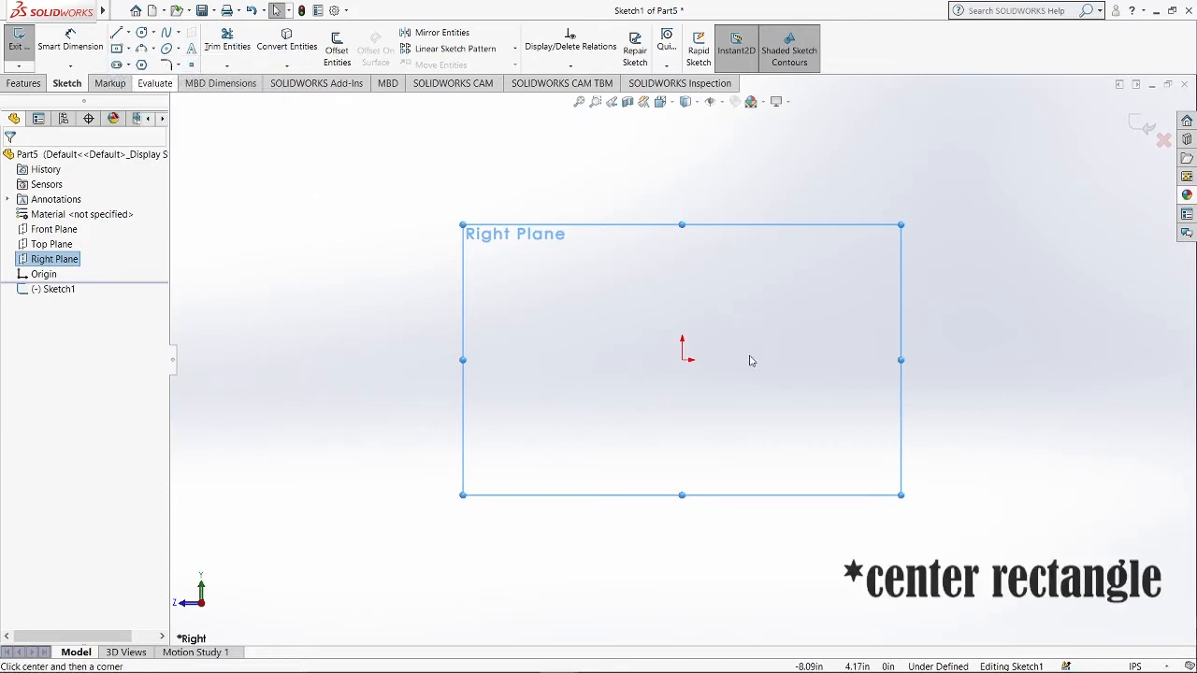
left_click(682, 359)
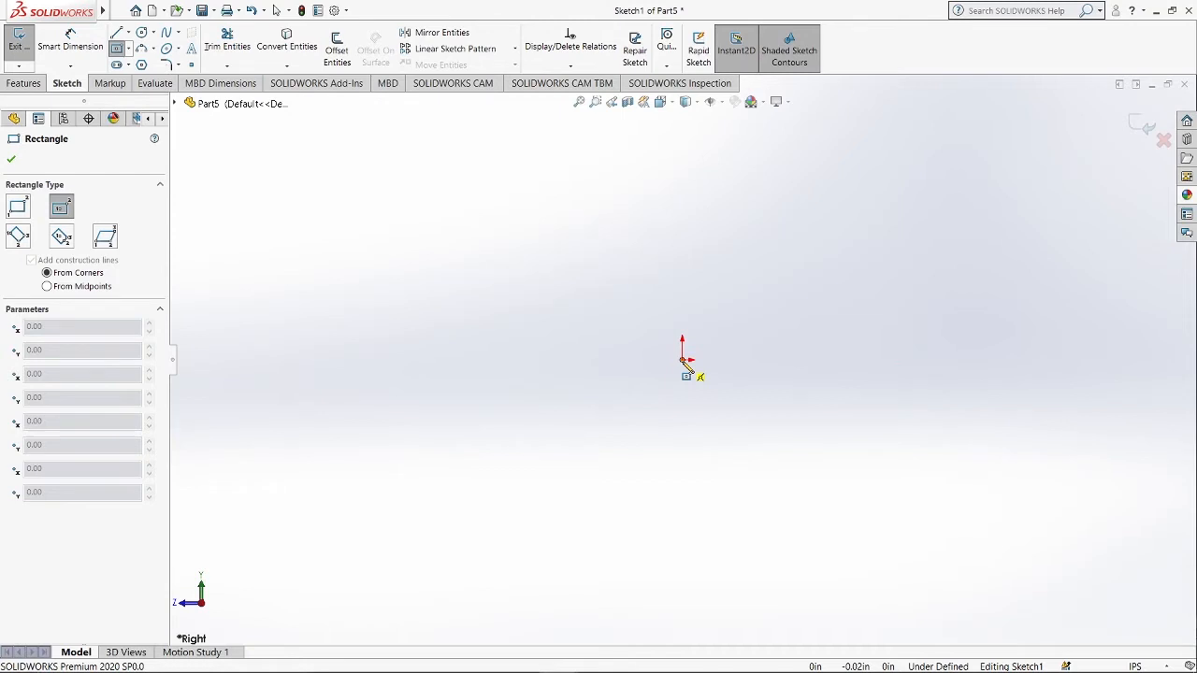
left_click(949, 394)
key("Escape")
Dimension the rectangle's bottom edge to 3.75 in.
left_click(67, 47)
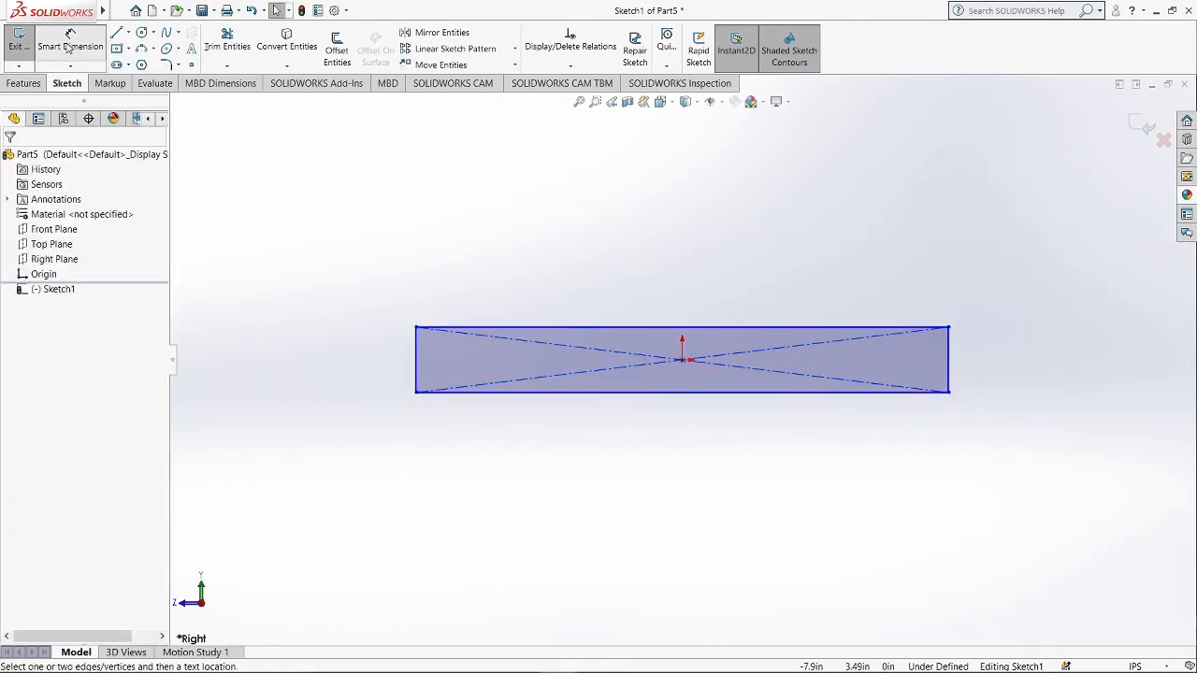
left_click(694, 397)
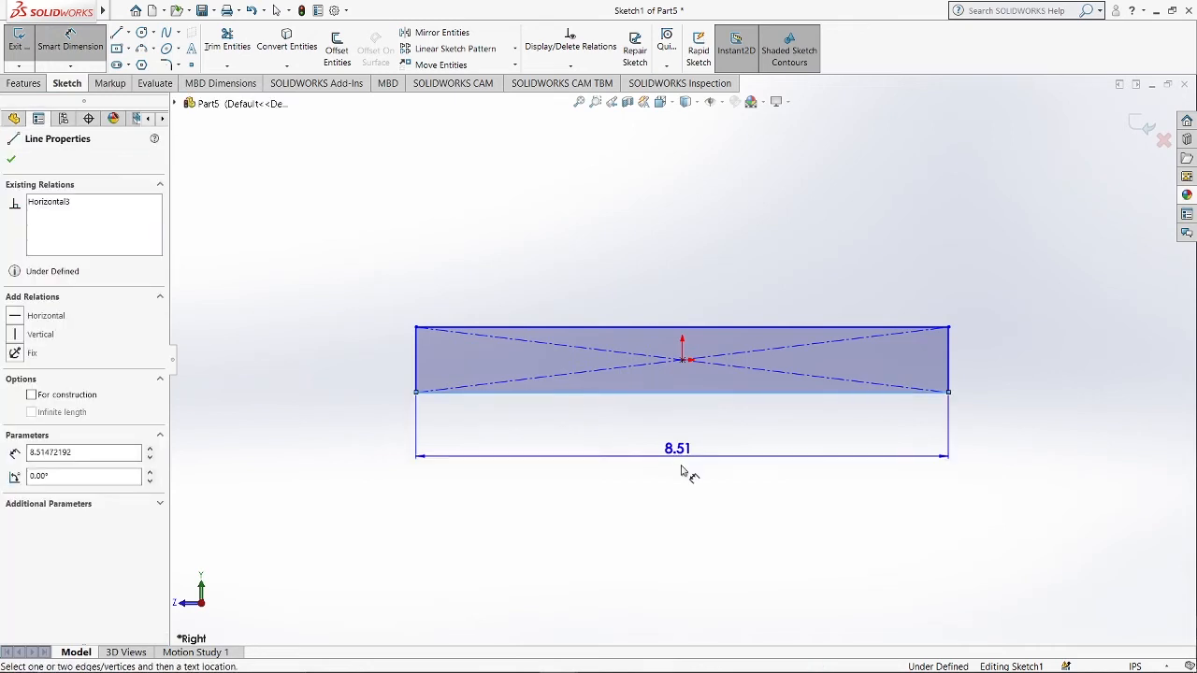
left_click(686, 472)
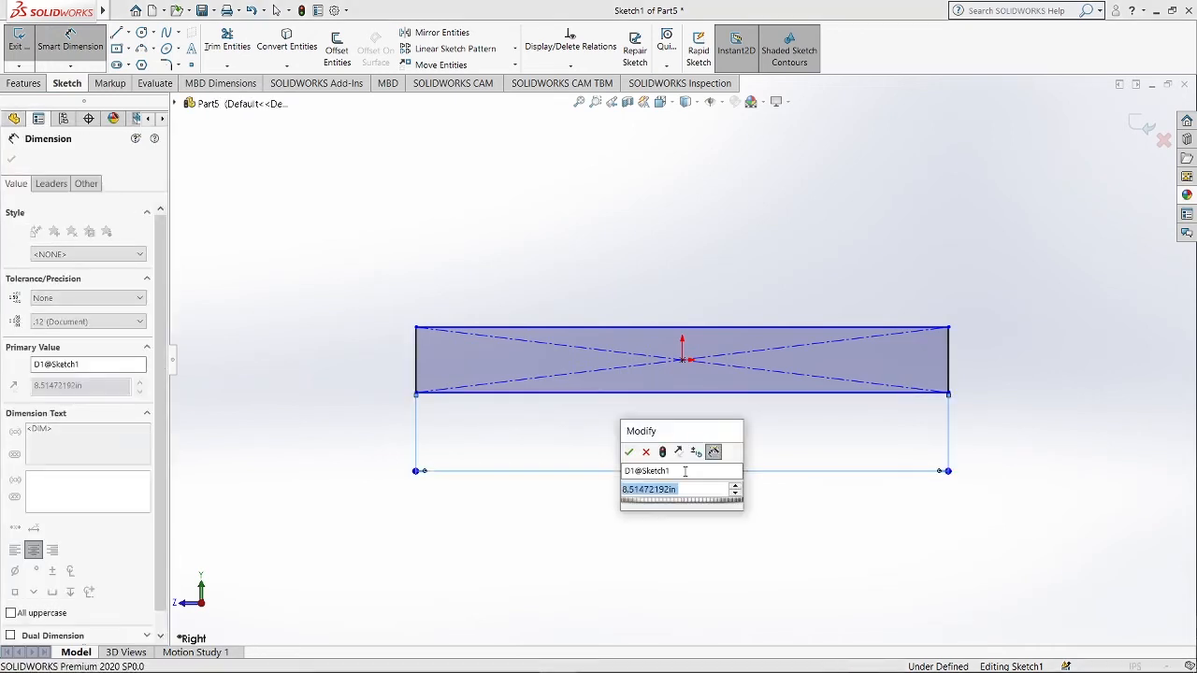
type("3.75")
key("Return")
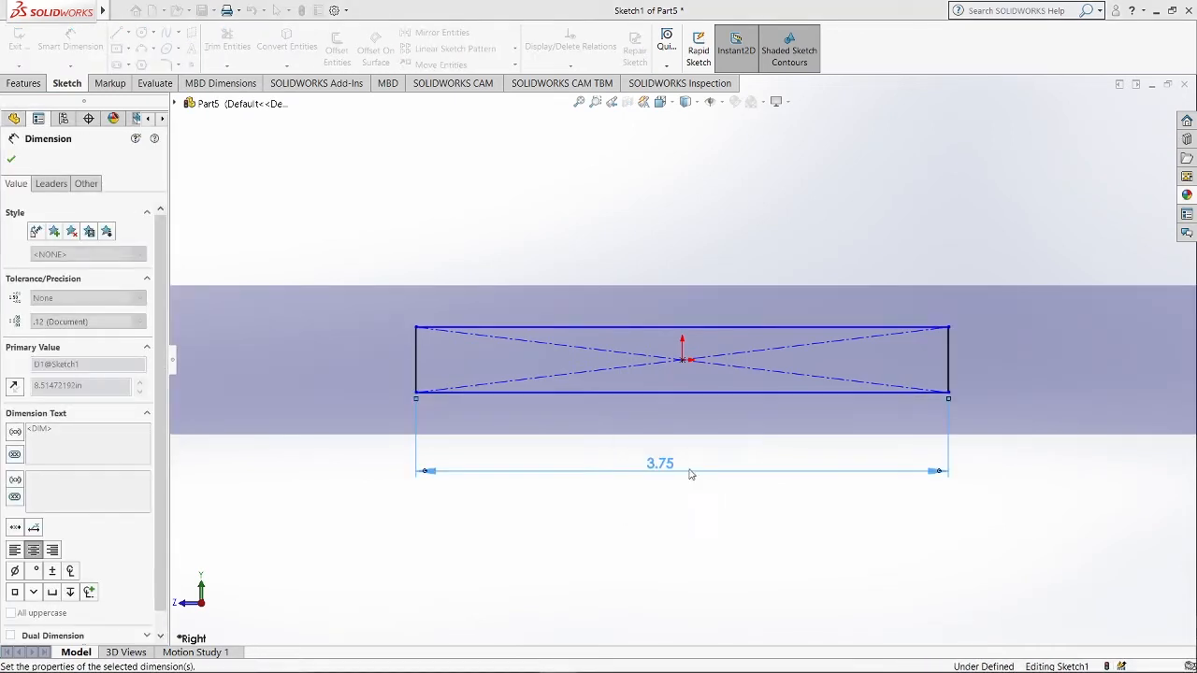
Dimension the rectangle's height to 0.38 in.
left_click(950, 361)
left_click(1007, 369)
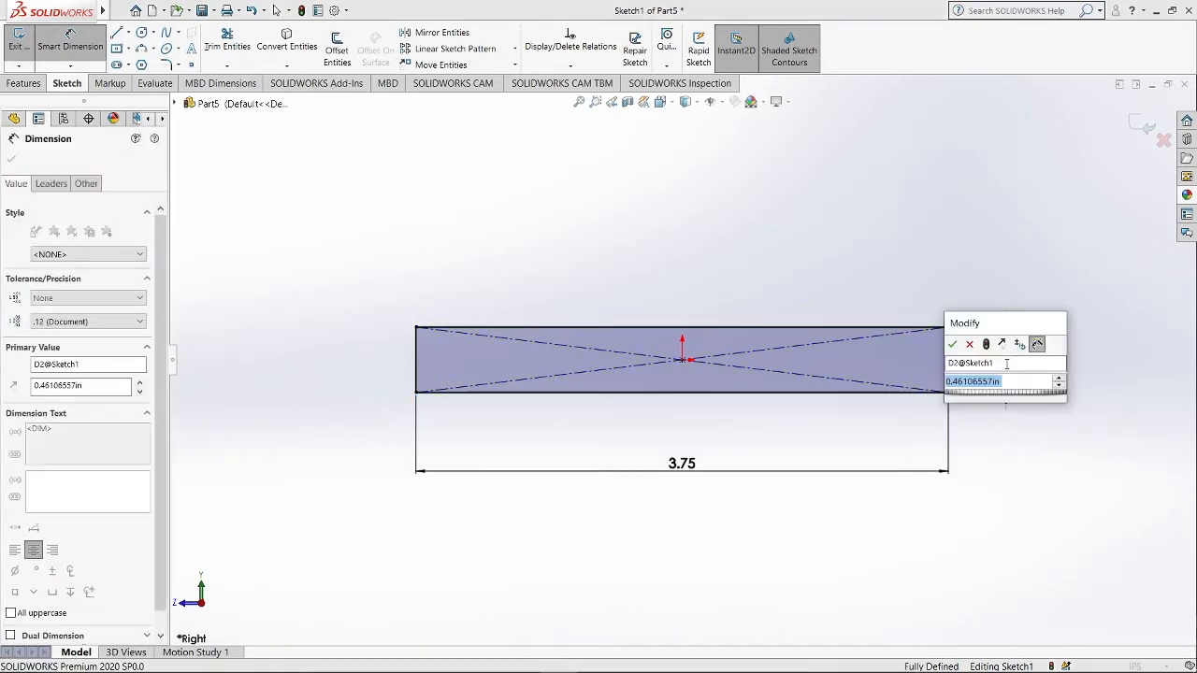
type("0.38")
key("Return")
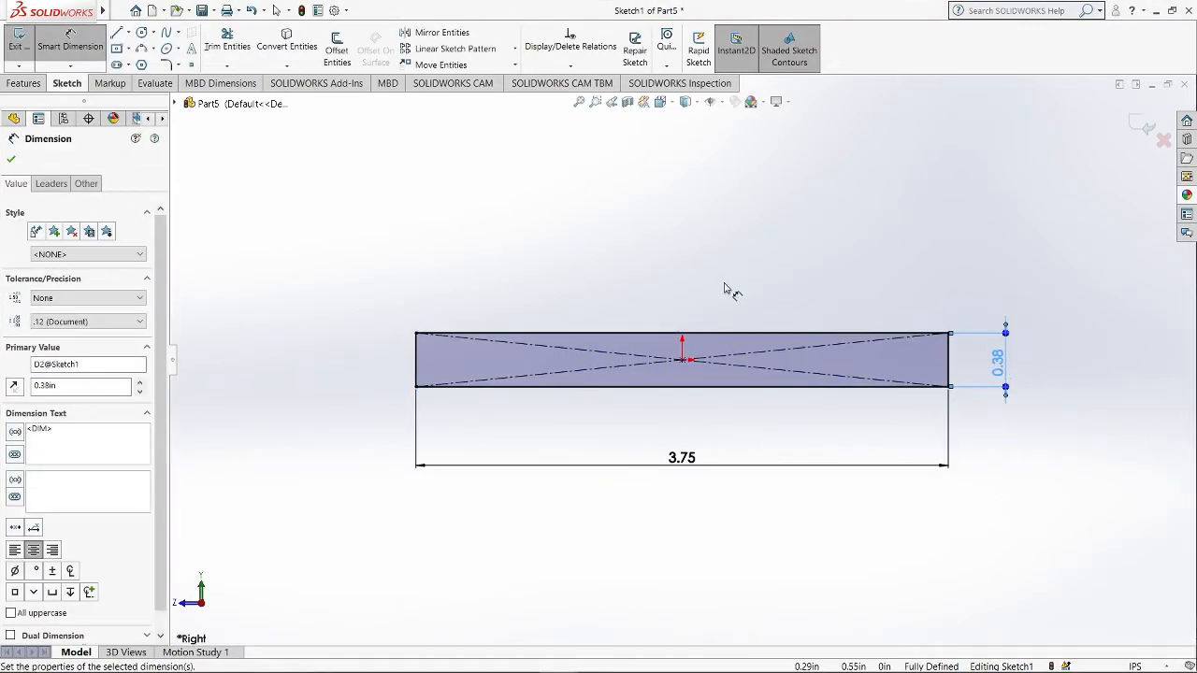
key("Escape")
Draw a thin corner rectangle about 1.08 in wide along the bottom edge of the base rectangle.
left_click(129, 48)
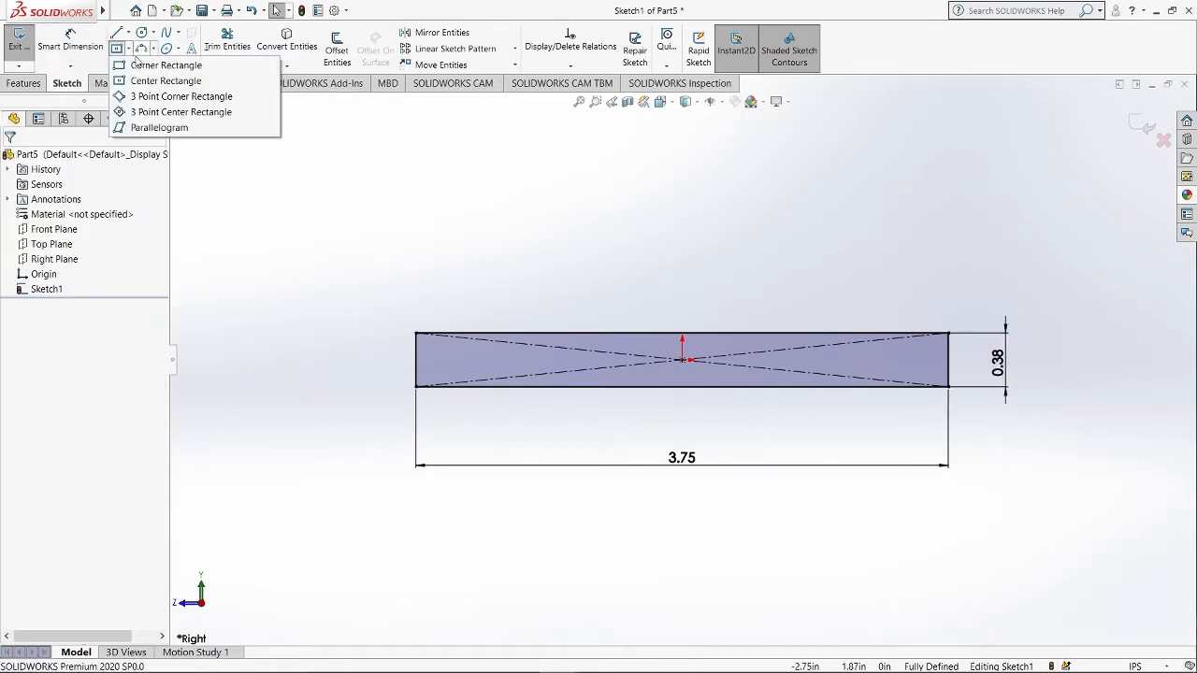
left_click(154, 78)
scroll(622, 409, "down", 1)
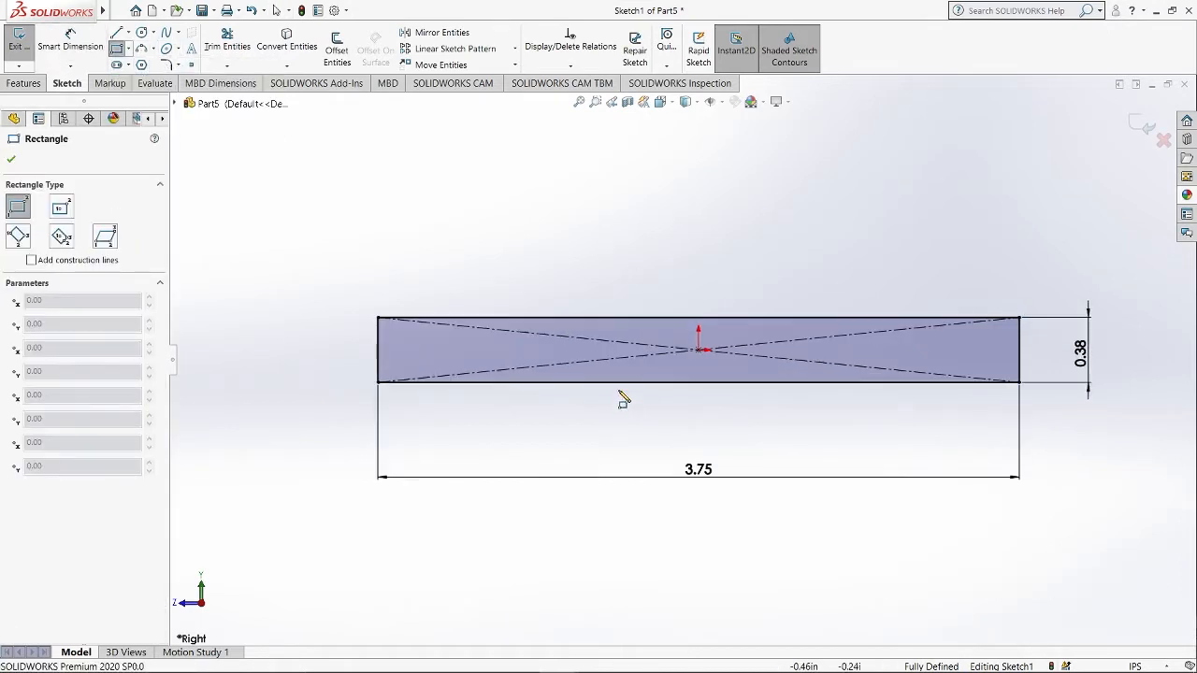
left_click(610, 382)
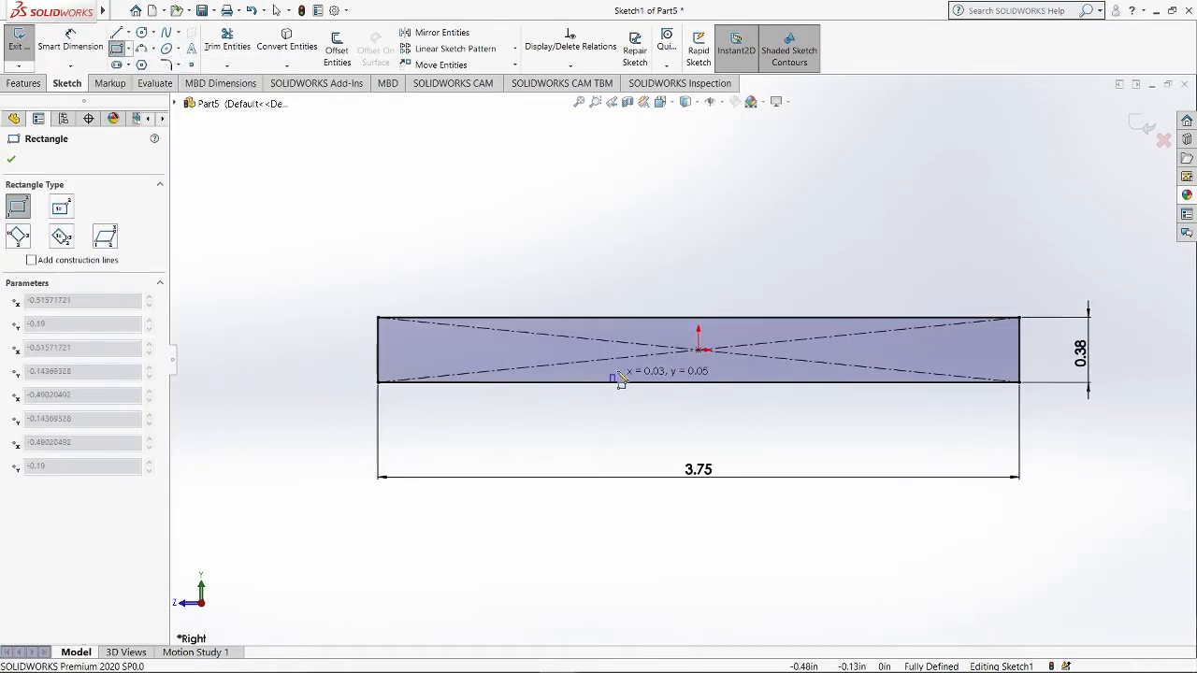
left_click(796, 367)
key("Escape")
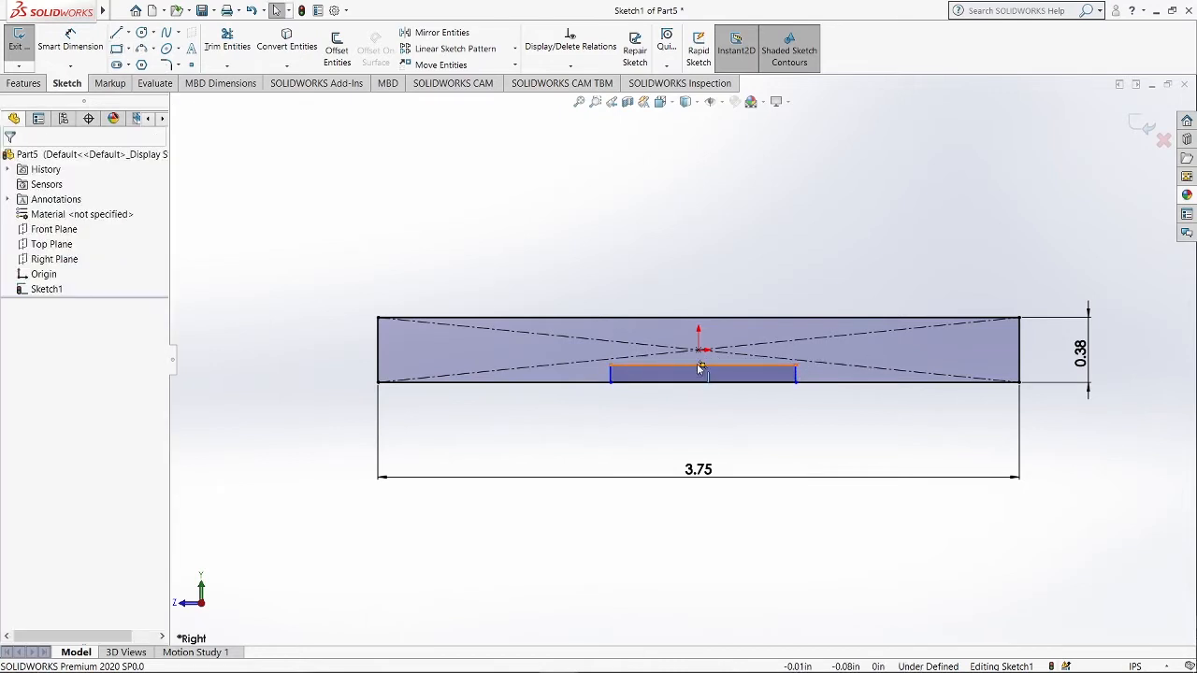
Make the small rectangle's top-edge midpoint vertical with the origin.
right_click(697, 364)
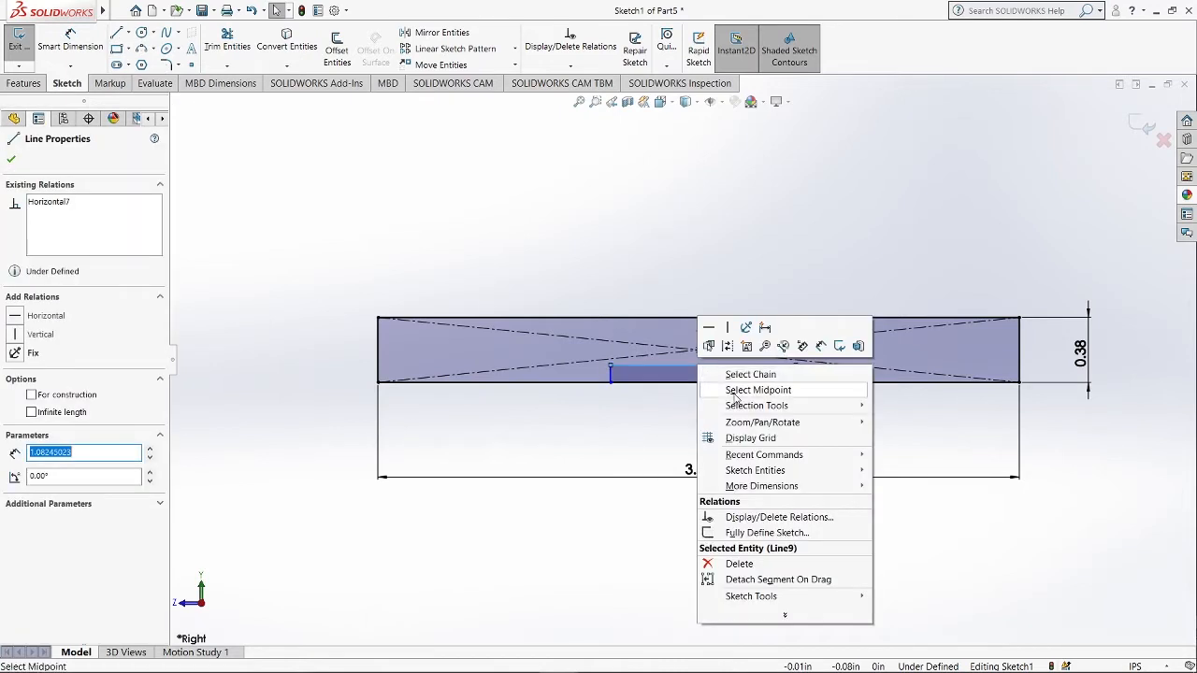
left_click(735, 394)
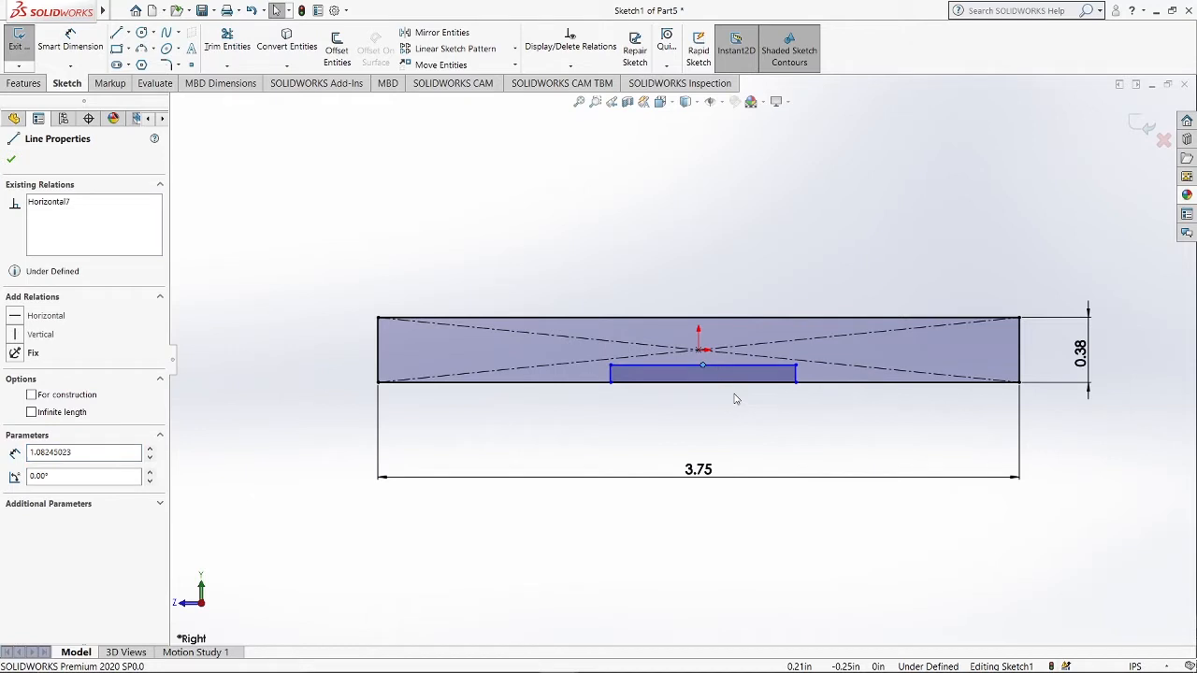
left_click(698, 350, "ctrl")
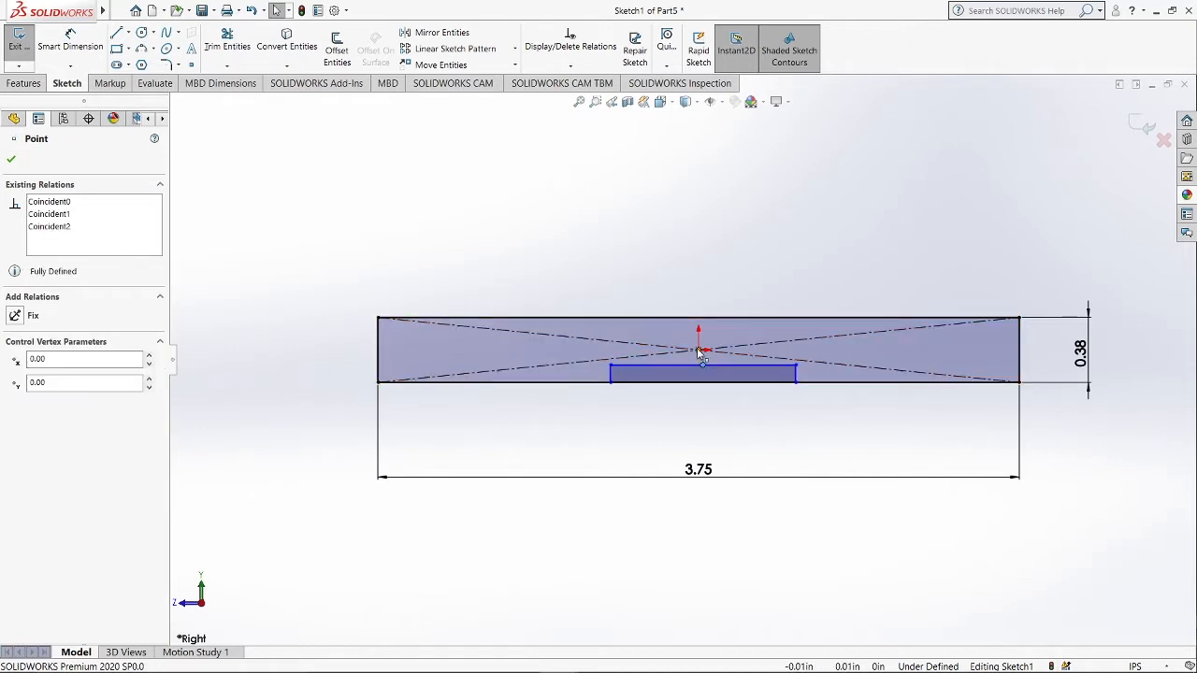
left_click(40, 397)
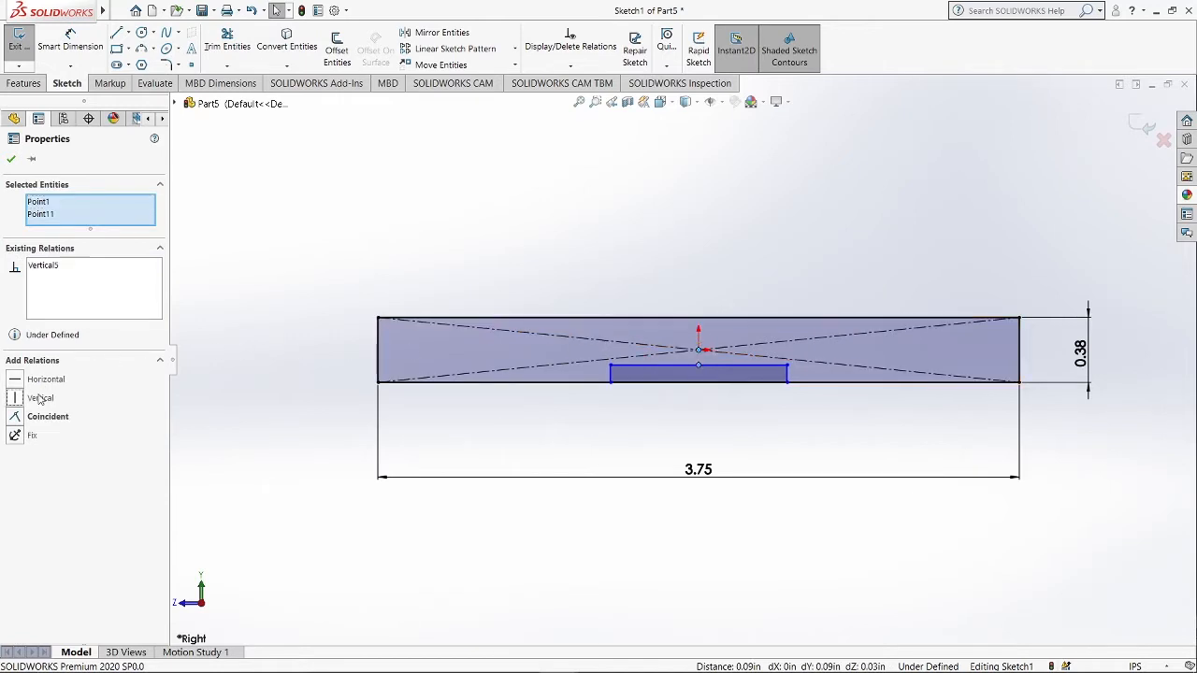
left_click(13, 159)
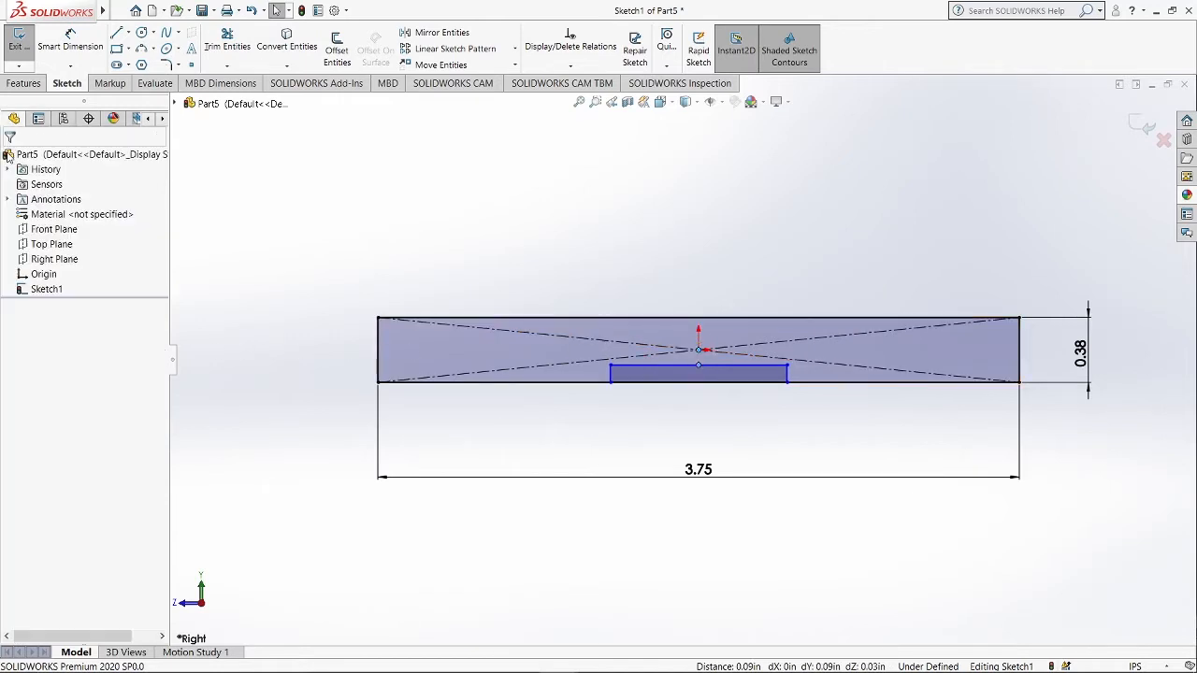
Dimension the small rectangle's width to 2.26 in.
left_click(84, 37)
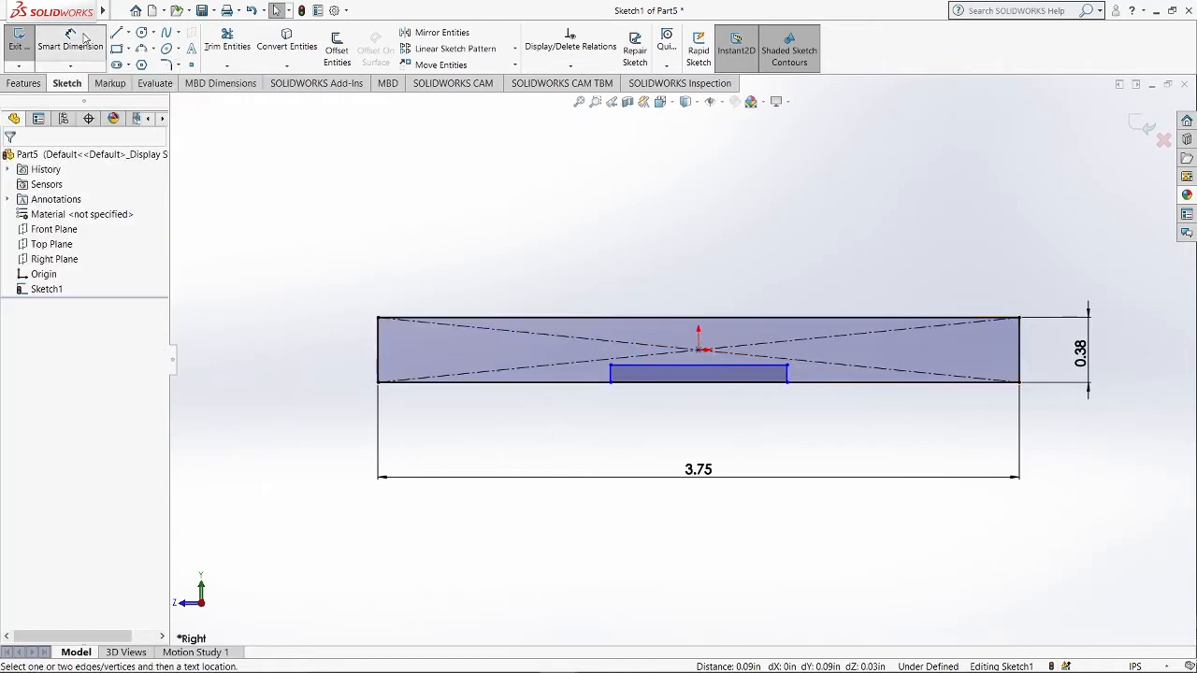
left_click(698, 387)
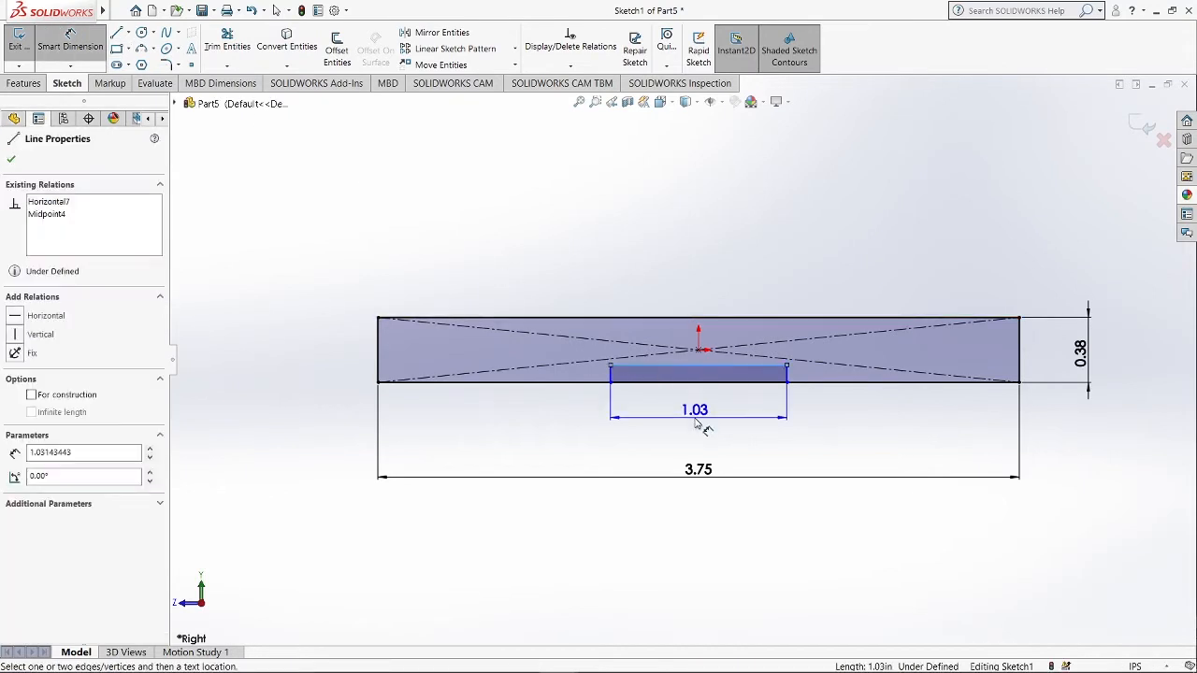
left_click(699, 432)
type("2.26")
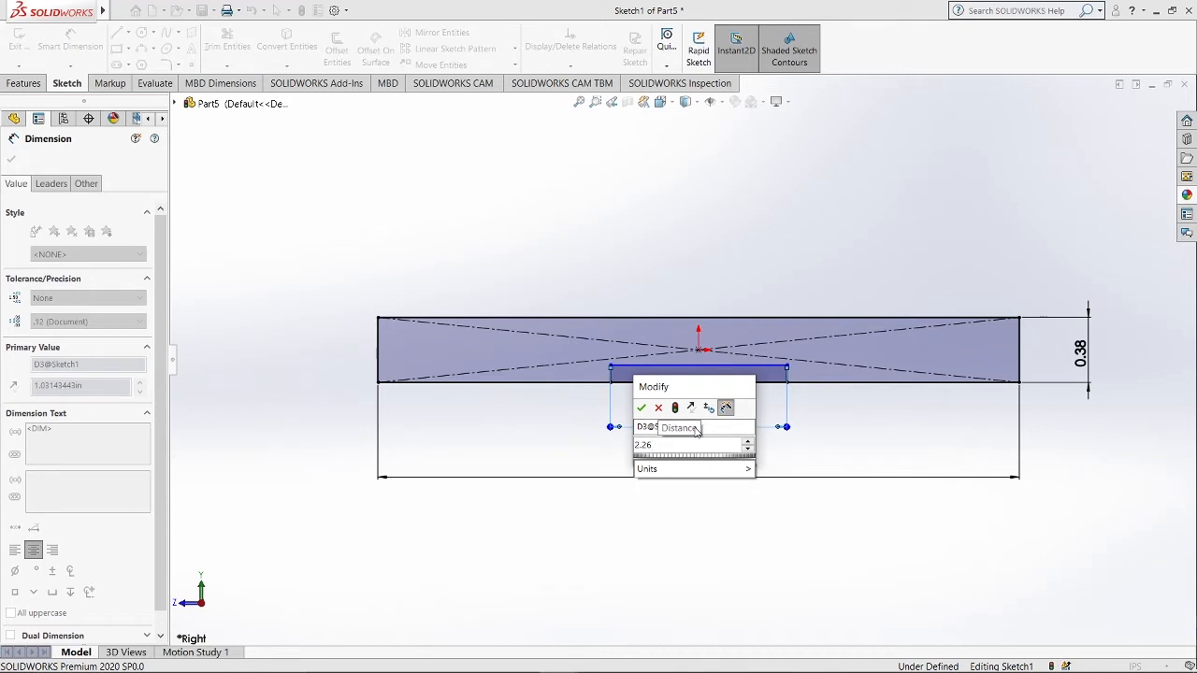
key("Return")
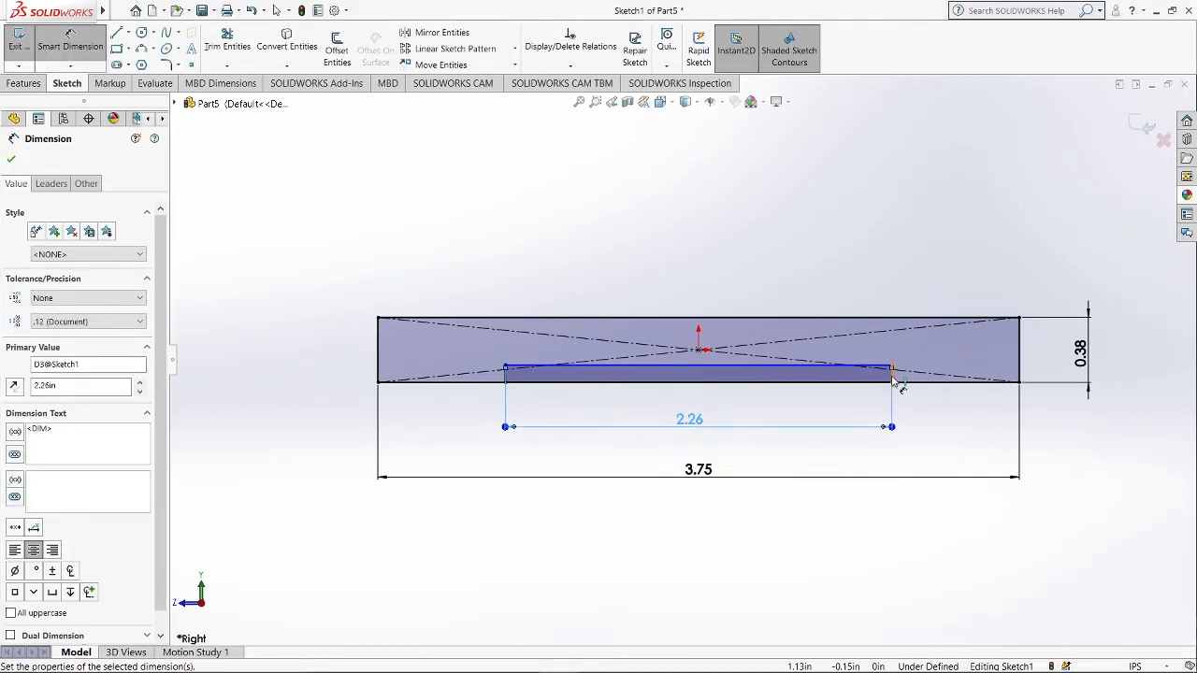
Dimension the small rectangle's height to 0.06 in.
left_click(893, 378)
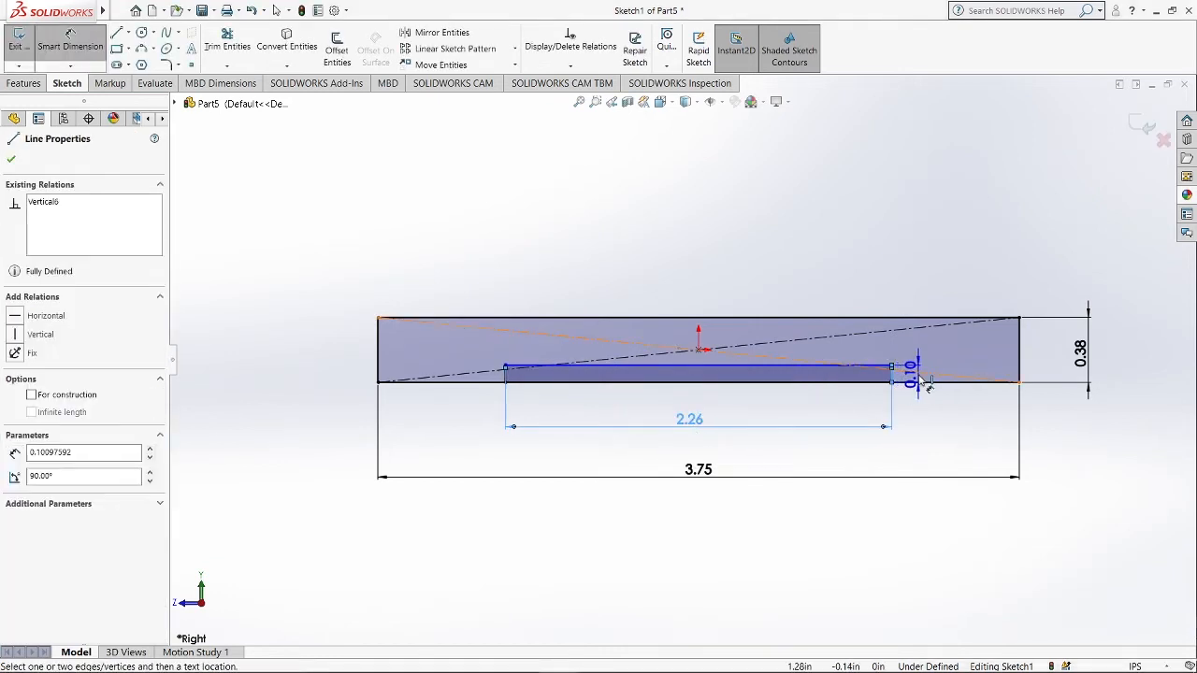
left_click(921, 404)
left_click(921, 404)
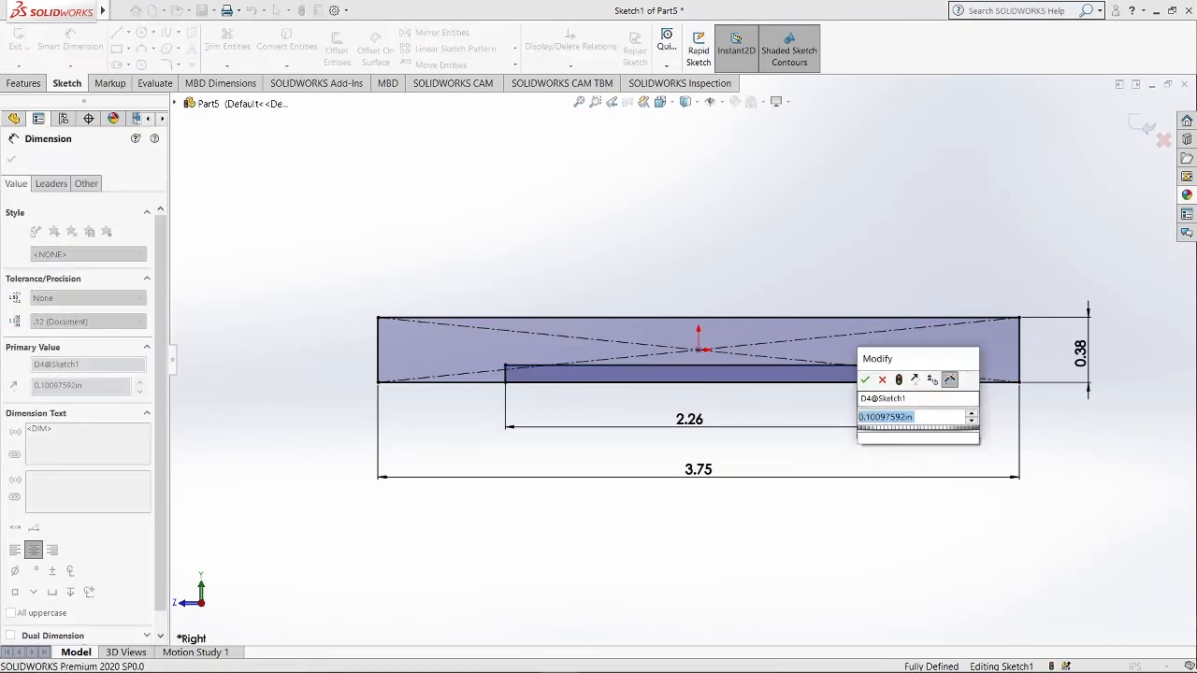
type("0.06")
key("Return")
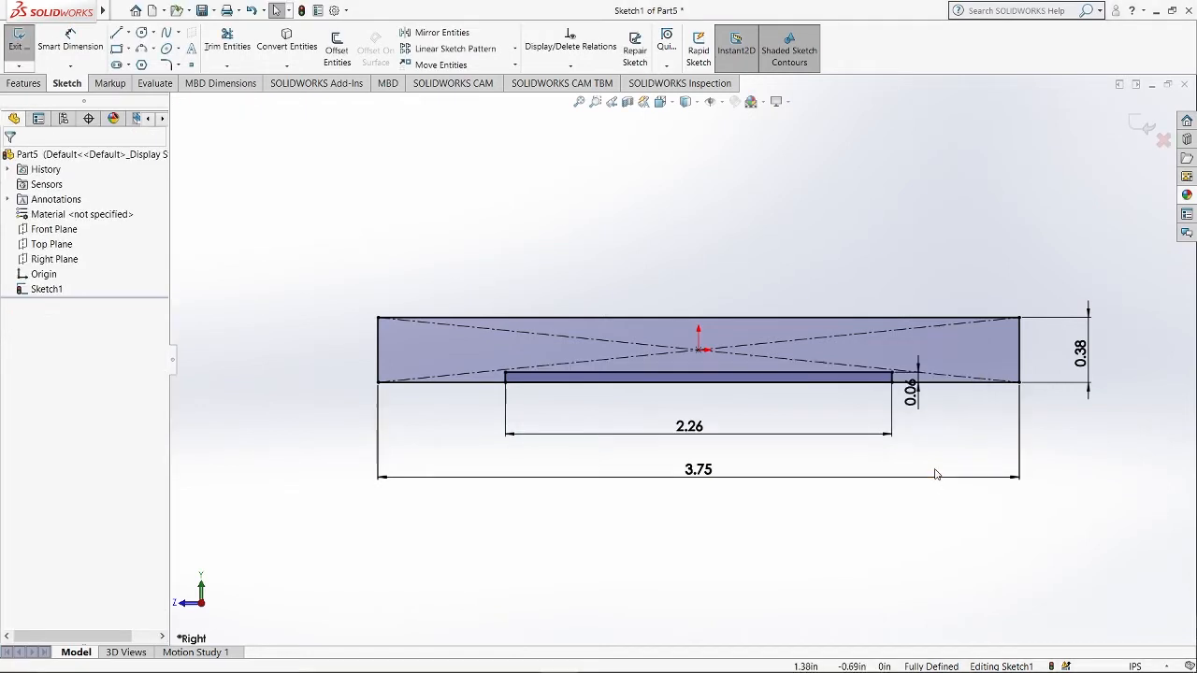
Extrude the base sketch 3 in with the Mid Plane end condition, selecting the sketch region as the contour.
left_click(24, 83)
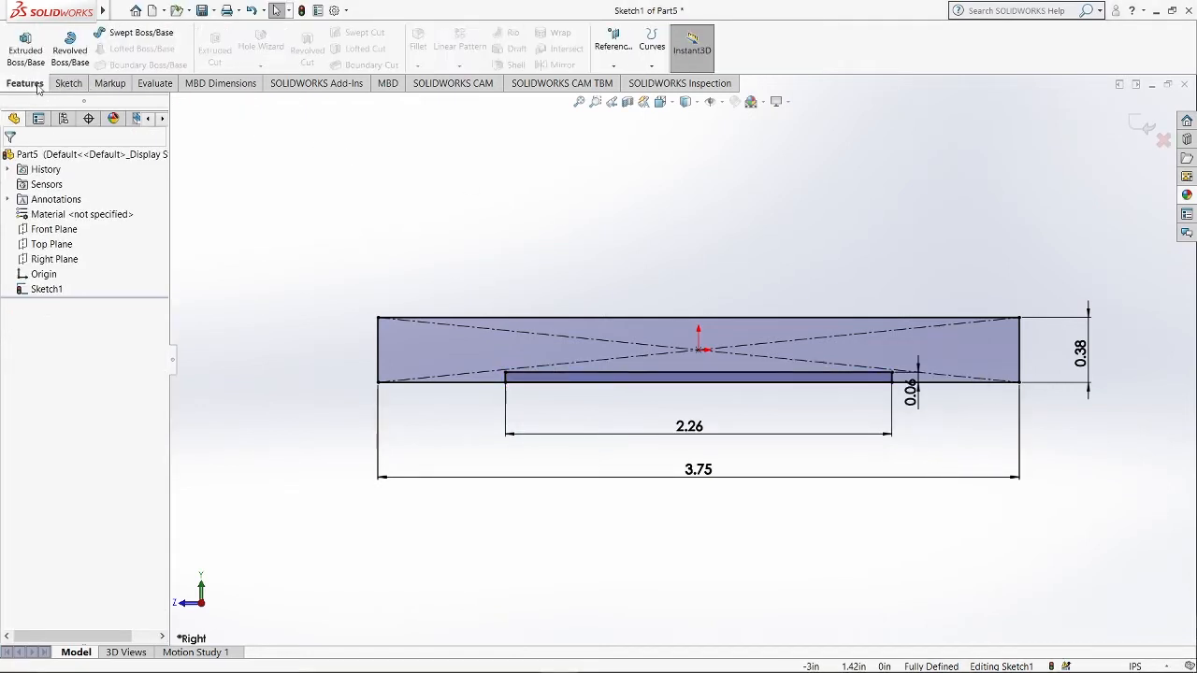
left_click(30, 60)
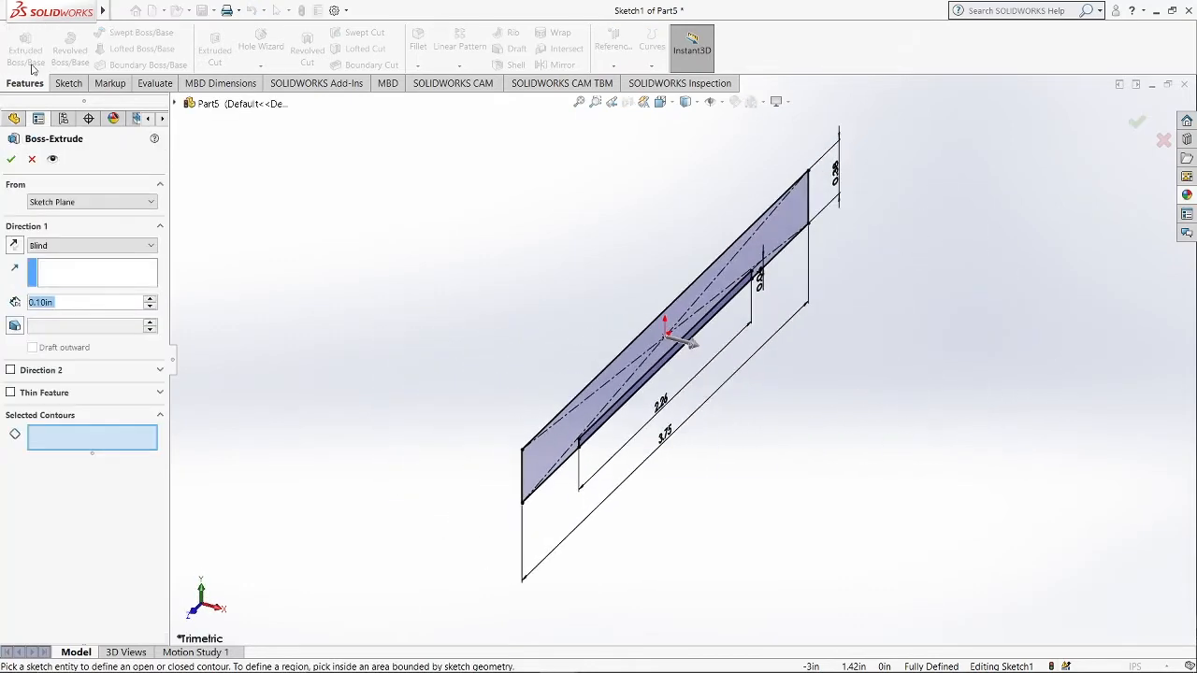
left_click(67, 245)
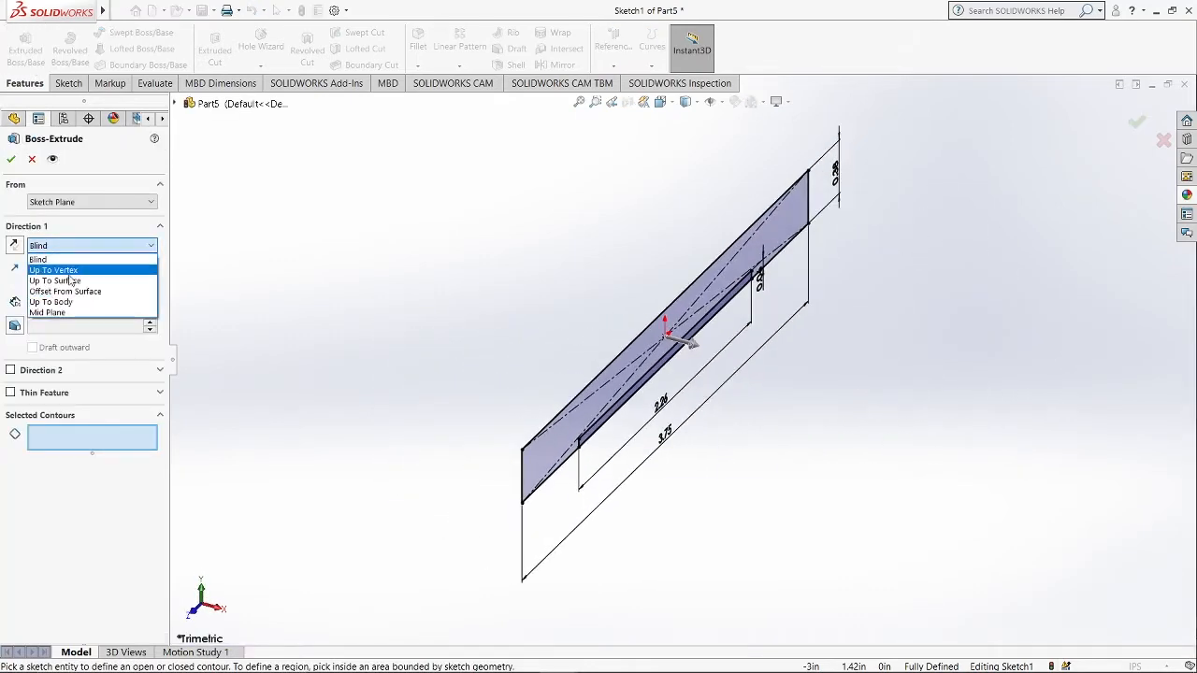
left_click(68, 314)
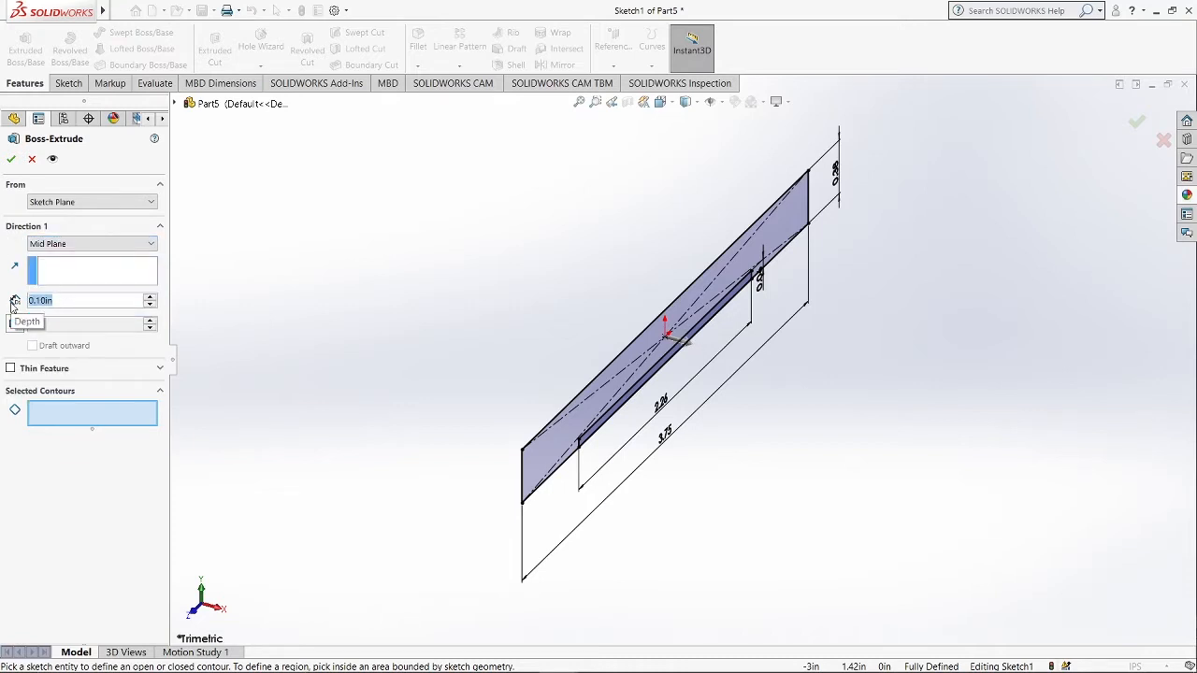
type("3")
left_click(67, 415)
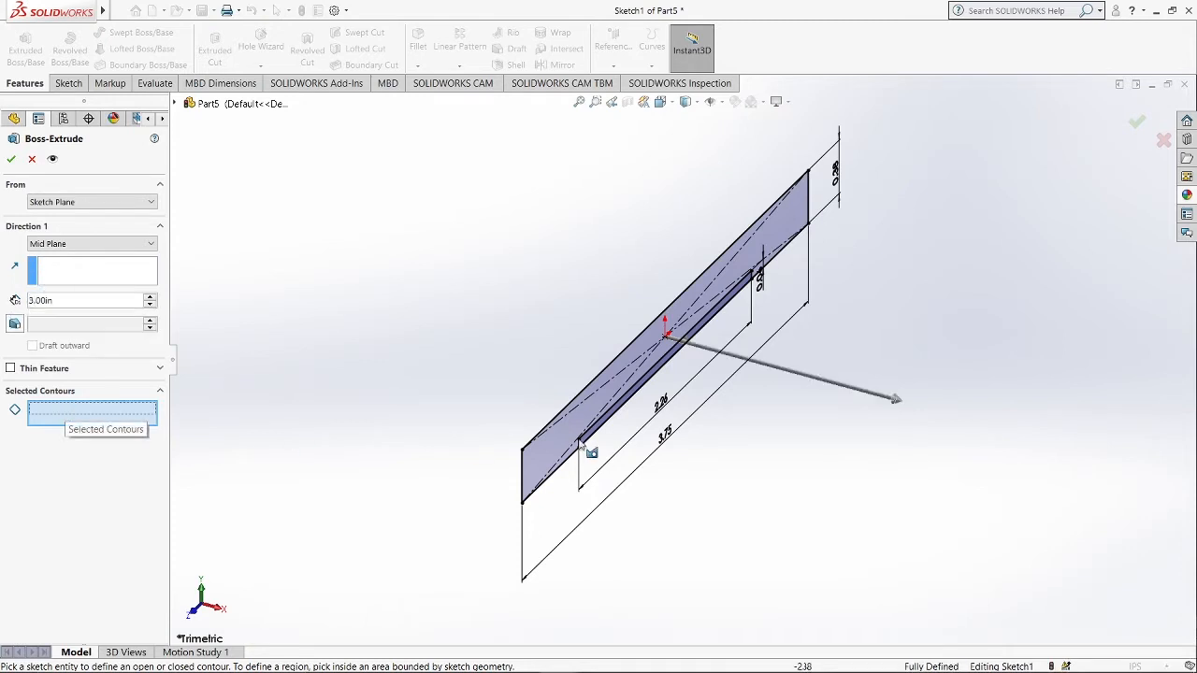
left_click(776, 233)
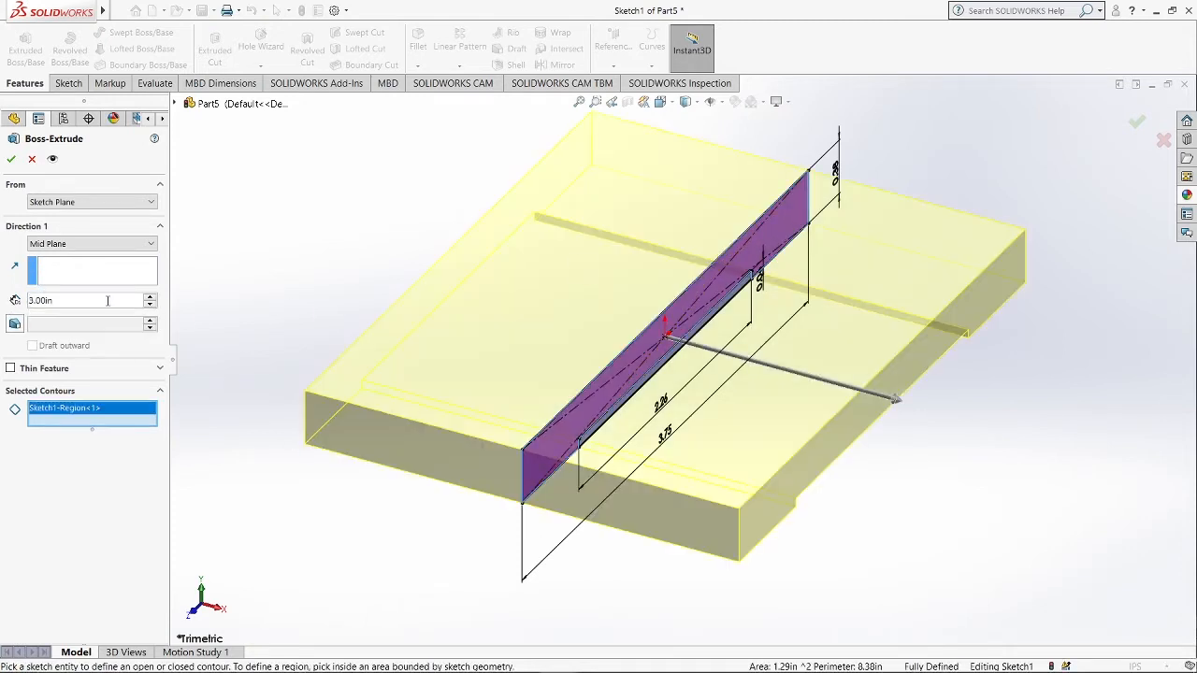
left_click(11, 159)
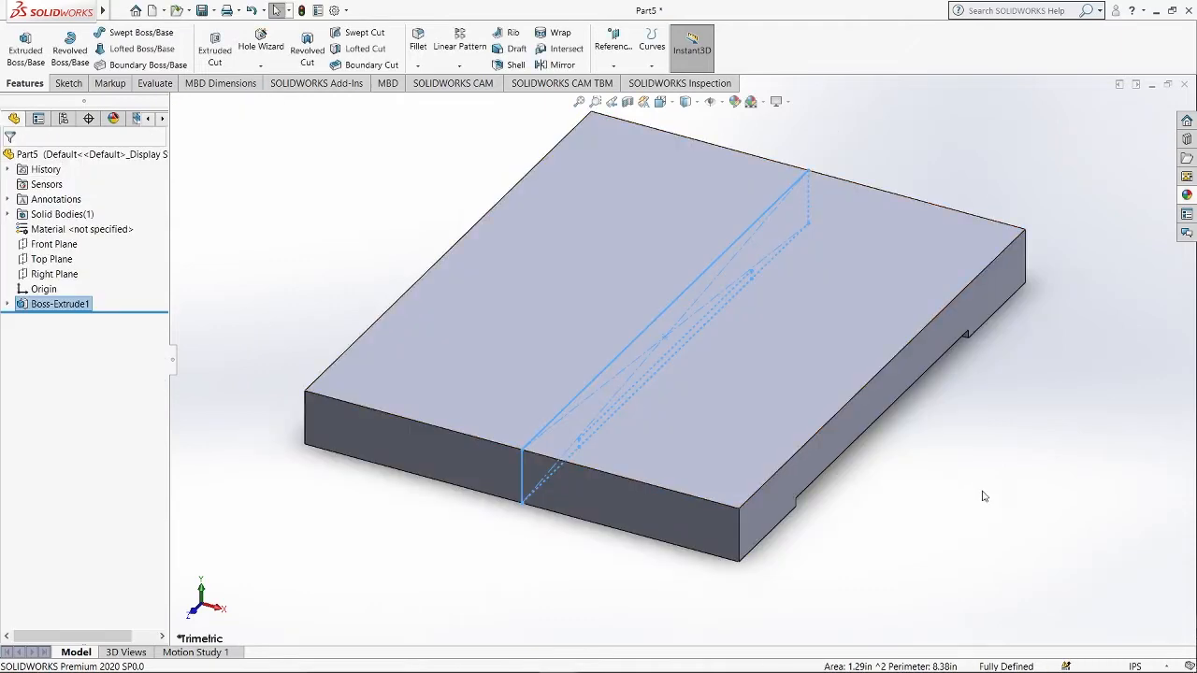
Fillet the plate's four vertical corner edges with a 0.5 in radius.
key("space")
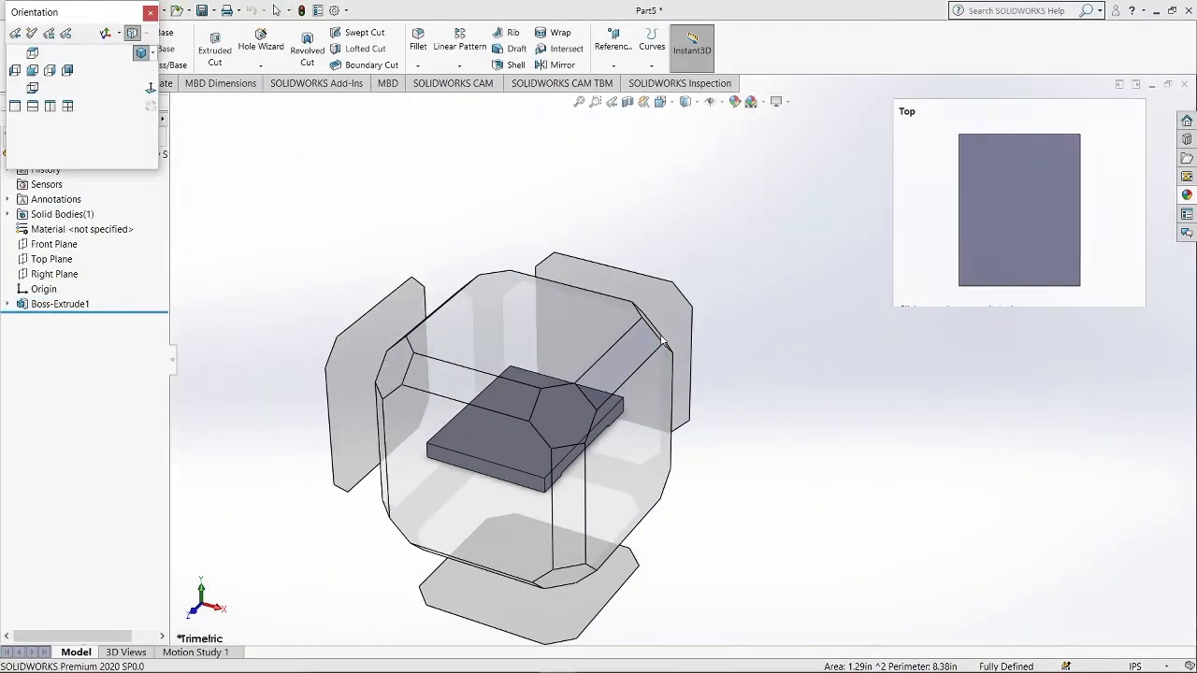
left_click(666, 339)
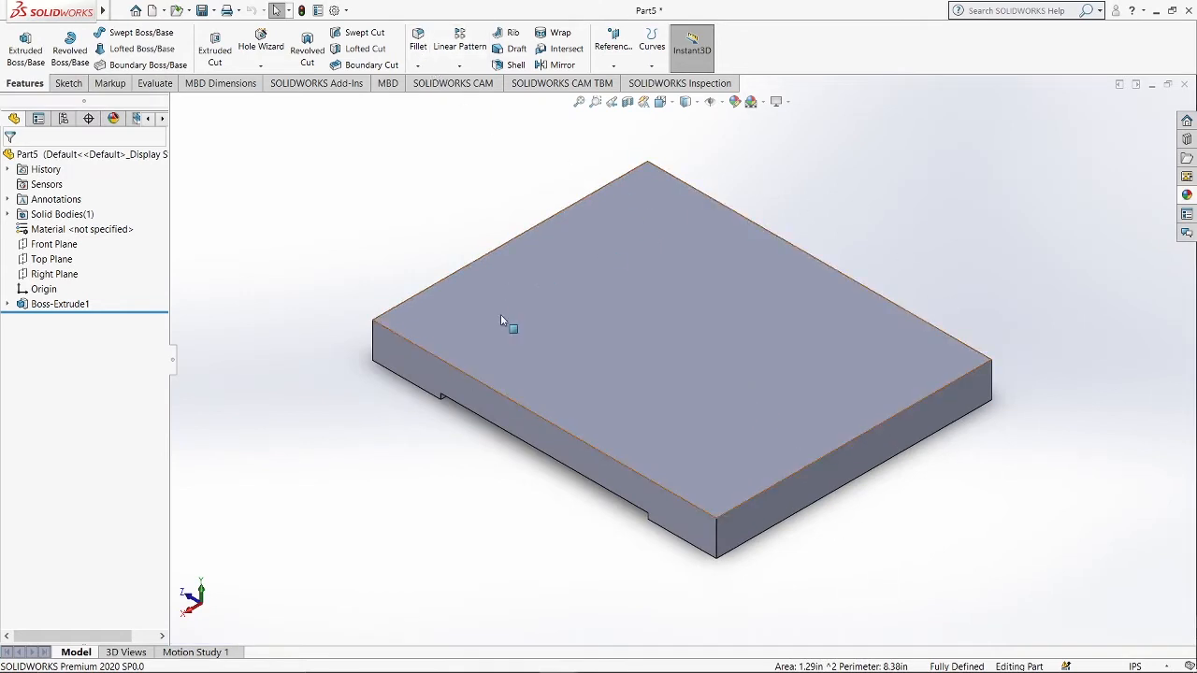
left_click(418, 44)
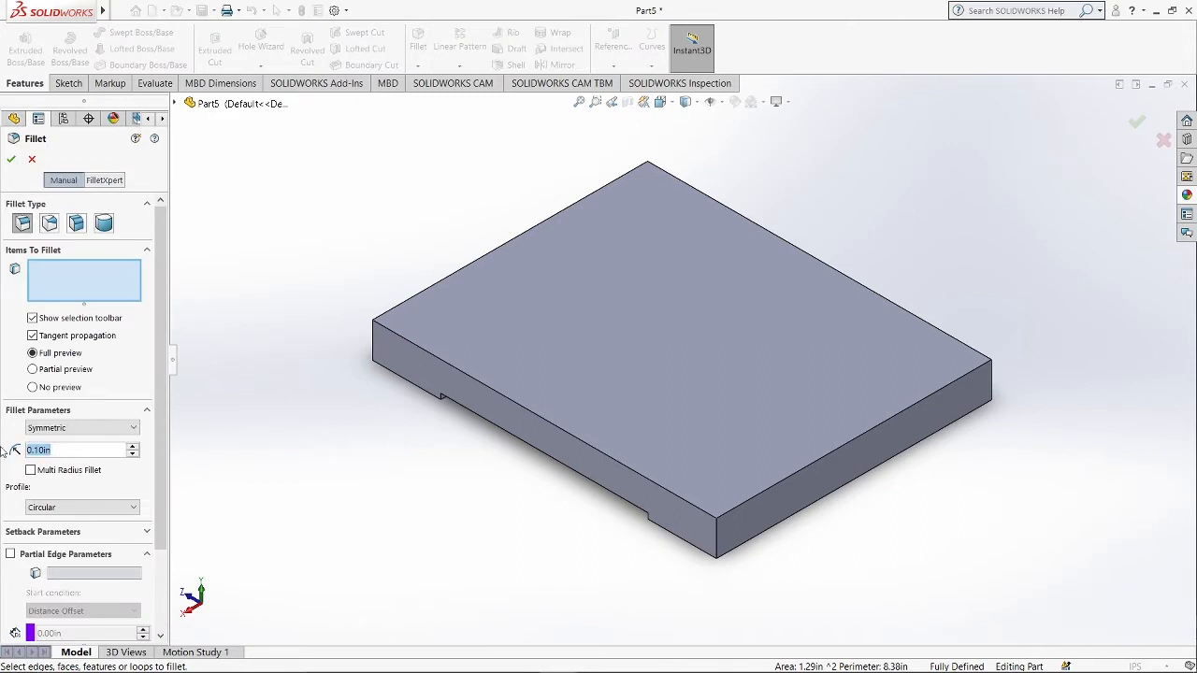
type("0.5")
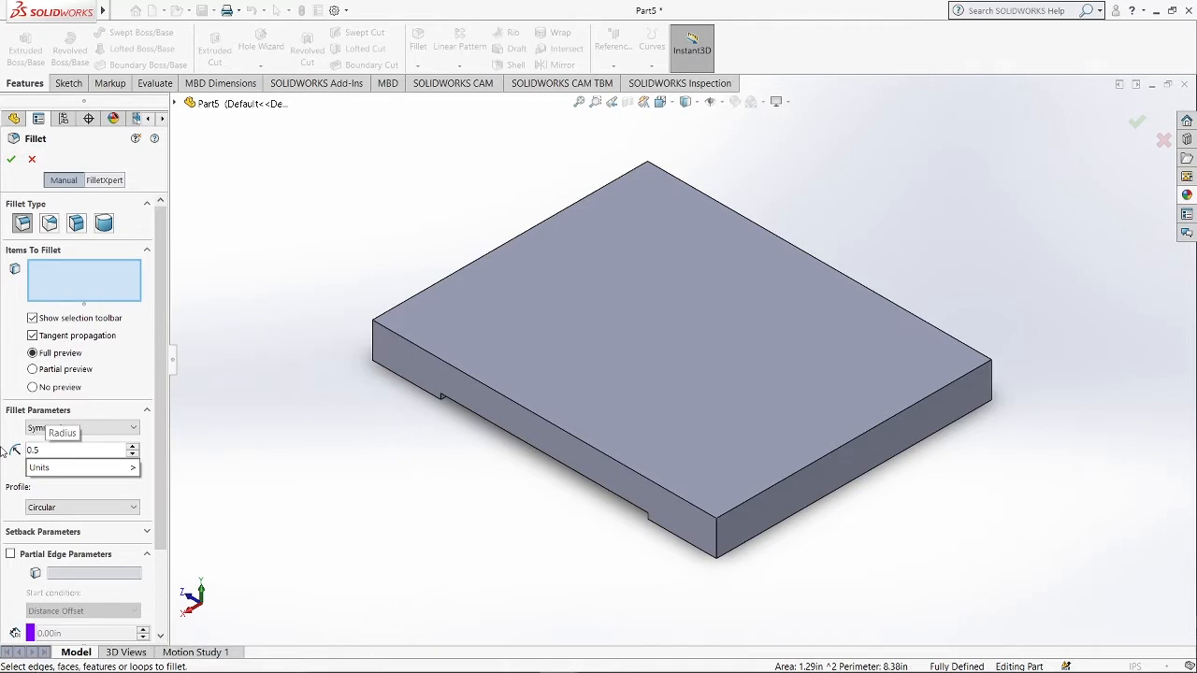
mouse_move(37, 473)
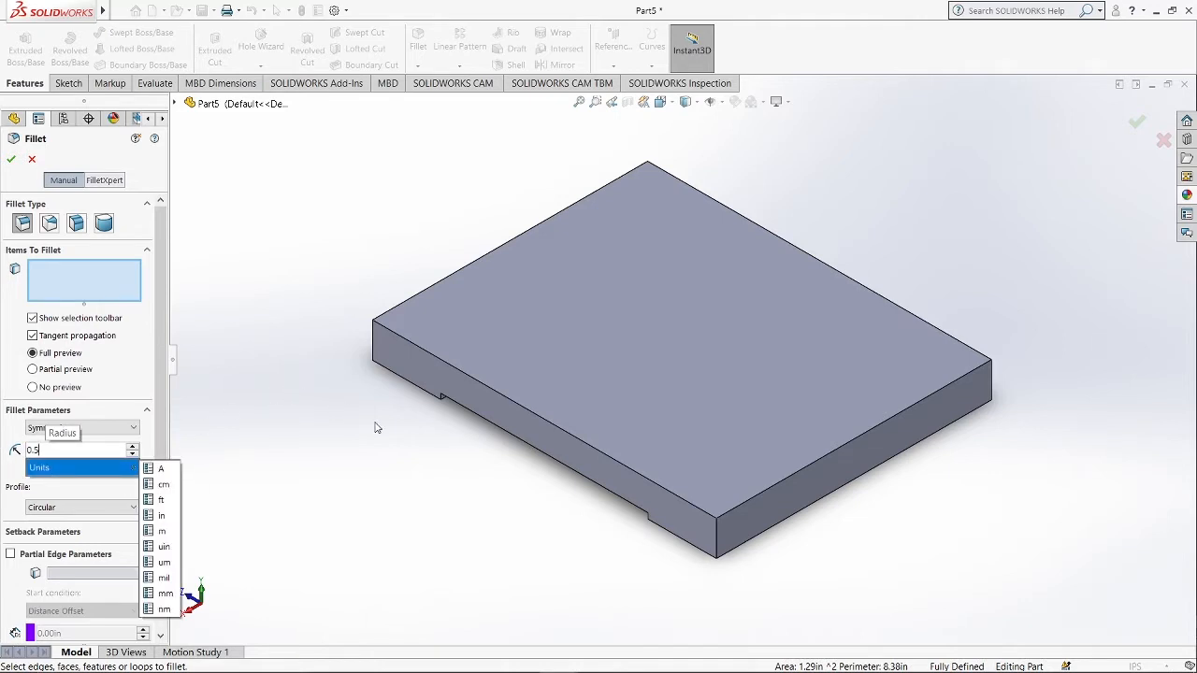
left_click(374, 352)
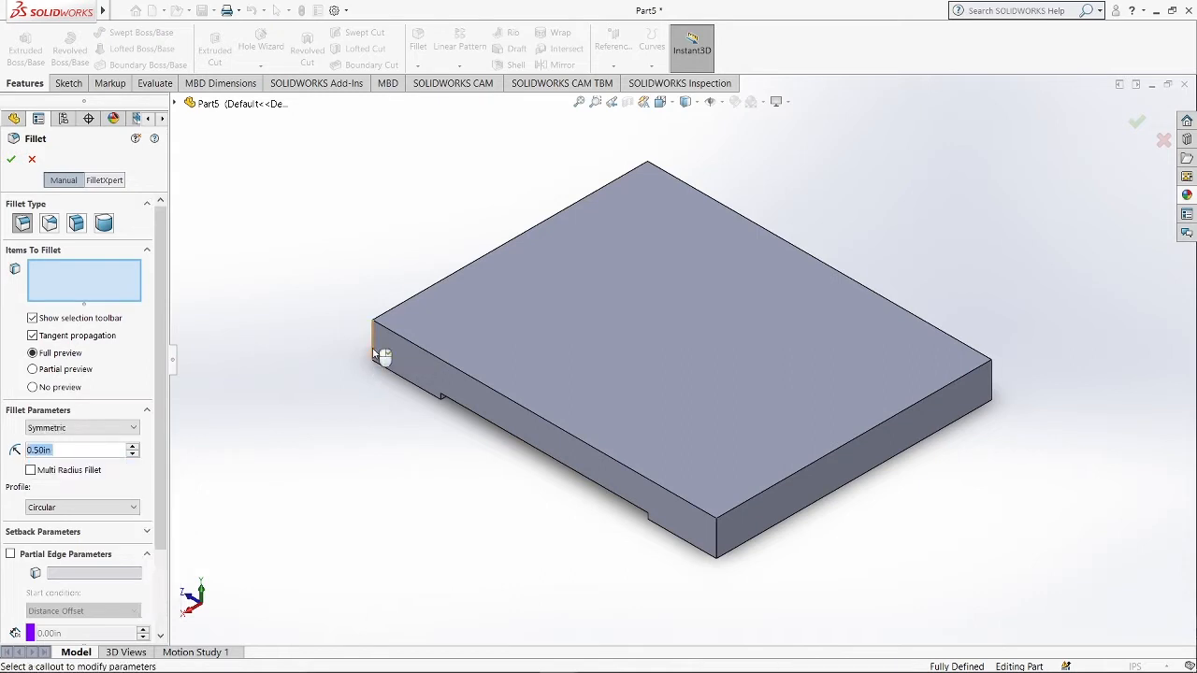
left_click(719, 542)
left_click(992, 388)
middle_click_drag(992, 389, 879, 468)
left_click(895, 137)
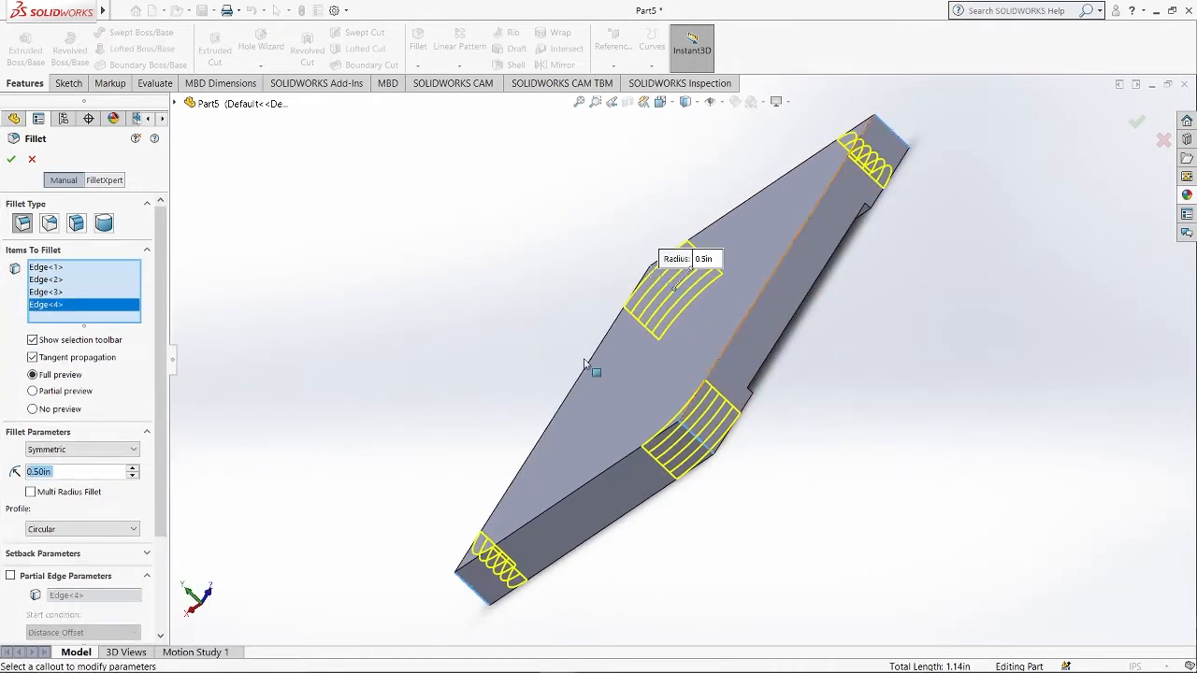
middle_click_drag(439, 374, 526, 288)
left_click(13, 160)
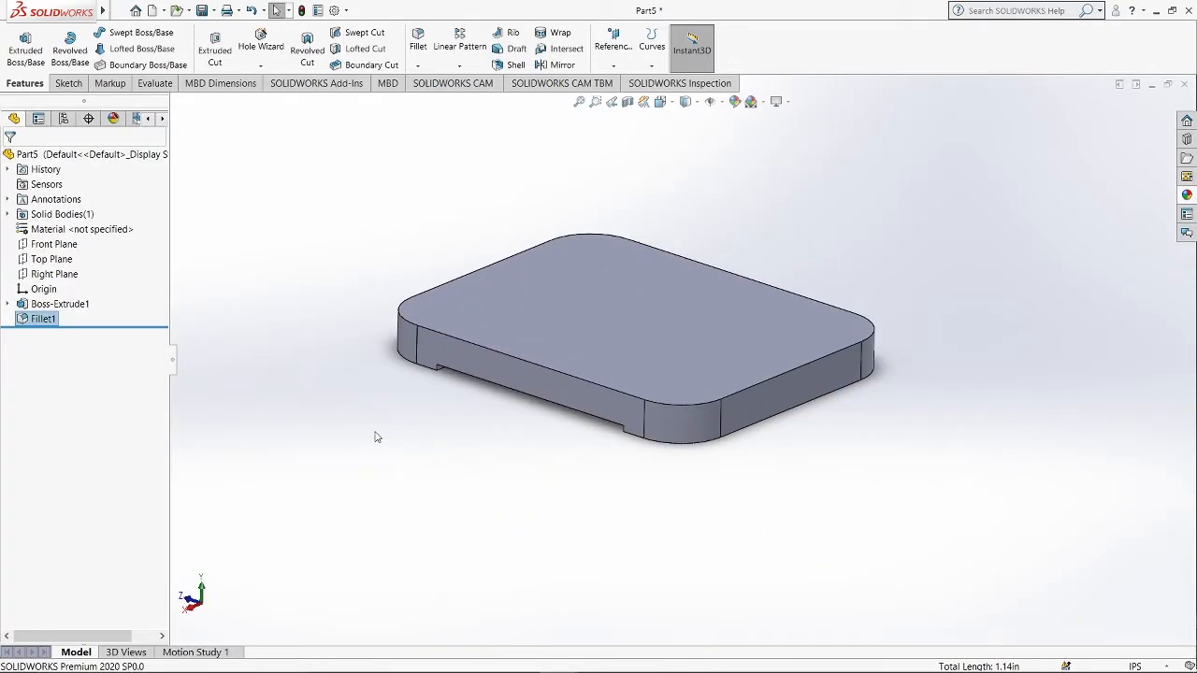
Open a new sketch on the Front Plane, viewed normal to the plane.
left_click(58, 245)
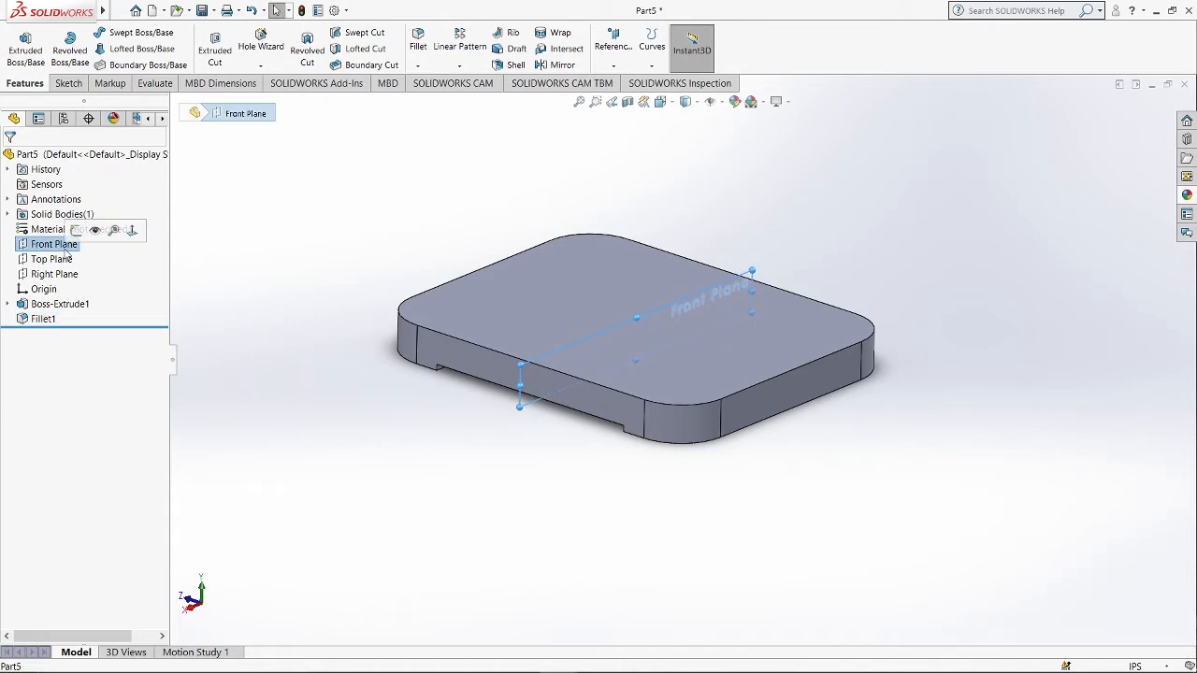
left_click(76, 231)
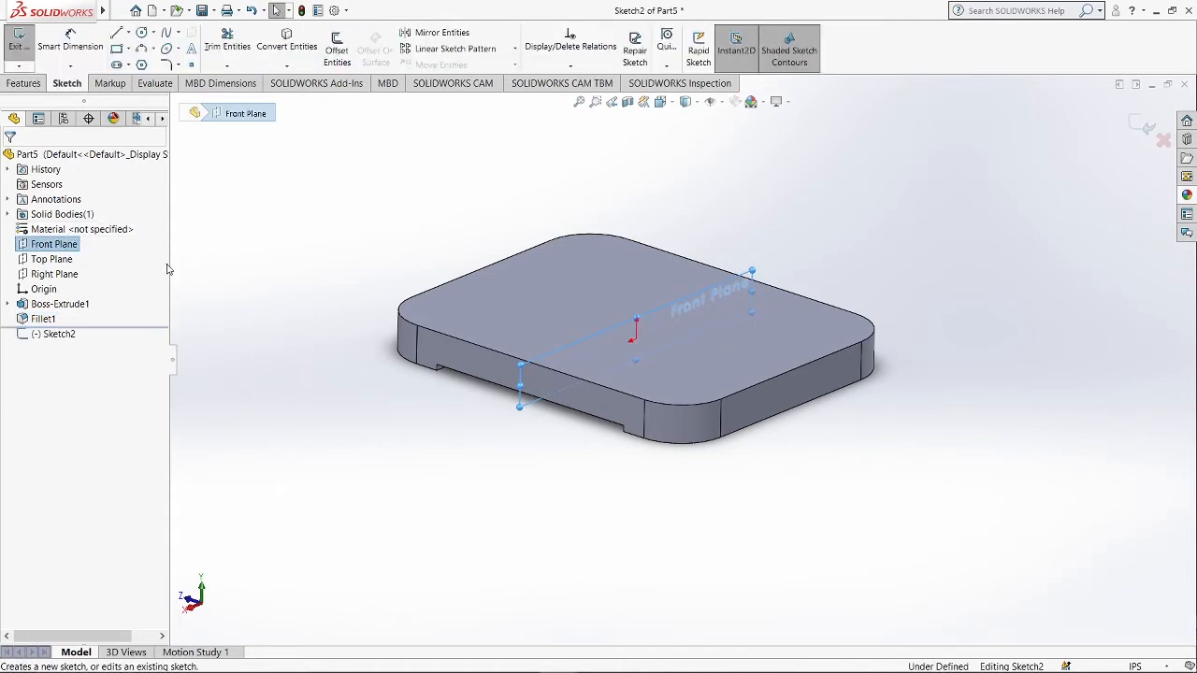
key("ctrl+8")
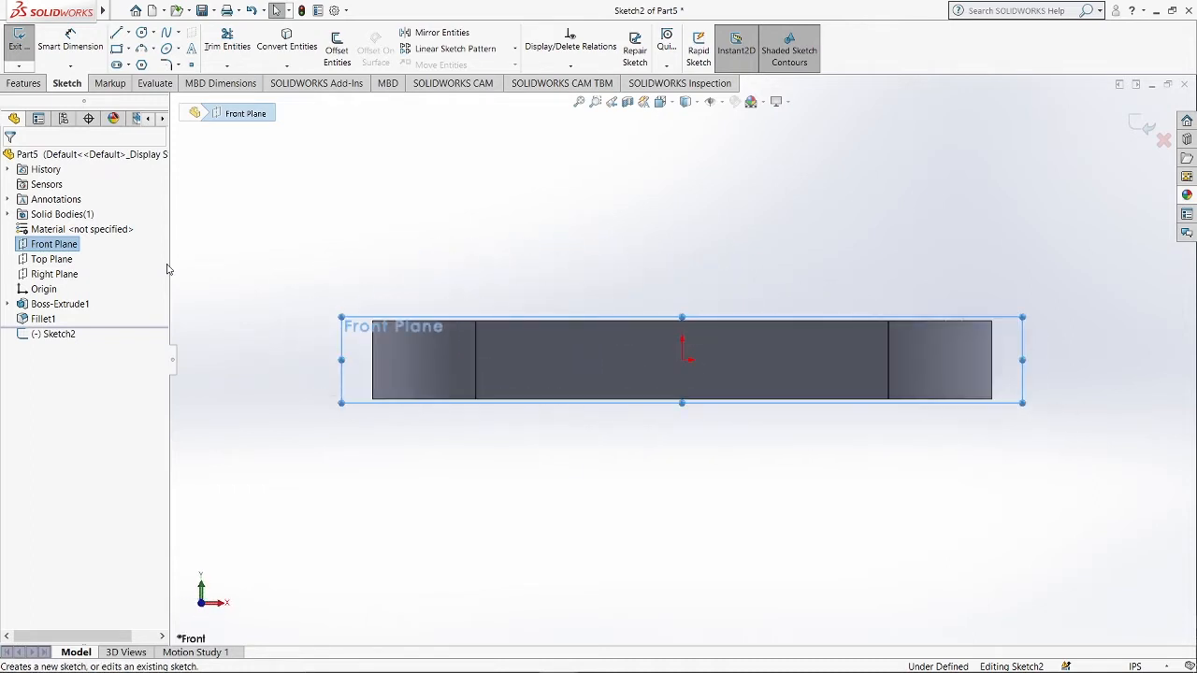
key("ctrl+8")
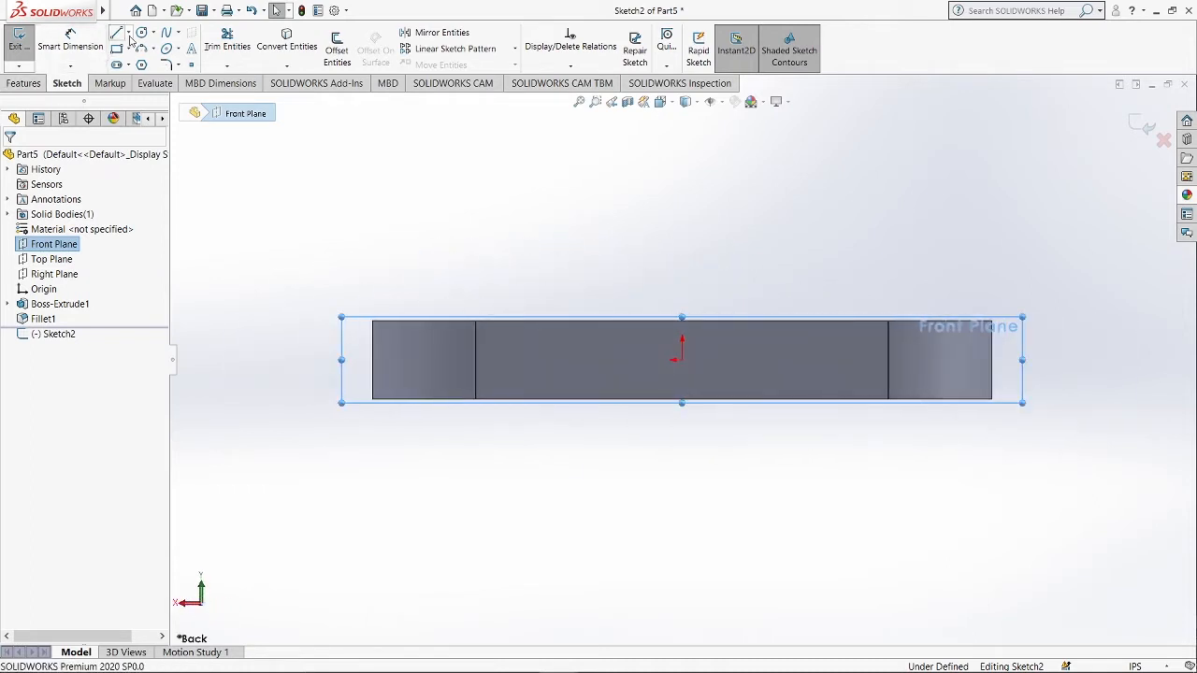
Draw a vertical construction centerline up from the plate's top-left corner and an inclined centerline from its top end.
left_click(130, 36)
left_click(136, 64)
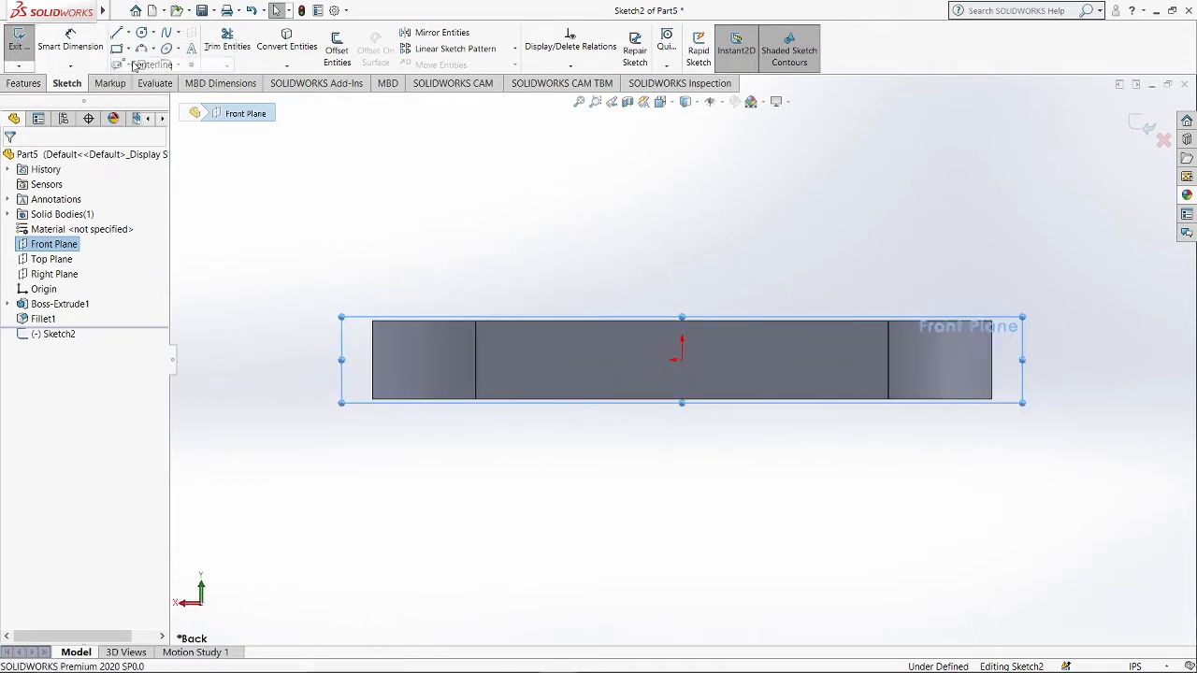
scroll(690, 293, "down", 2)
scroll(683, 299, "up", 5)
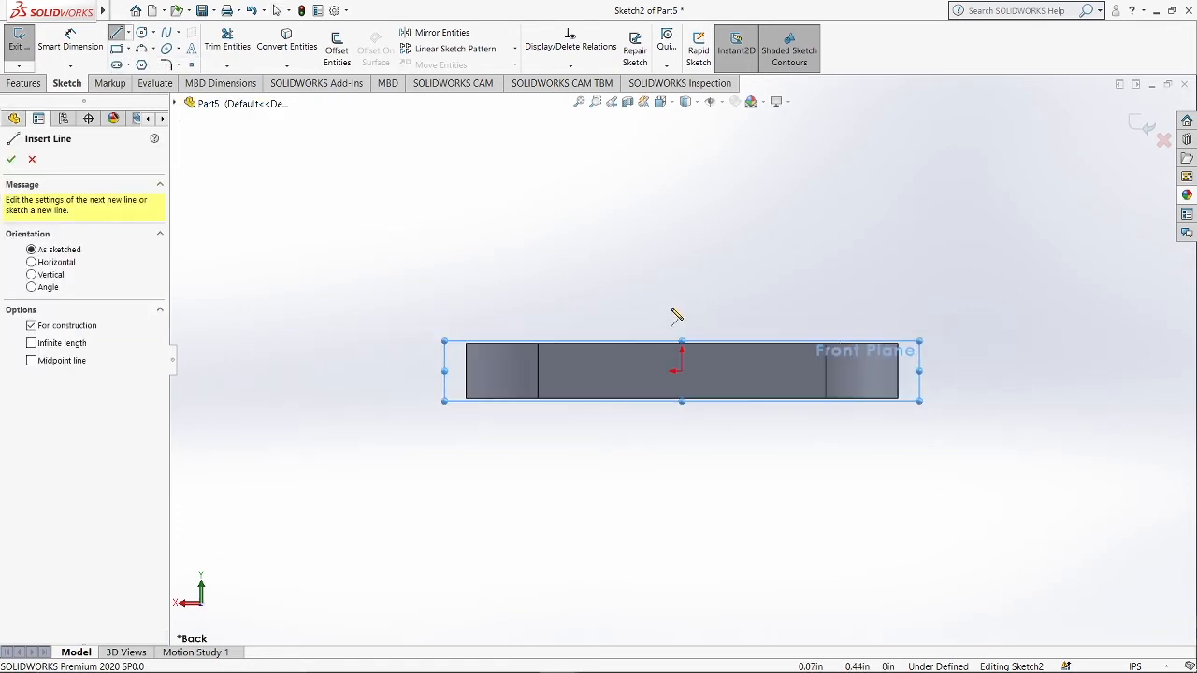
scroll(472, 350, "down", 2)
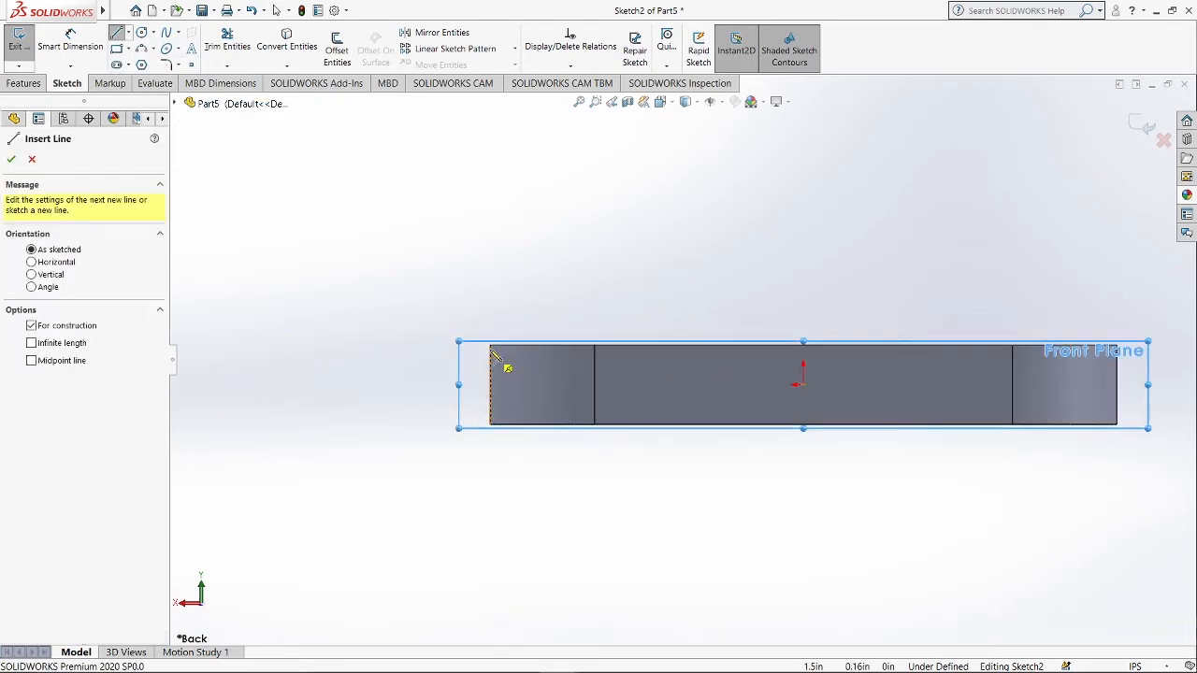
left_click(491, 346)
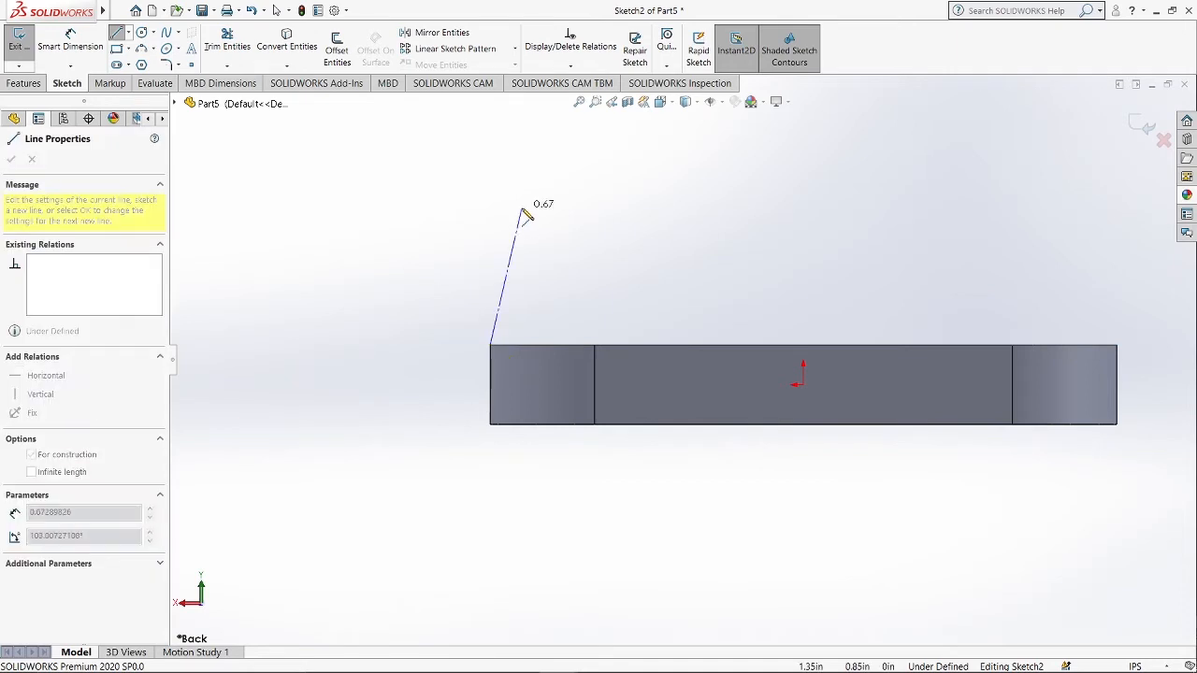
scroll(529, 213, "down", 1)
scroll(526, 213, "up", 2)
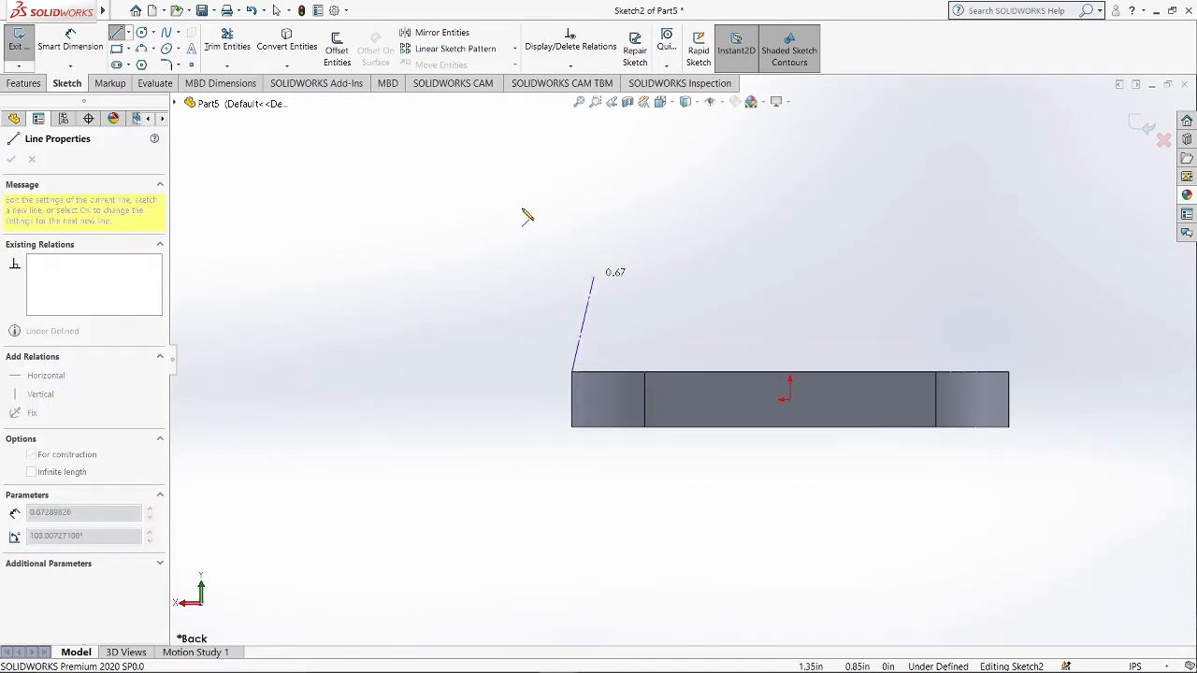
left_click(572, 188)
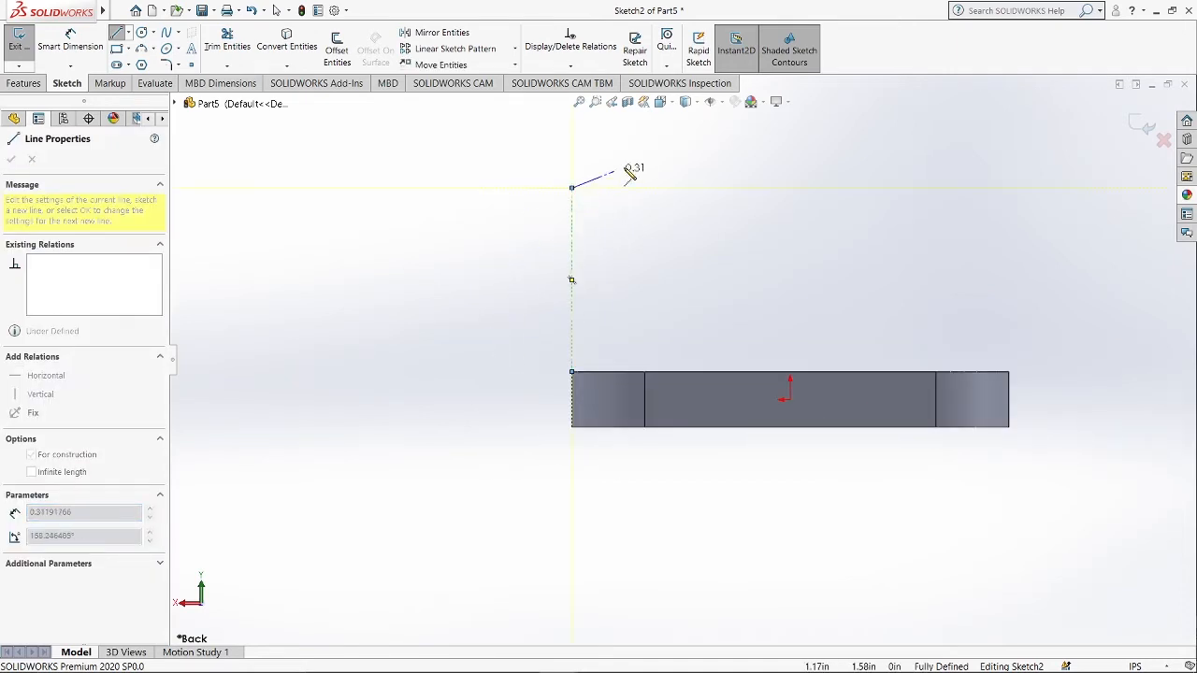
left_click(674, 149)
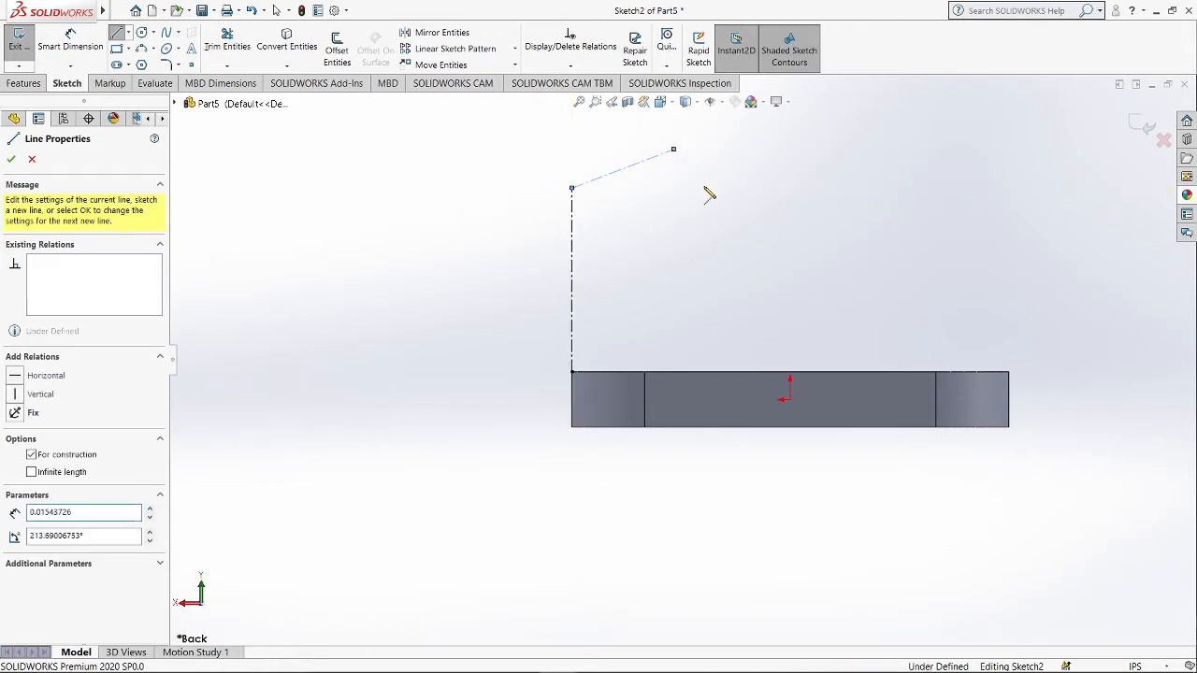
key("Escape")
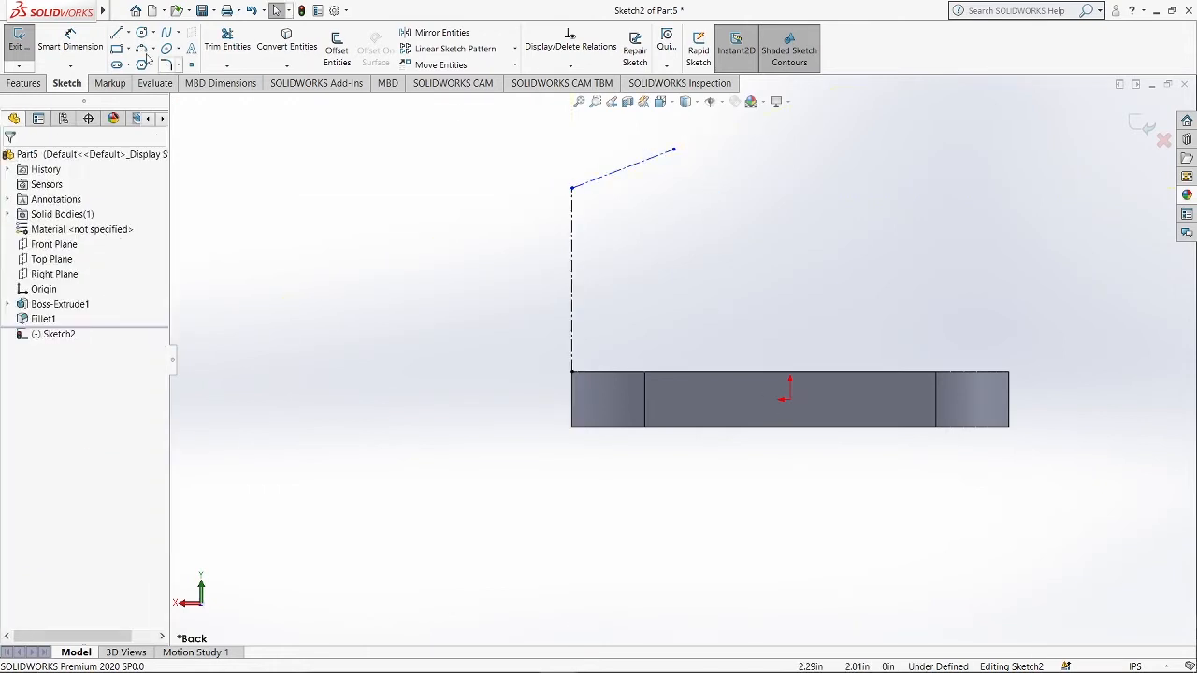
Dimension the vertical centerline's length to 2.66 in.
left_click(71, 45)
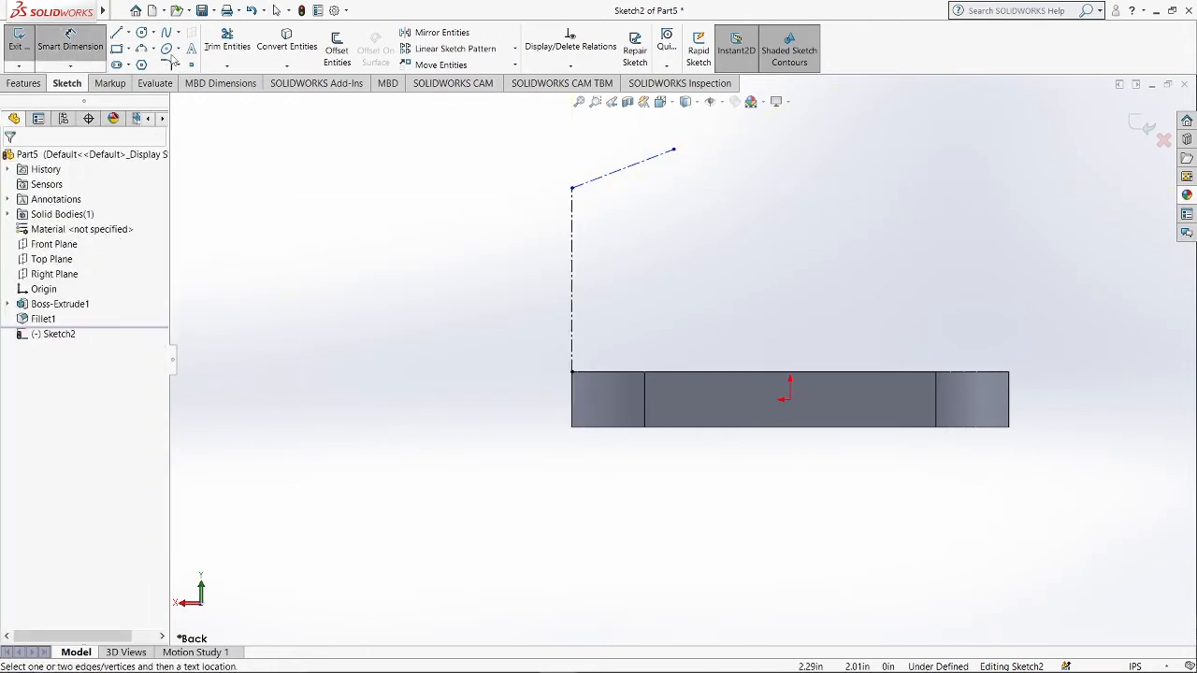
left_click(572, 285)
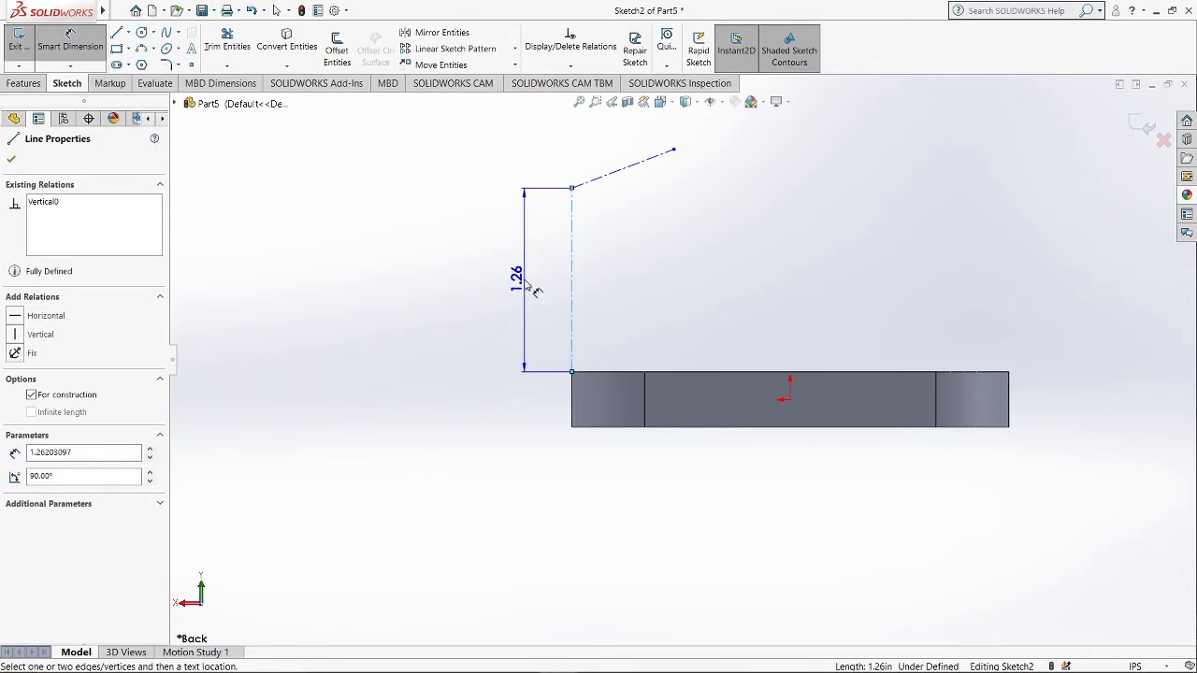
left_click(527, 283)
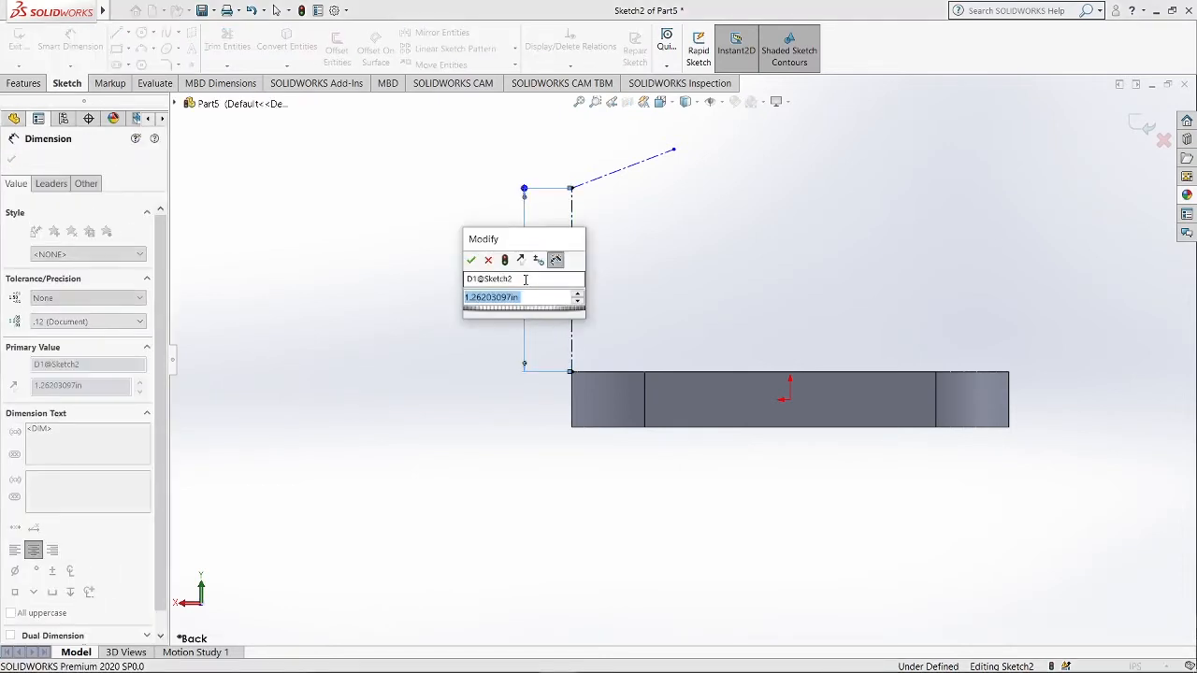
type("2.66")
key("Return")
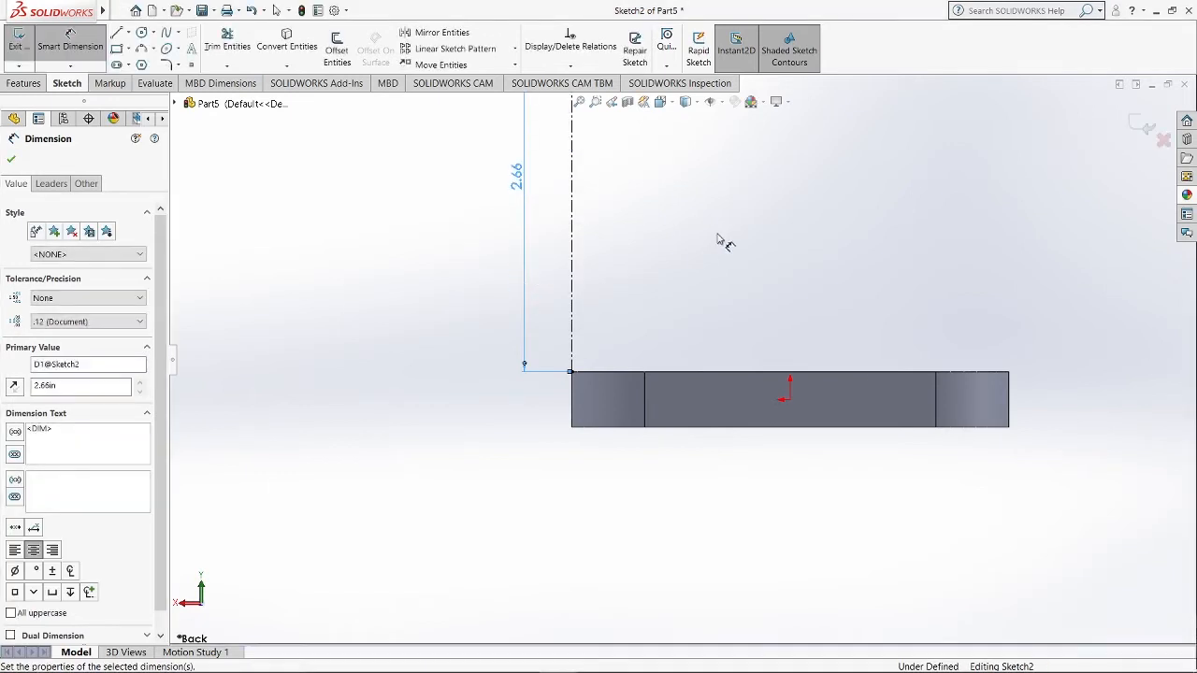
Dimension the inclined centerline's length to 2.38 in.
left_click(659, 178)
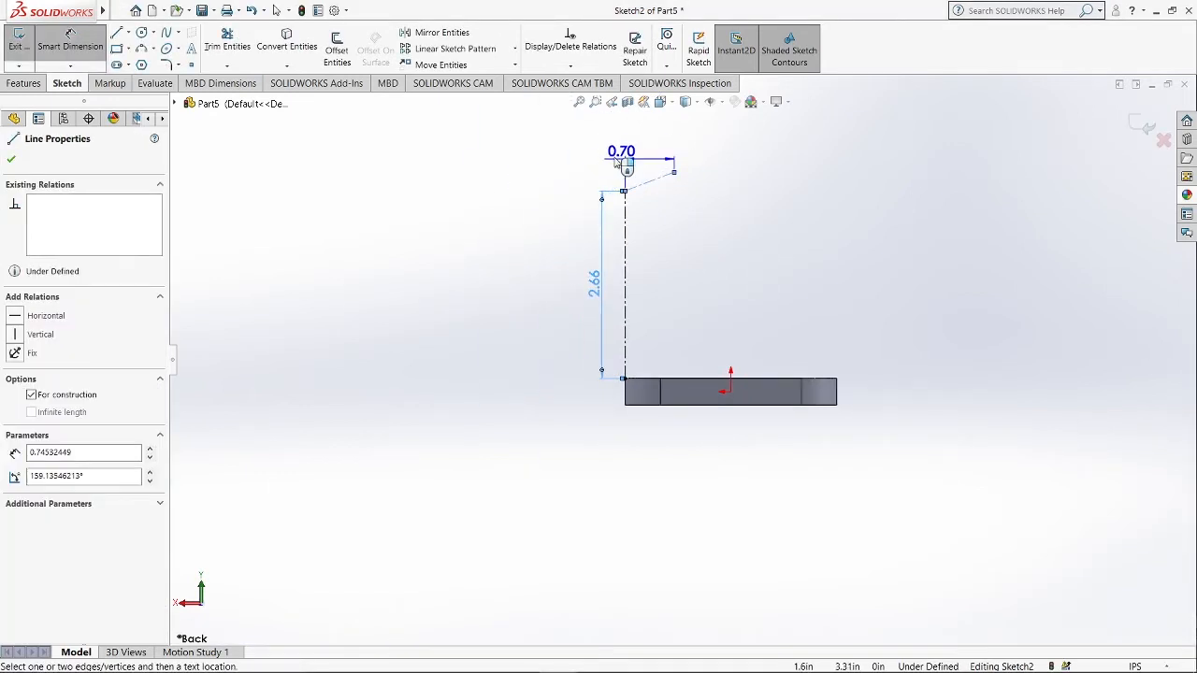
left_click(617, 159)
type("2.38")
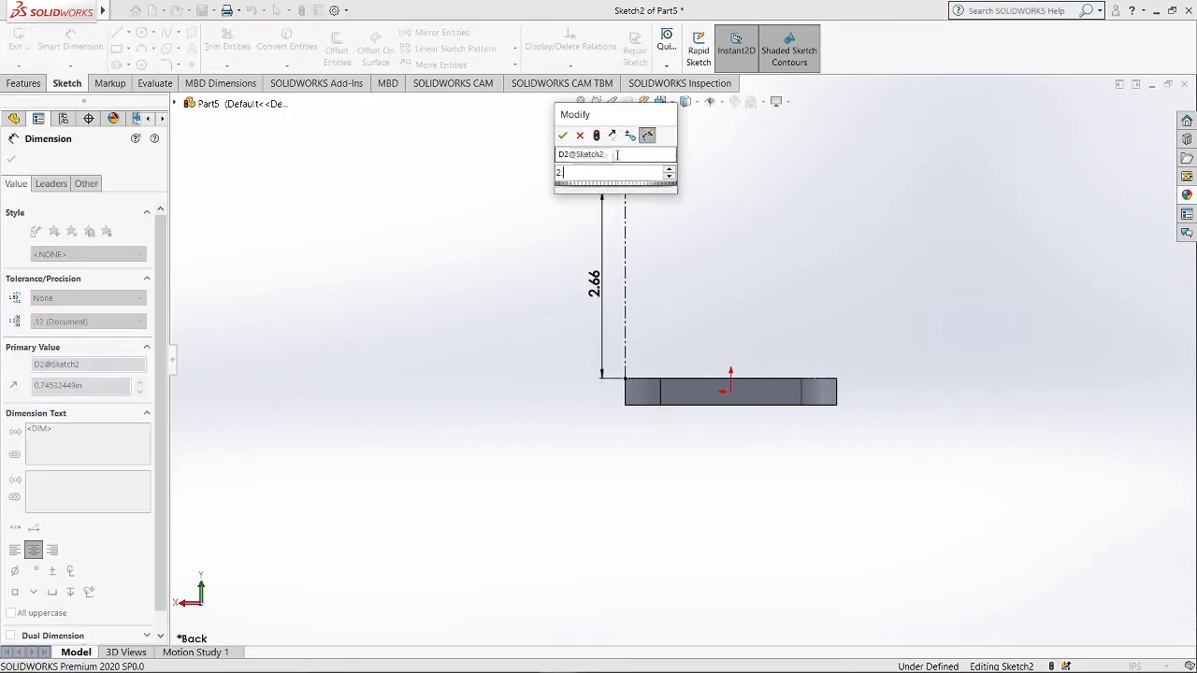
key("Return")
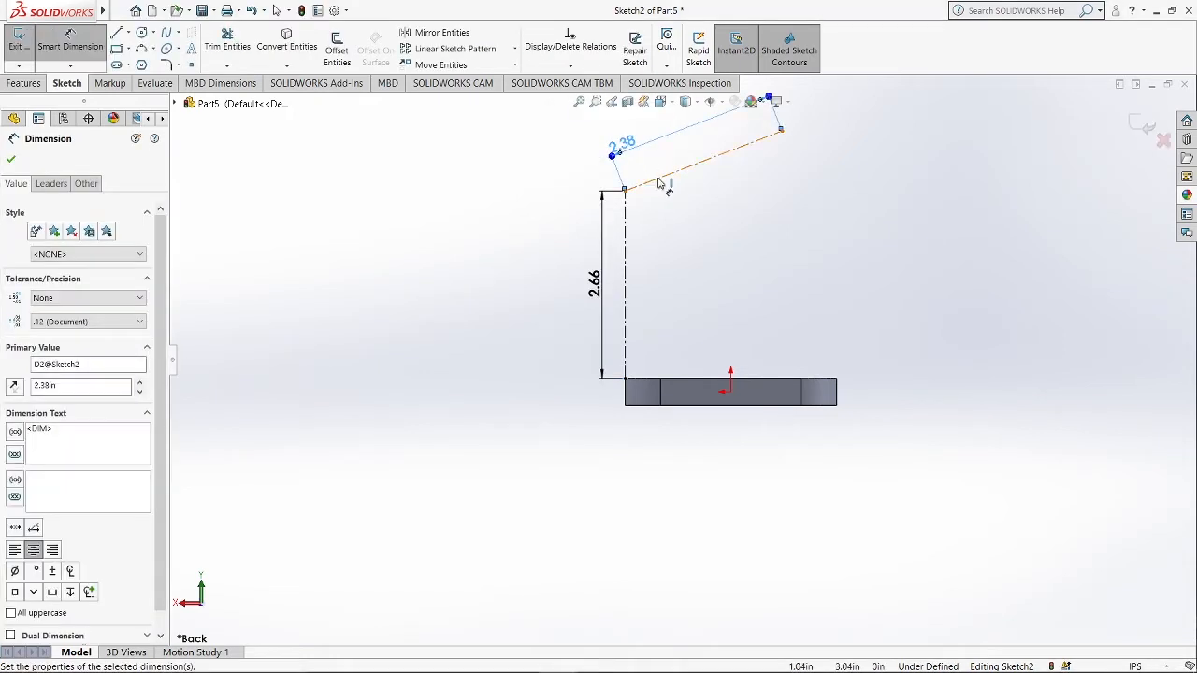
left_click(658, 178)
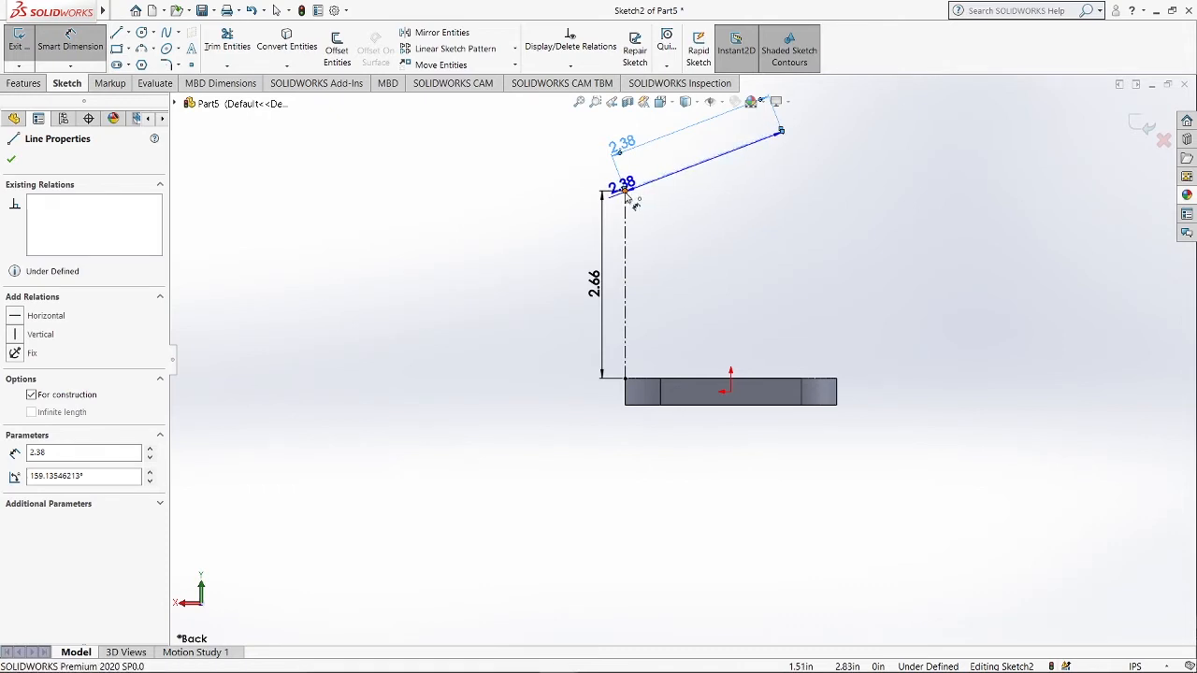
Dimension the angle at the inclined centerline's lower end to 30° and exit the sketch.
left_click(625, 190)
left_click(725, 187)
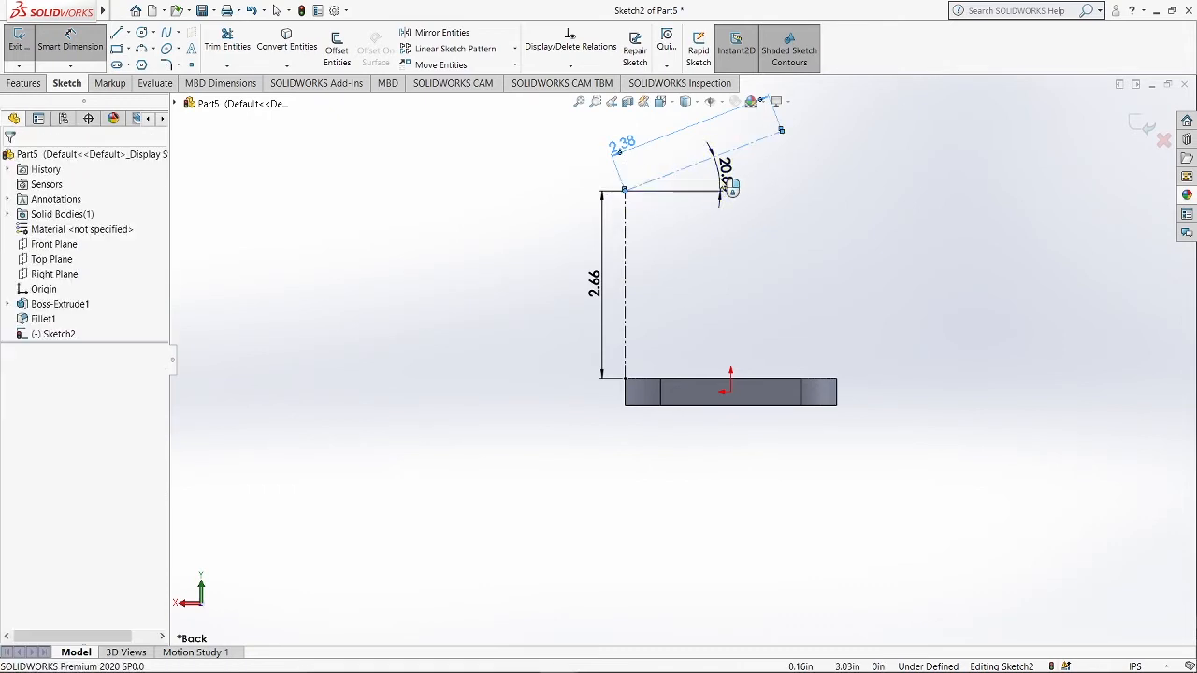
type("30")
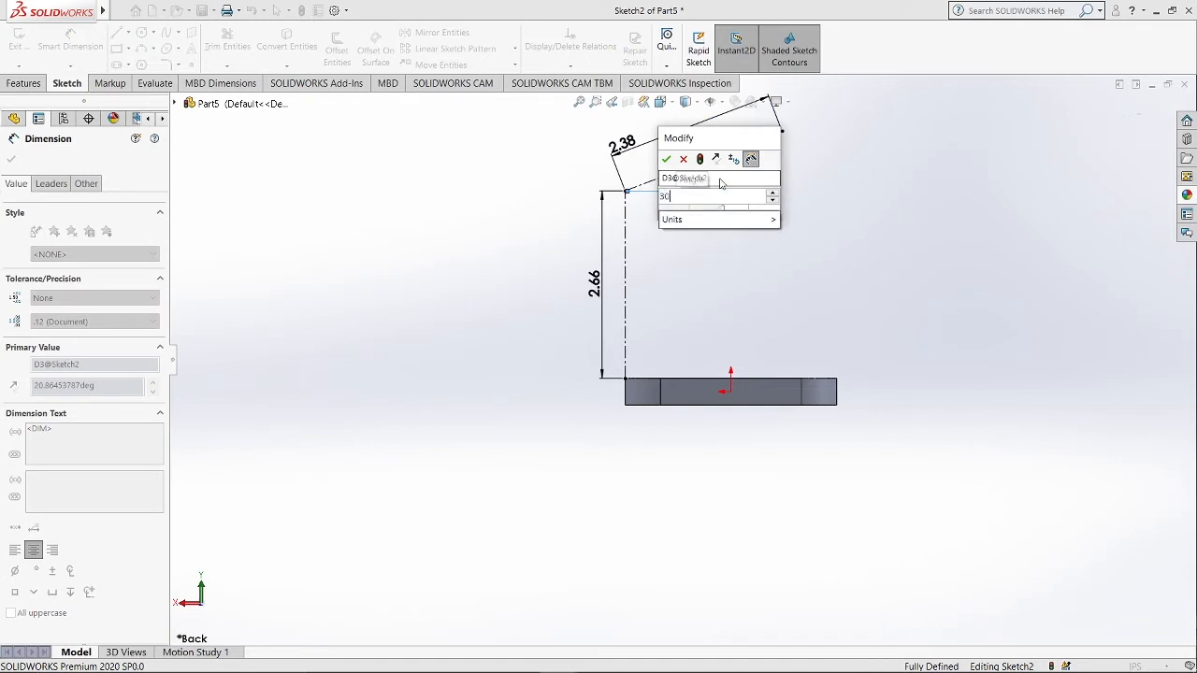
key("Return")
left_click(1144, 127)
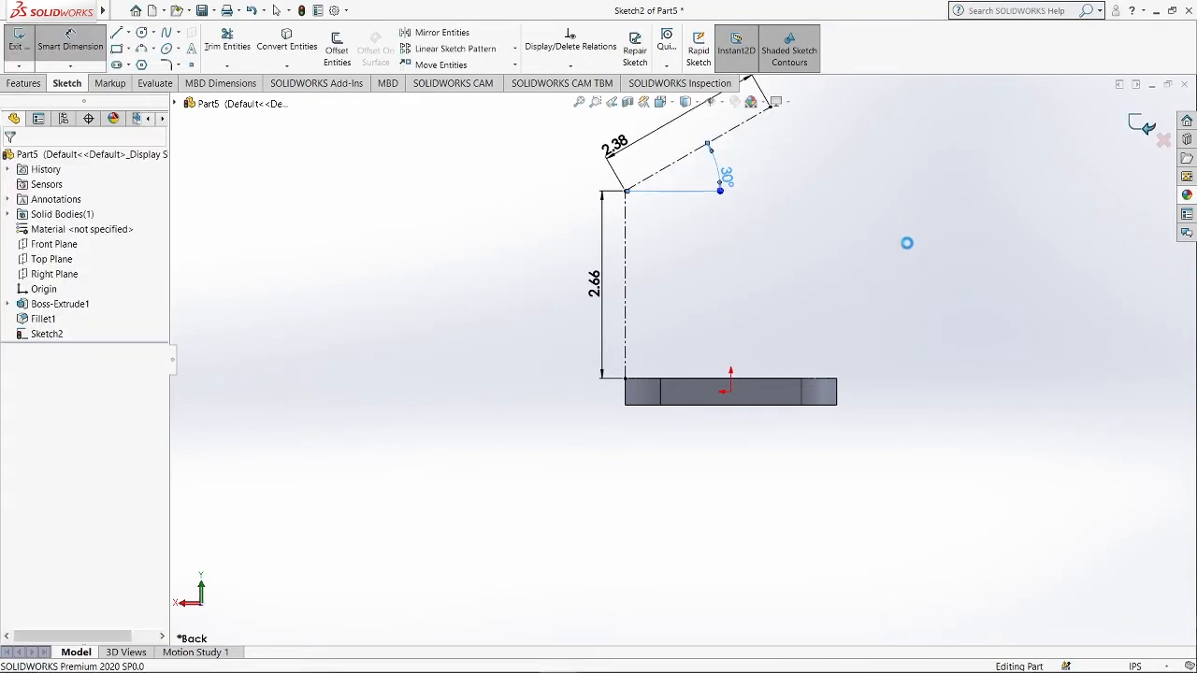
Create a reference plane through the inclined centerline, using the plate's side face as the second reference.
mouse_move(896, 240)
middle_mouse_down()
mouse_move(870, 235)
mouse_move(798, 343)
mouse_move(885, 369)
middle_mouse_up()
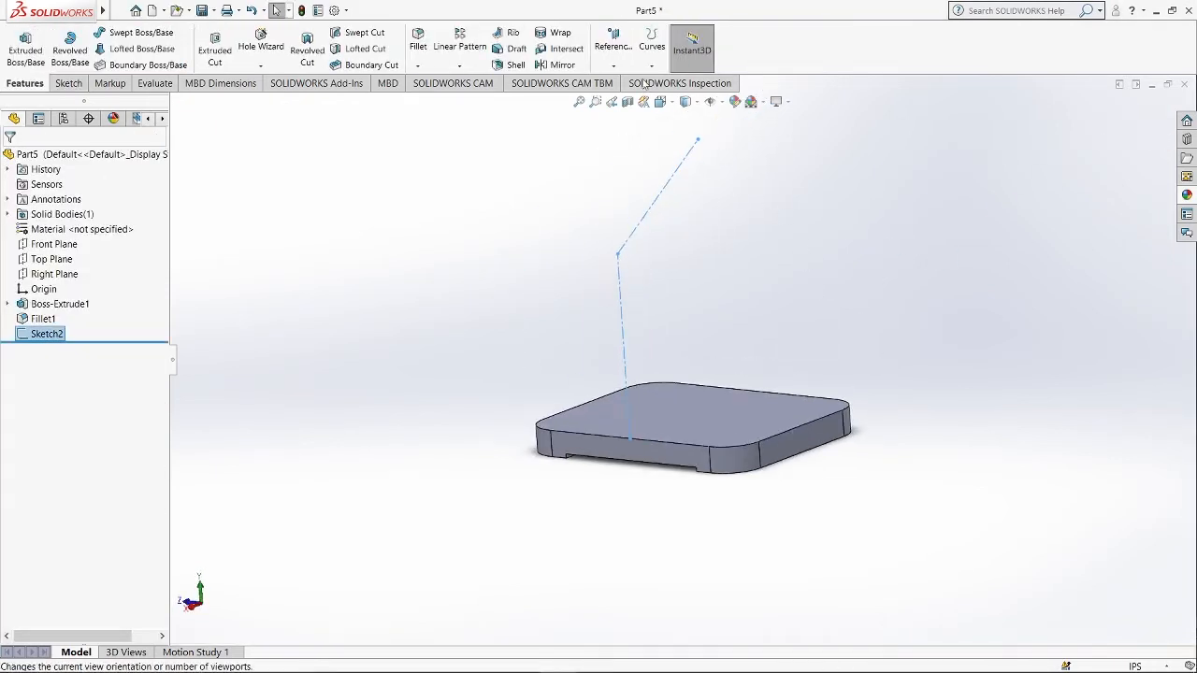
left_click(614, 70)
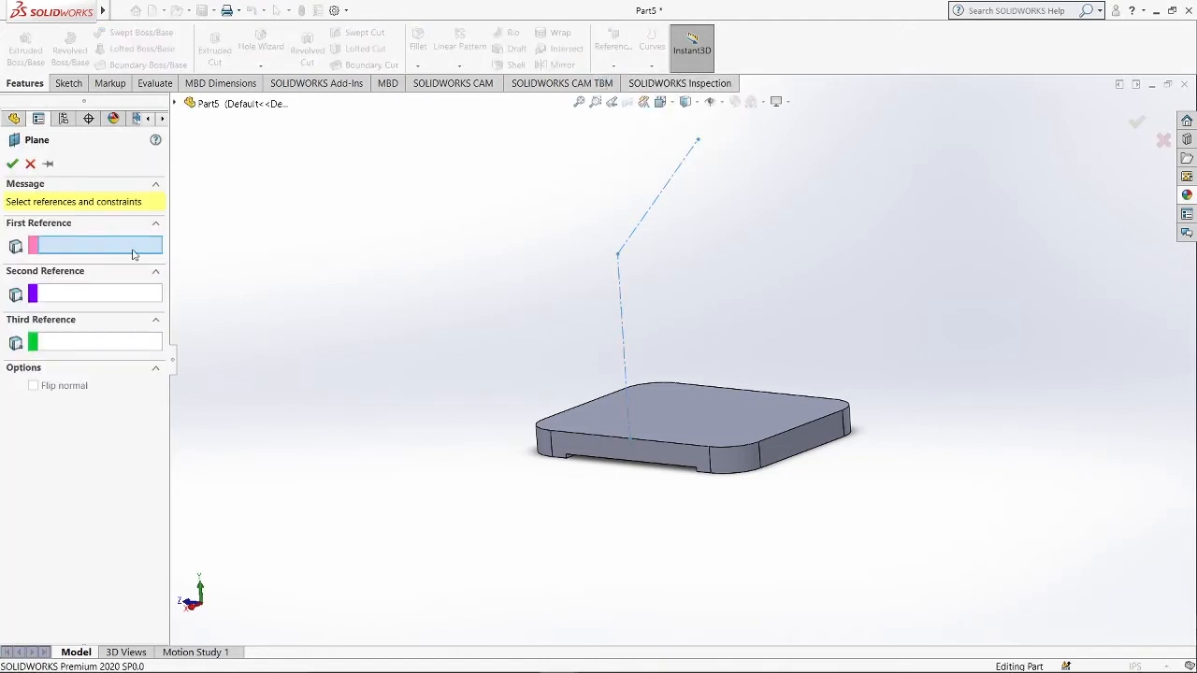
left_click(639, 232)
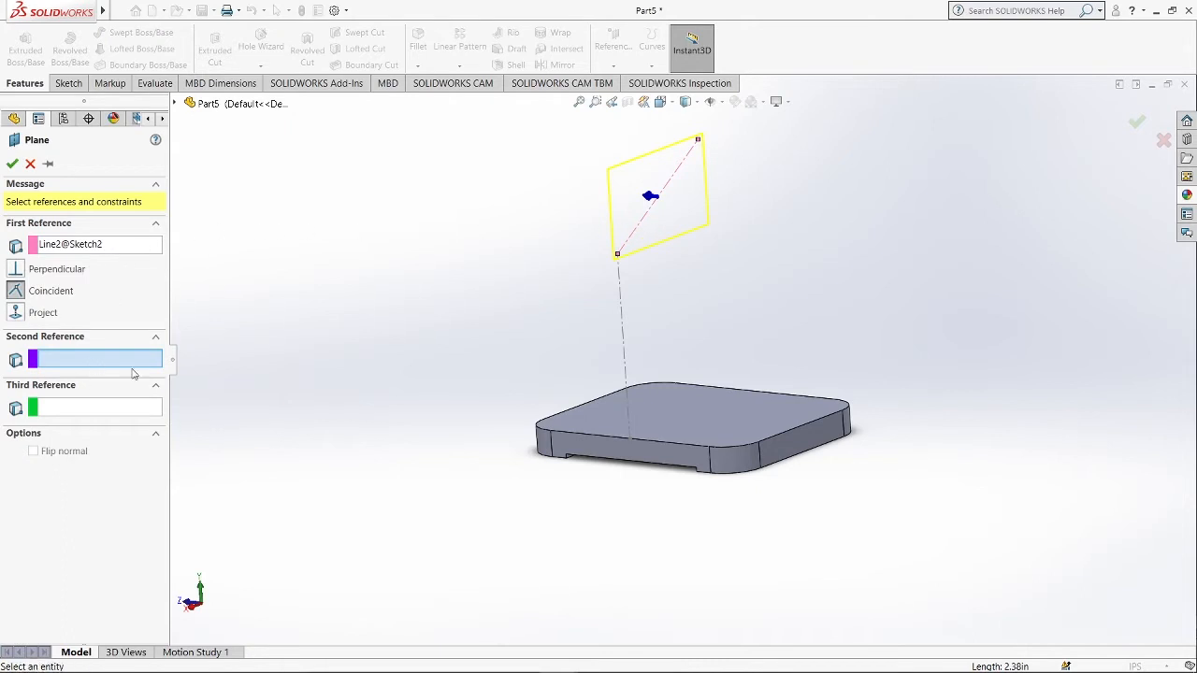
left_click(800, 448)
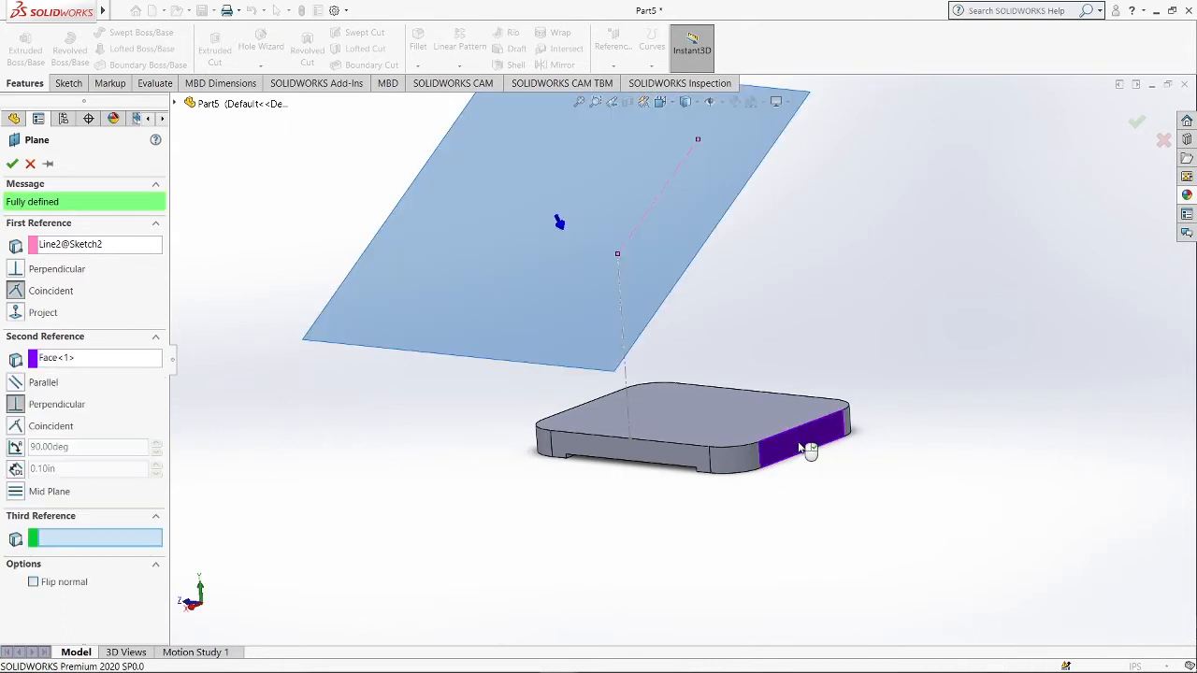
key("Return")
Open a new sketch on Plane1 and view it normal to the plane.
left_click_drag(418, 346, 512, 298)
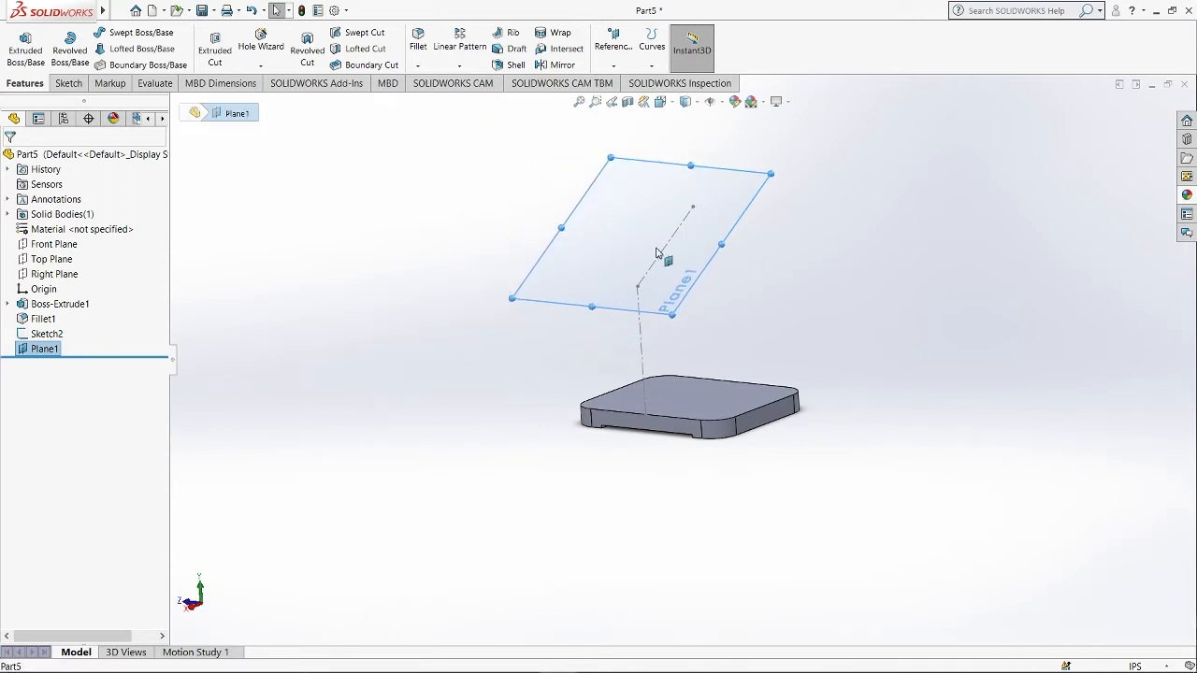
right_click(596, 251)
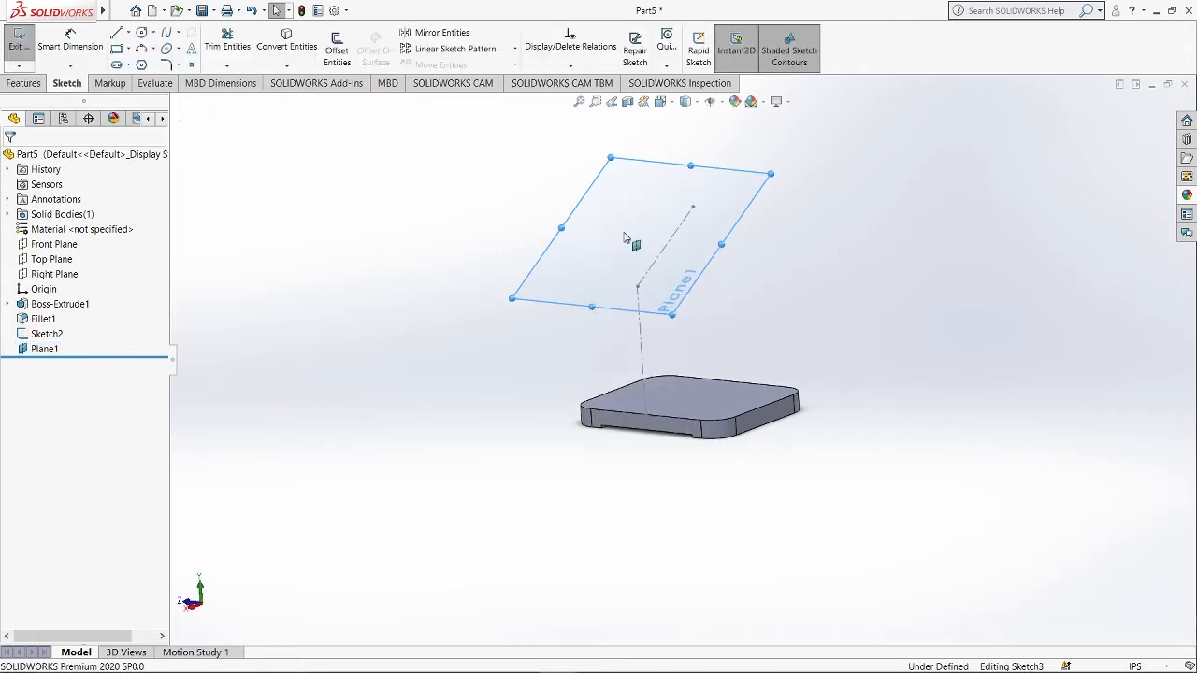
left_click(625, 227)
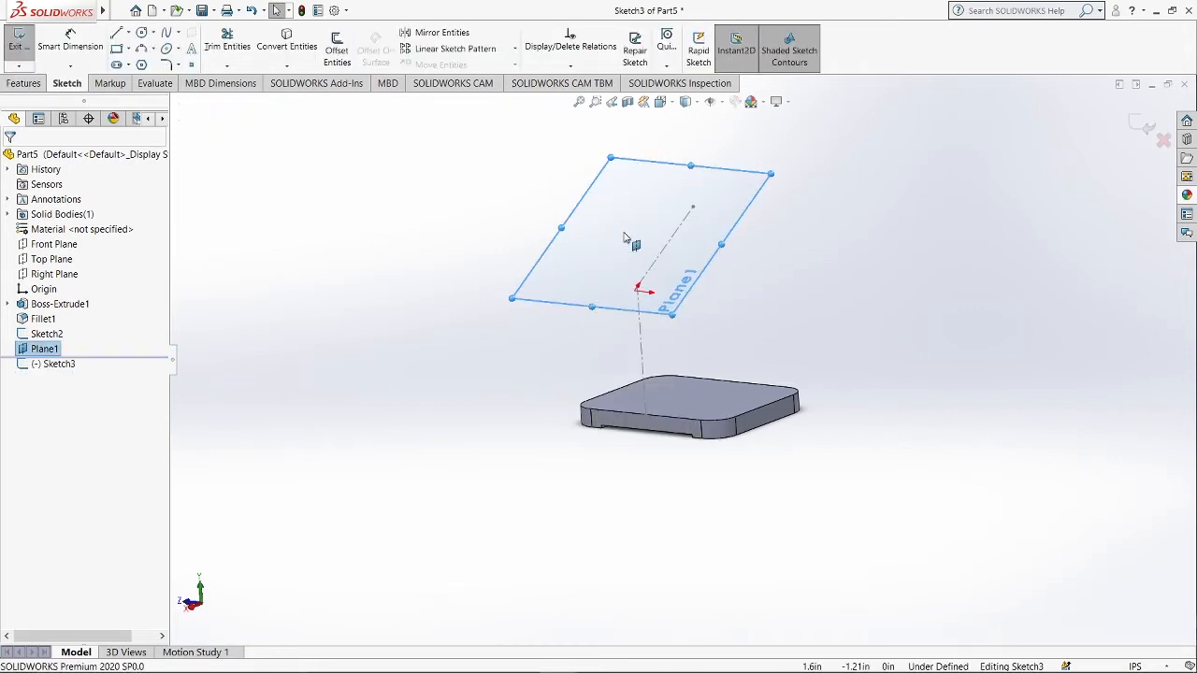
key("ctrl+8")
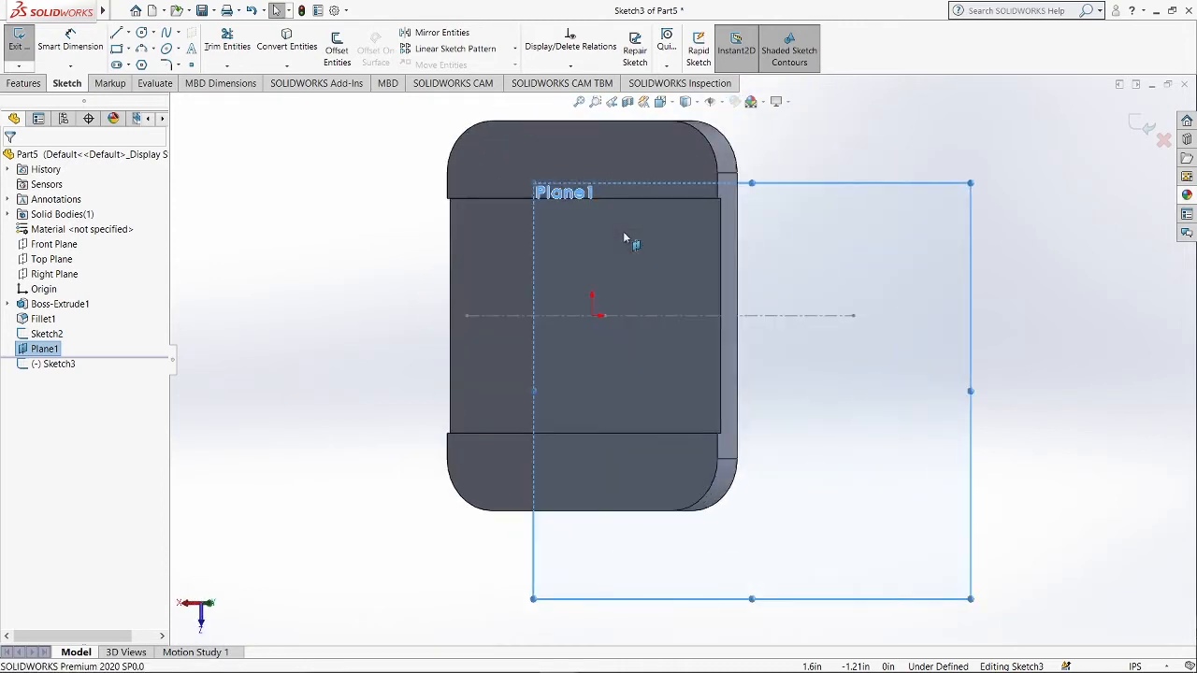
key("ctrl+8")
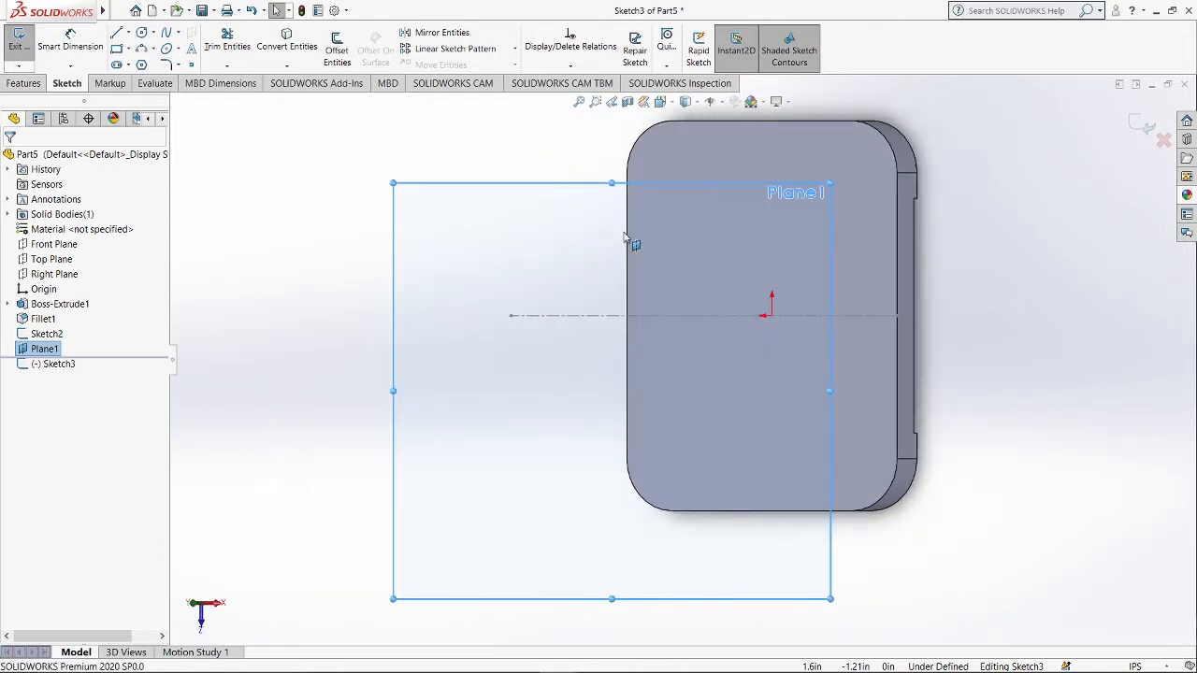
Draw a center rectangle on the plane, to the left of the sketch origin.
left_click(129, 50)
left_click(159, 82)
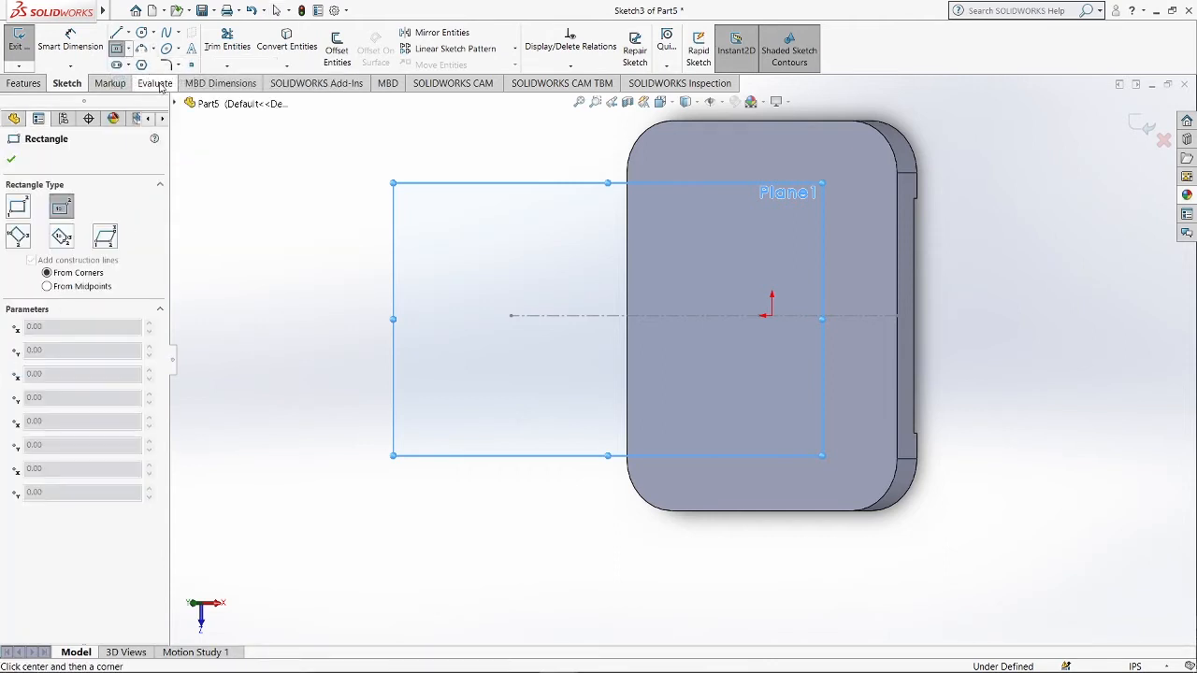
left_click(527, 275)
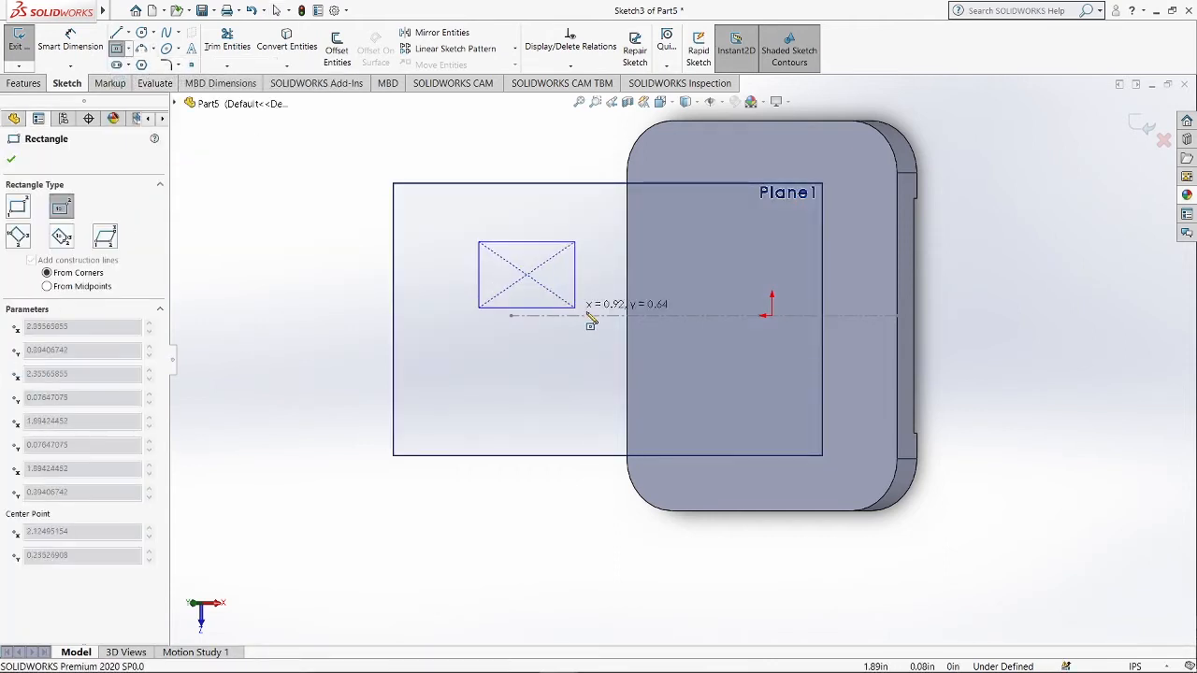
left_click(652, 332)
key("Escape")
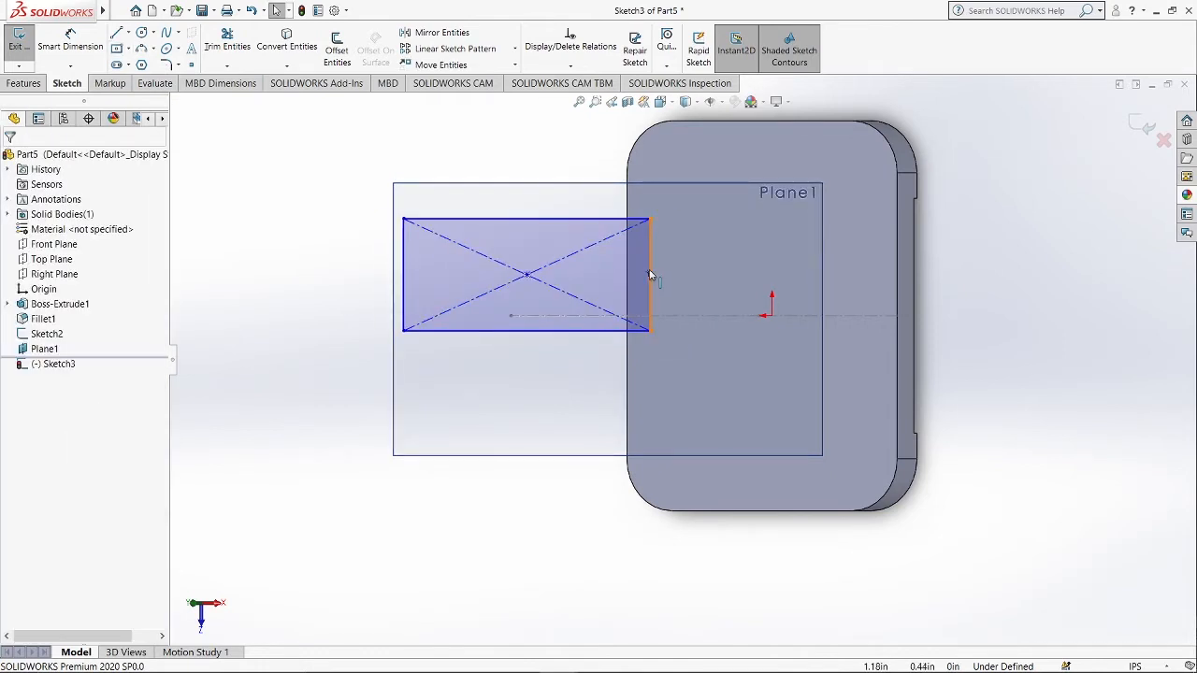
Constrain the midpoint of the rectangle's right edge to the origin with horizontal and coincident relations.
left_click(650, 273)
right_click(650, 273)
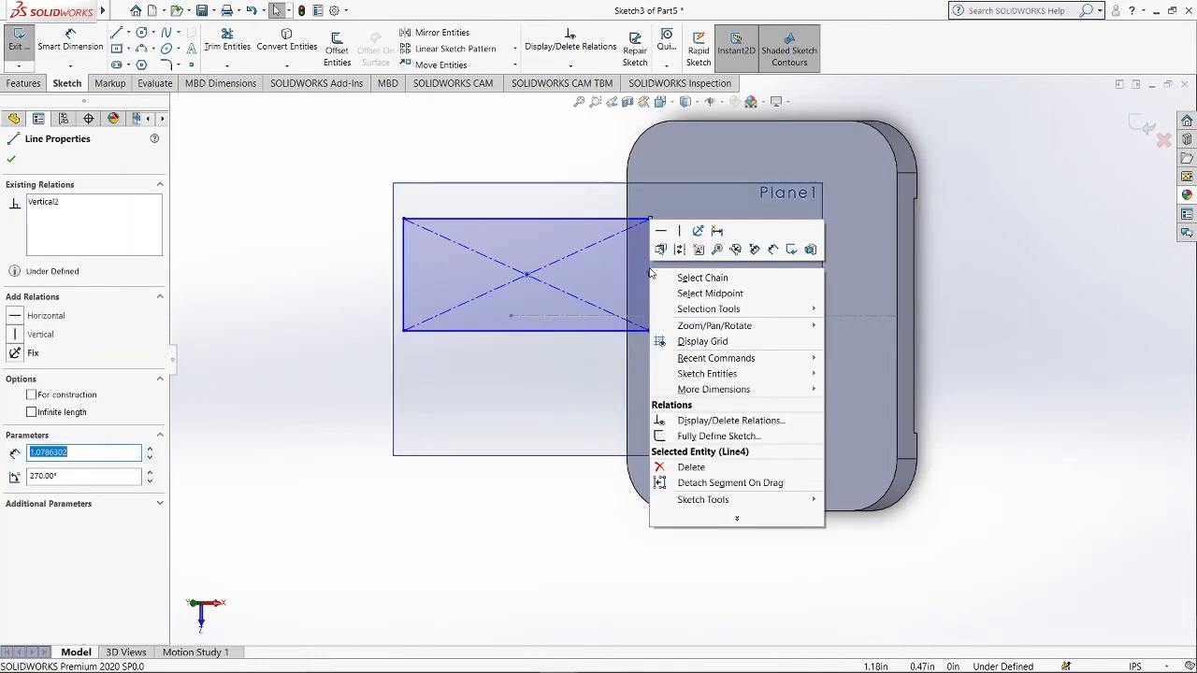
left_click(691, 294)
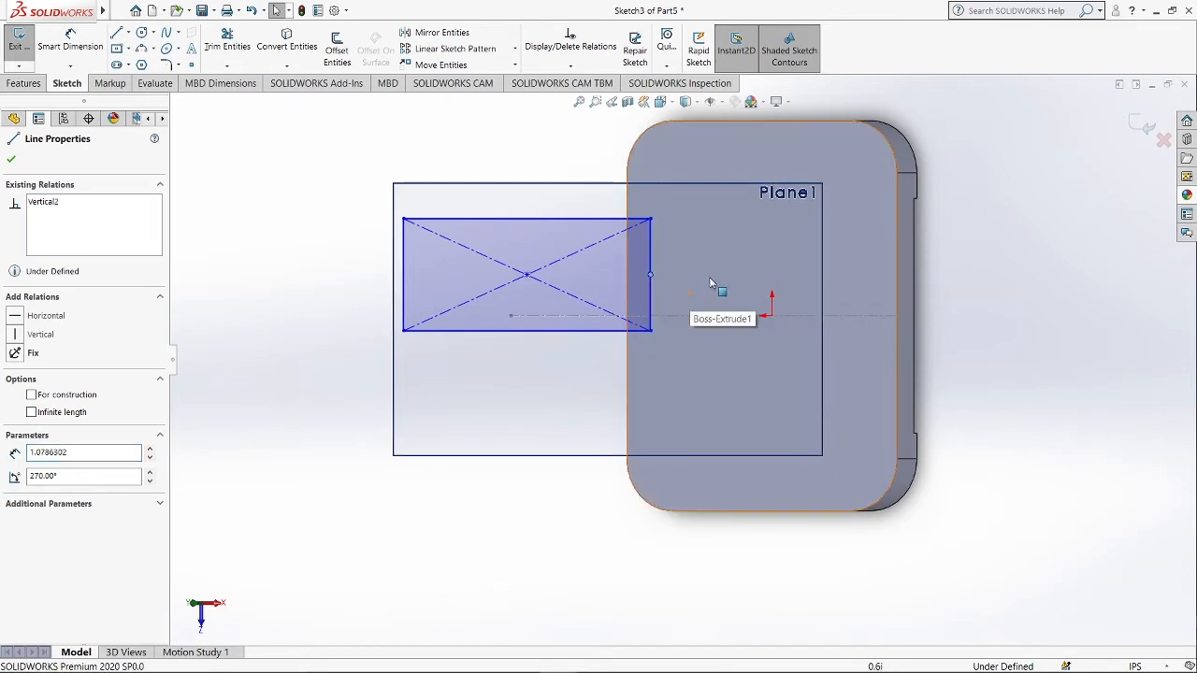
left_click(771, 318, "ctrl")
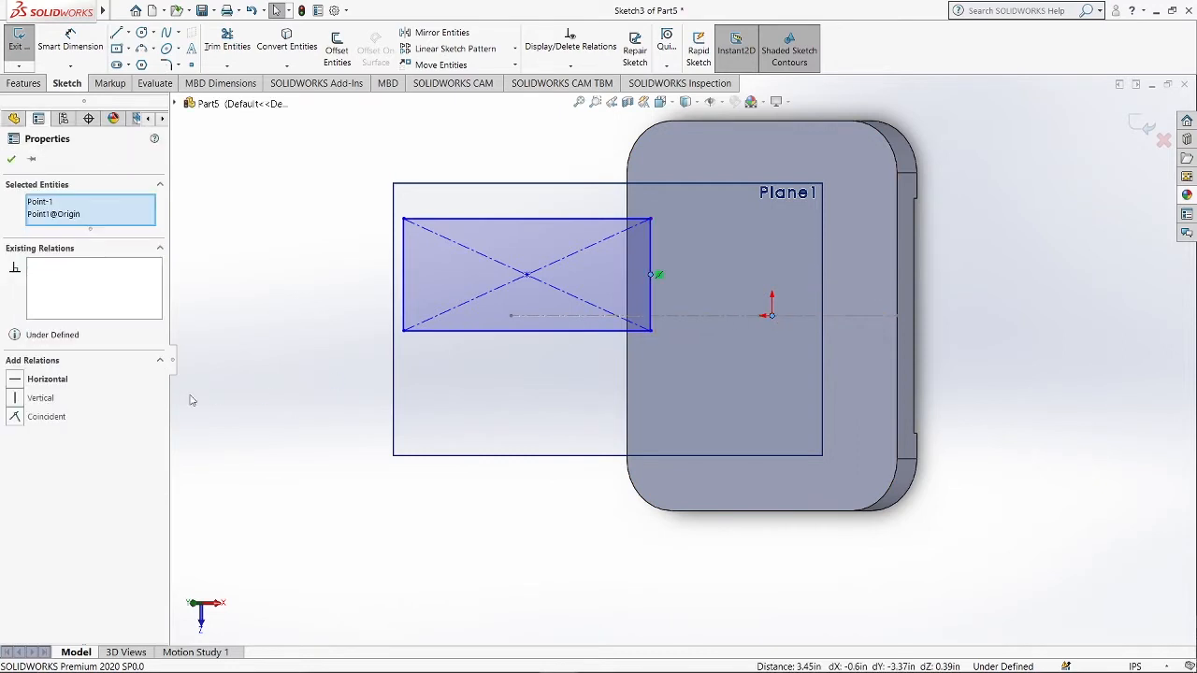
left_click(51, 379)
left_click(11, 160)
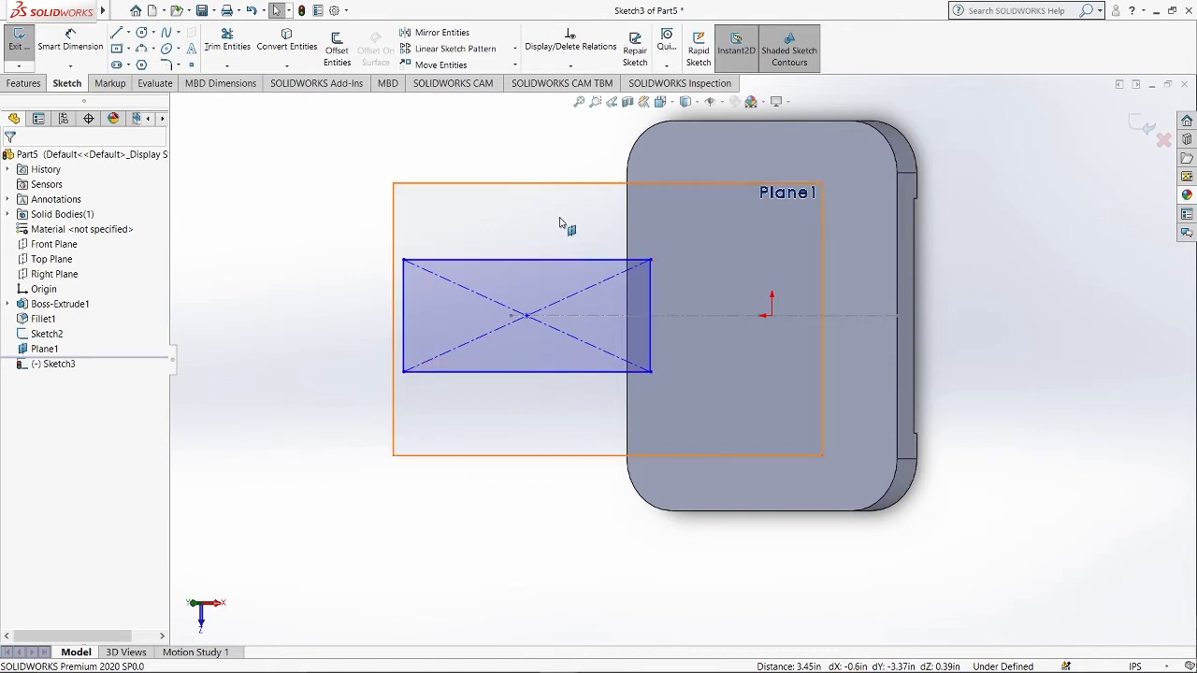
left_click(772, 318)
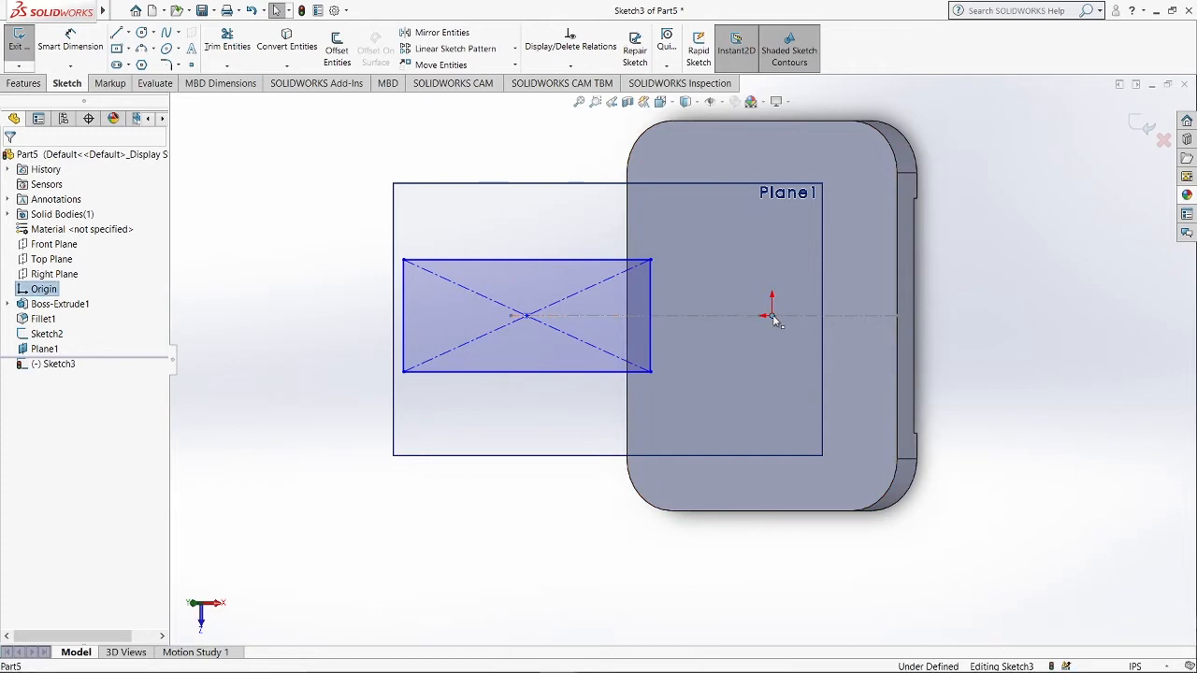
left_click(652, 319, "ctrl")
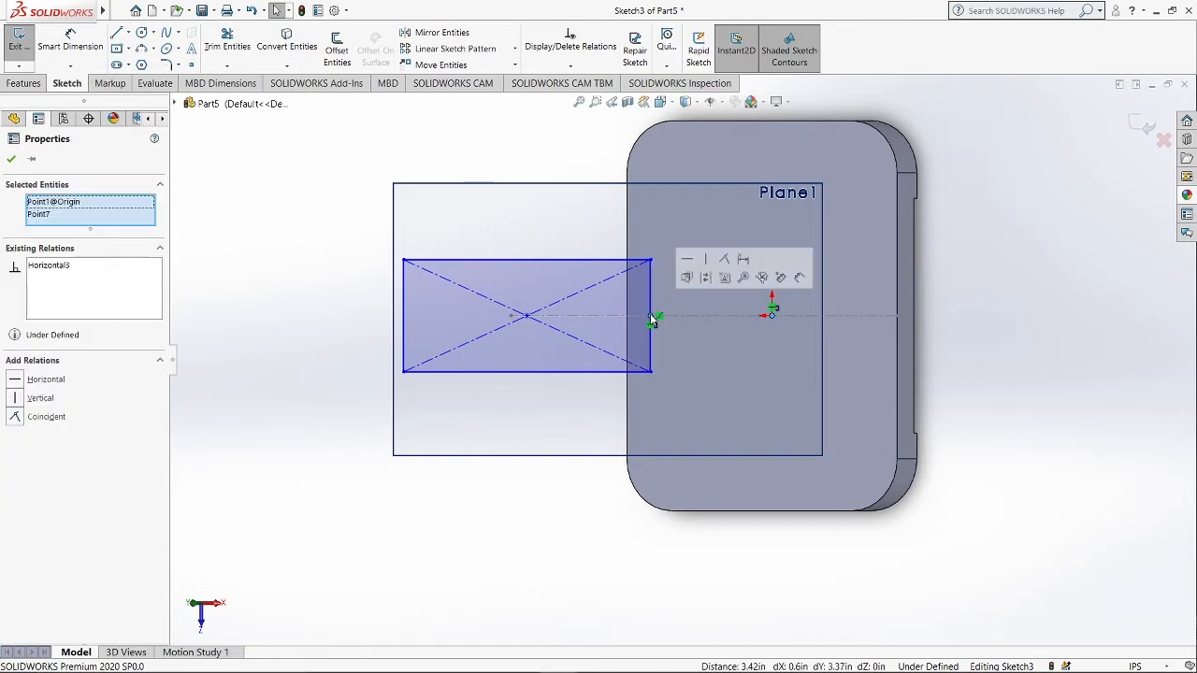
left_click(729, 263)
key("Escape")
Dimension the rectangle's width to 2.38 in.
scroll(612, 243, "down", 1)
scroll(623, 246, "up", 2)
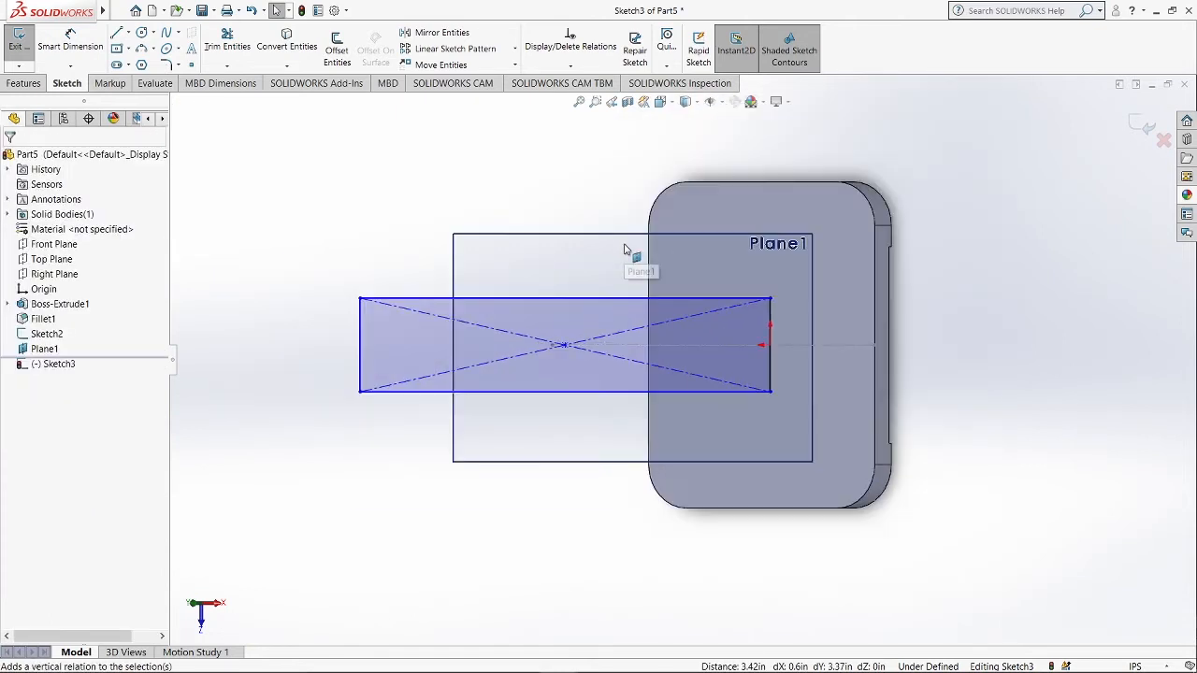
left_click(70, 43)
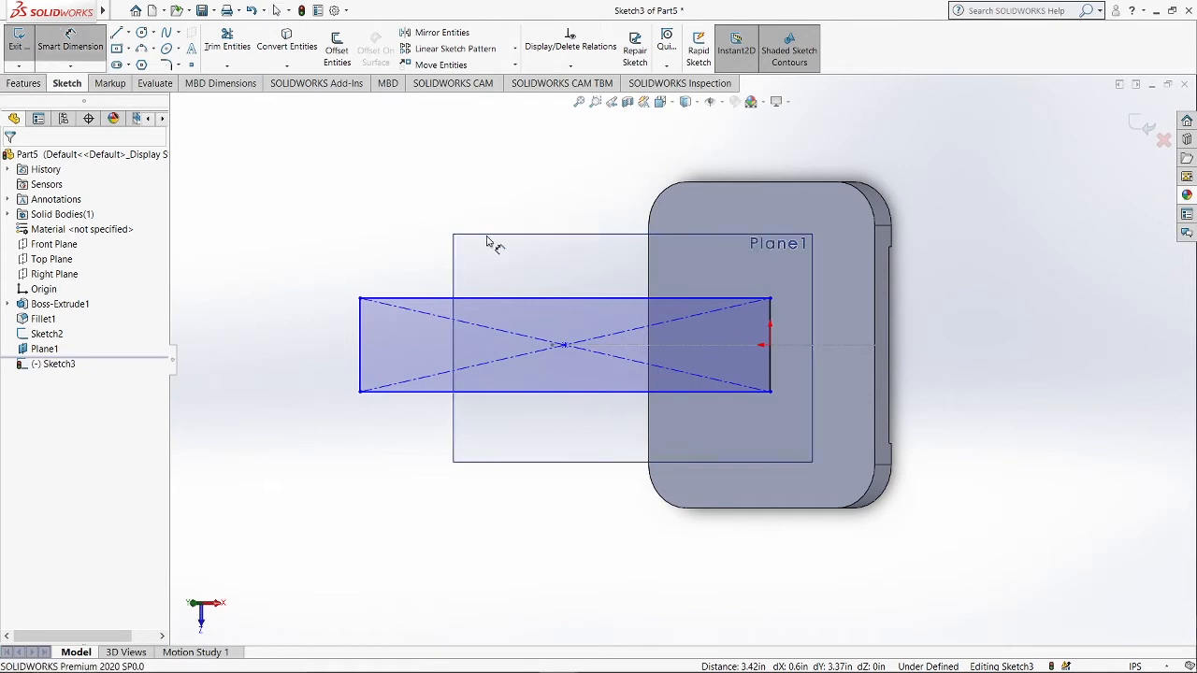
left_click(577, 298)
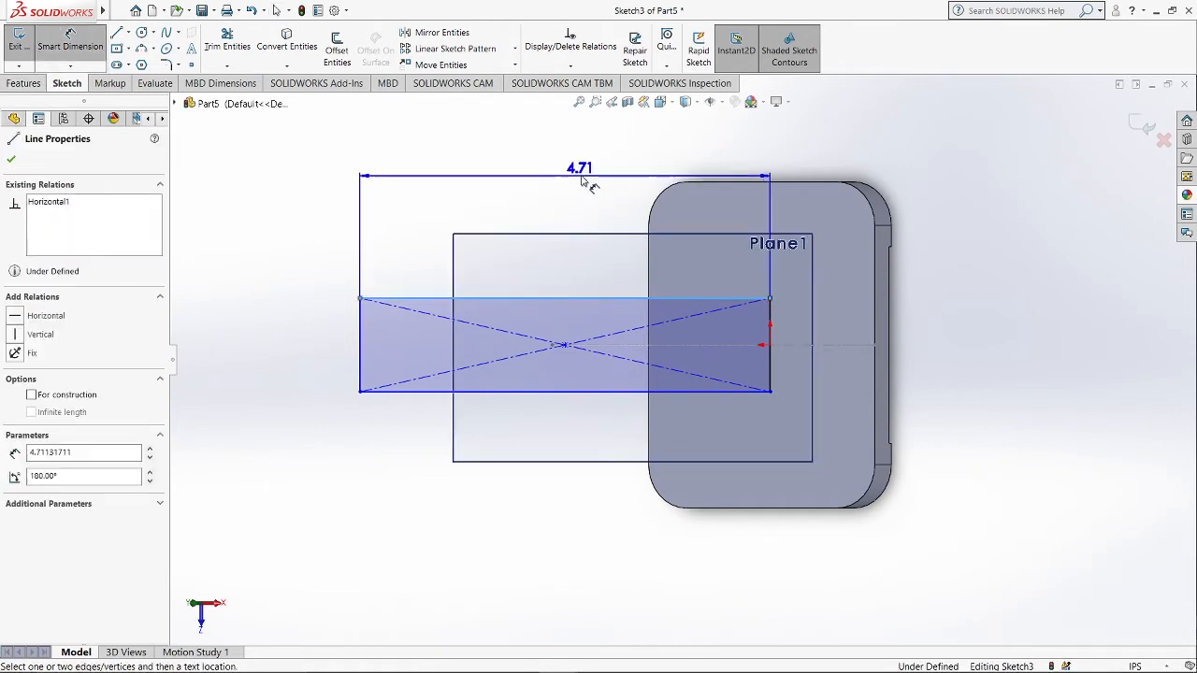
left_click(585, 175)
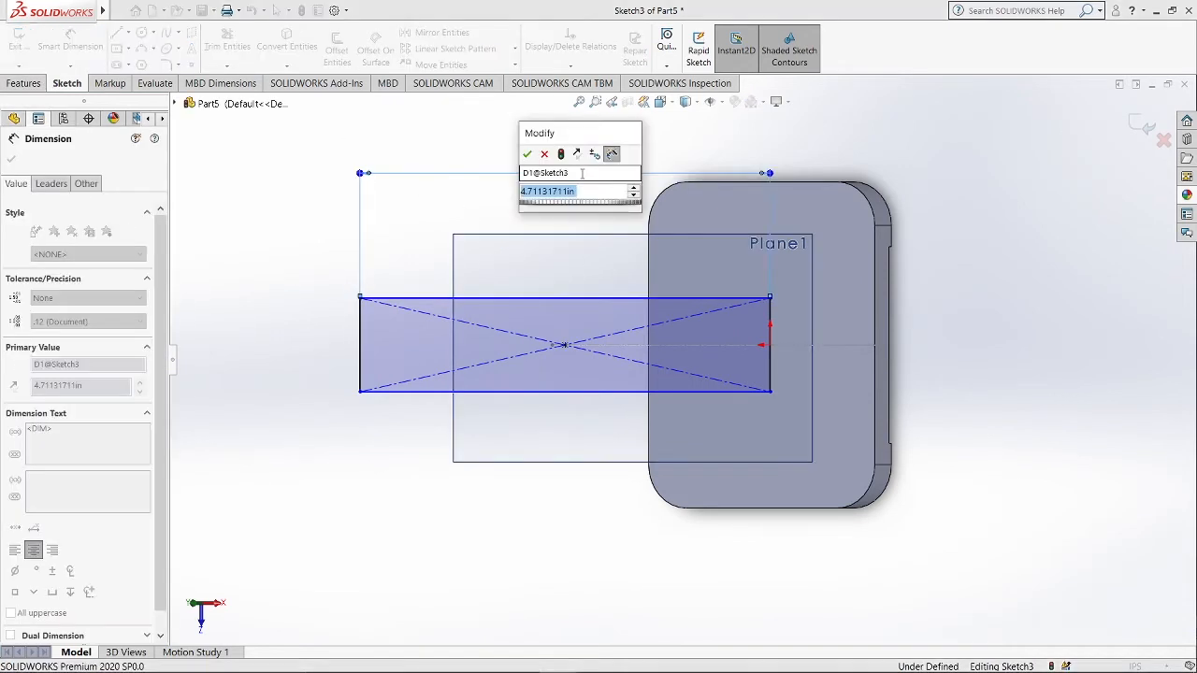
type("2.38")
key("Return")
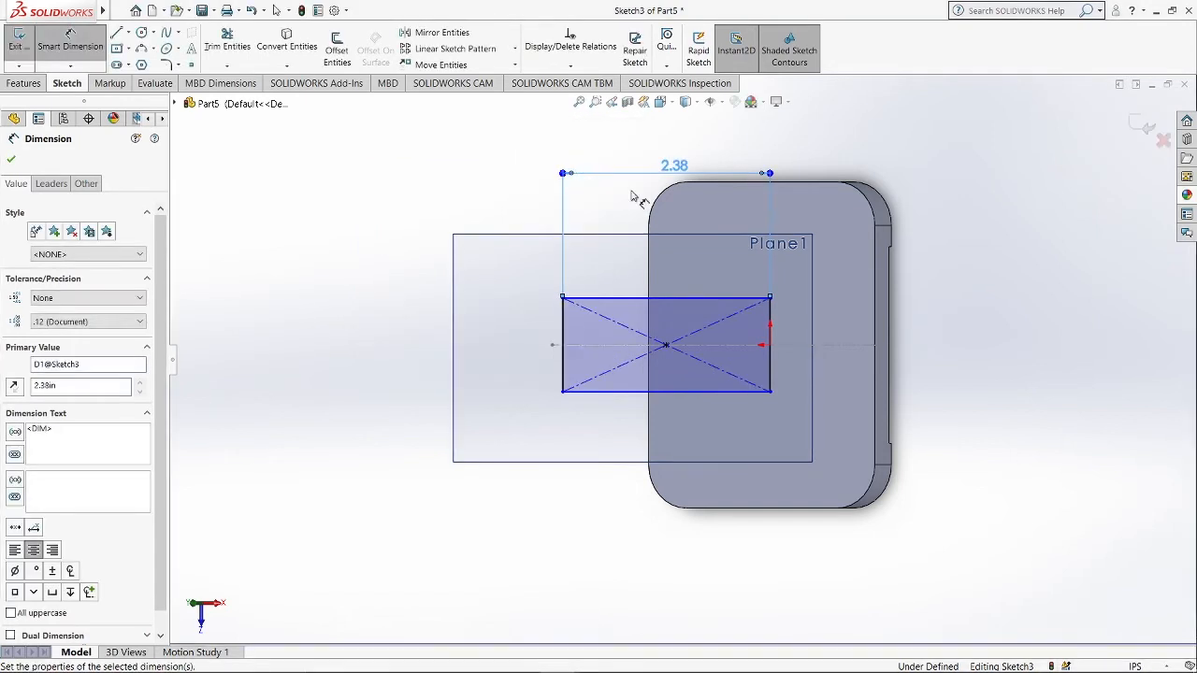
Dimension the rectangle's height to 1.88 in.
left_click(770, 356)
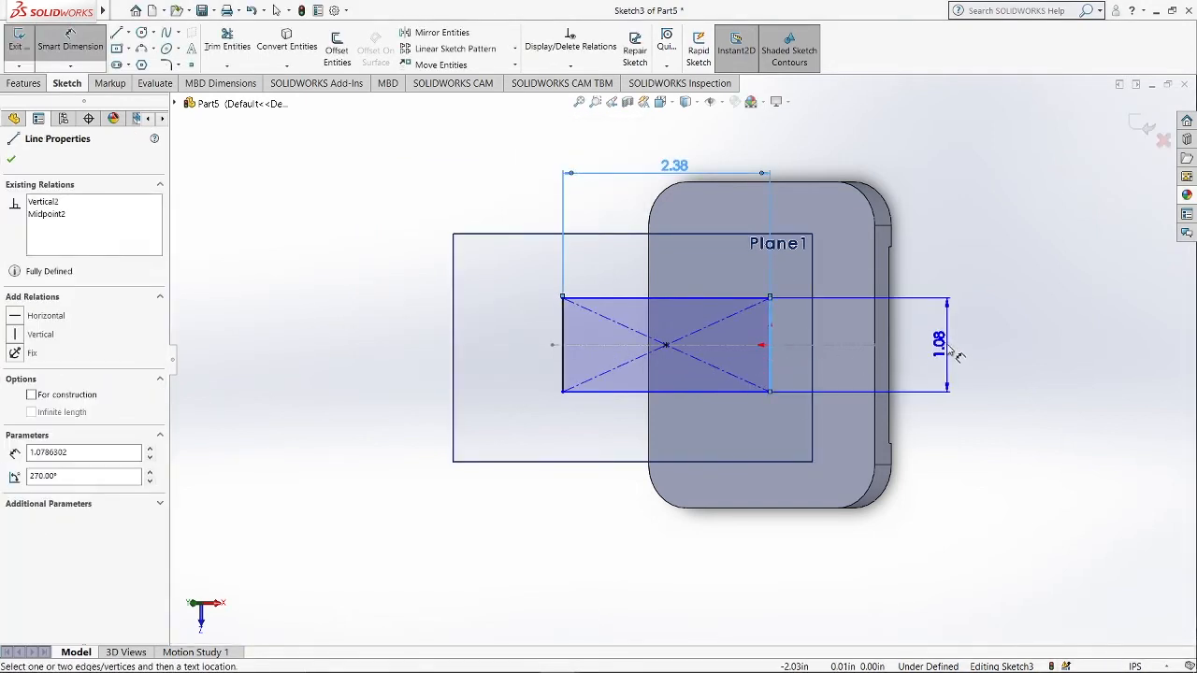
left_click(955, 353)
type("1.88")
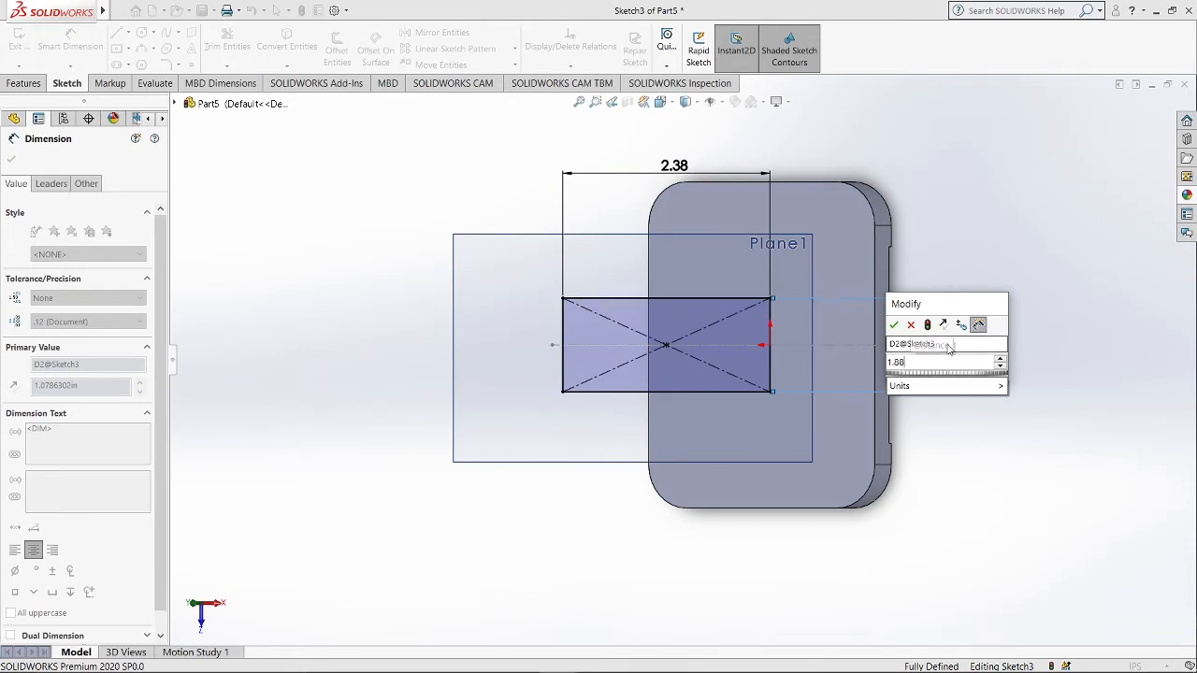
key("Return")
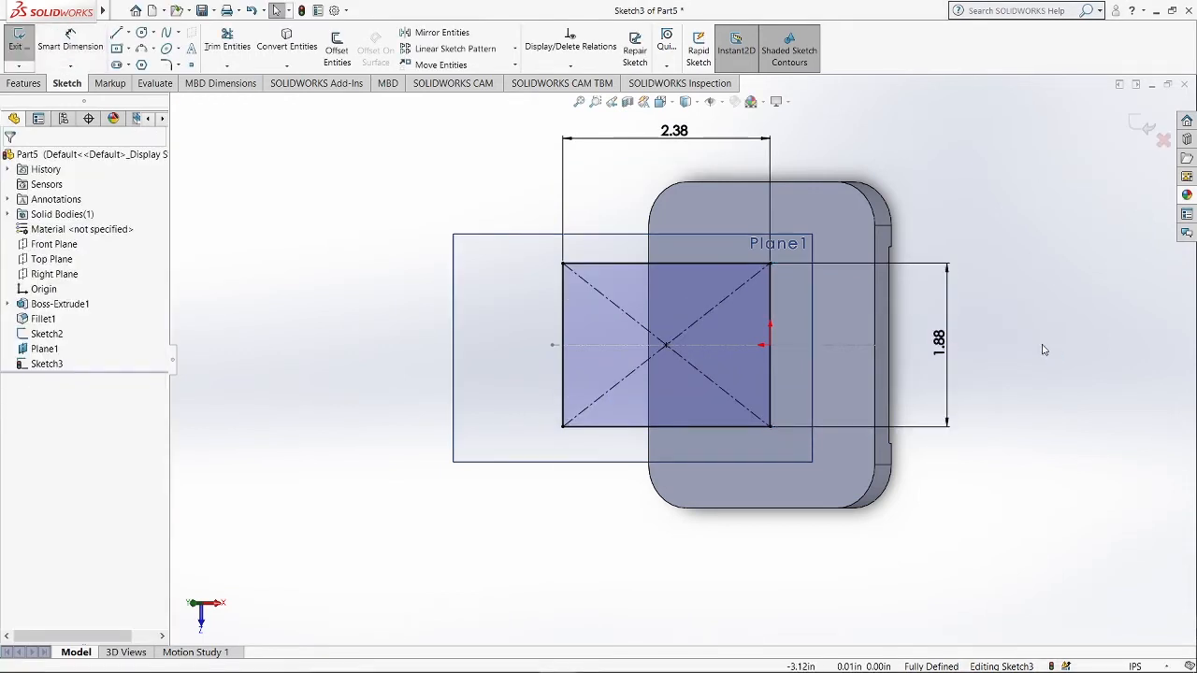
Extrude the rectangle 0.31 in with the direction reversed away from the plate.
left_click(23, 84)
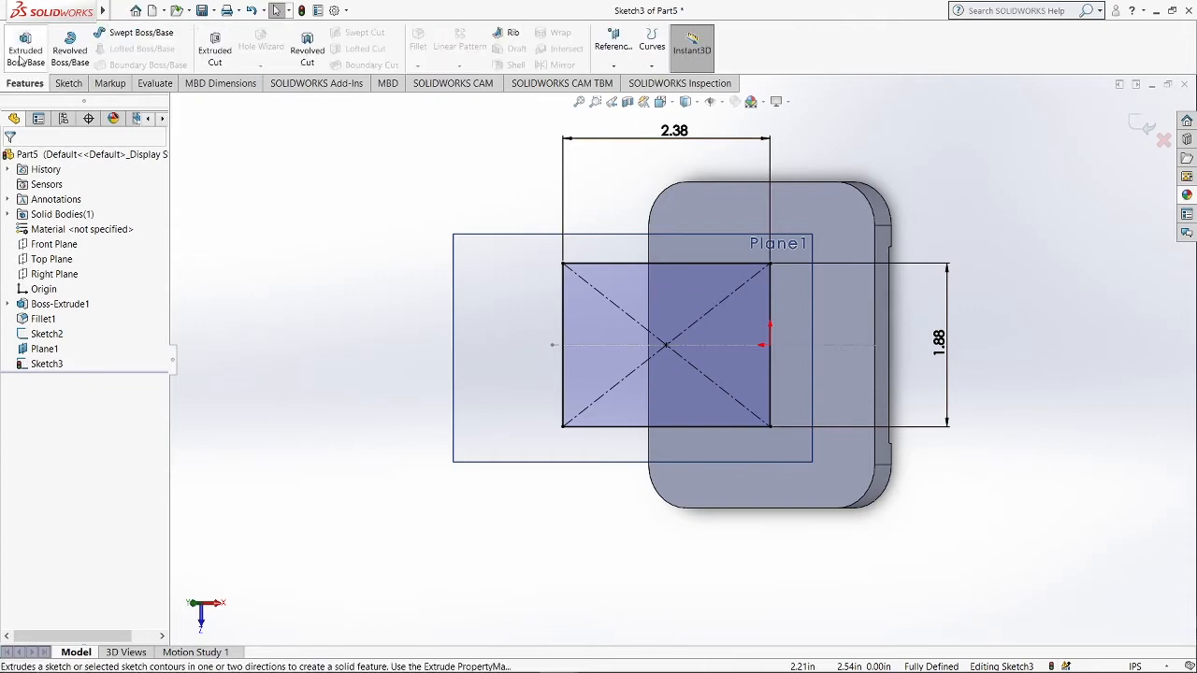
left_click(23, 52)
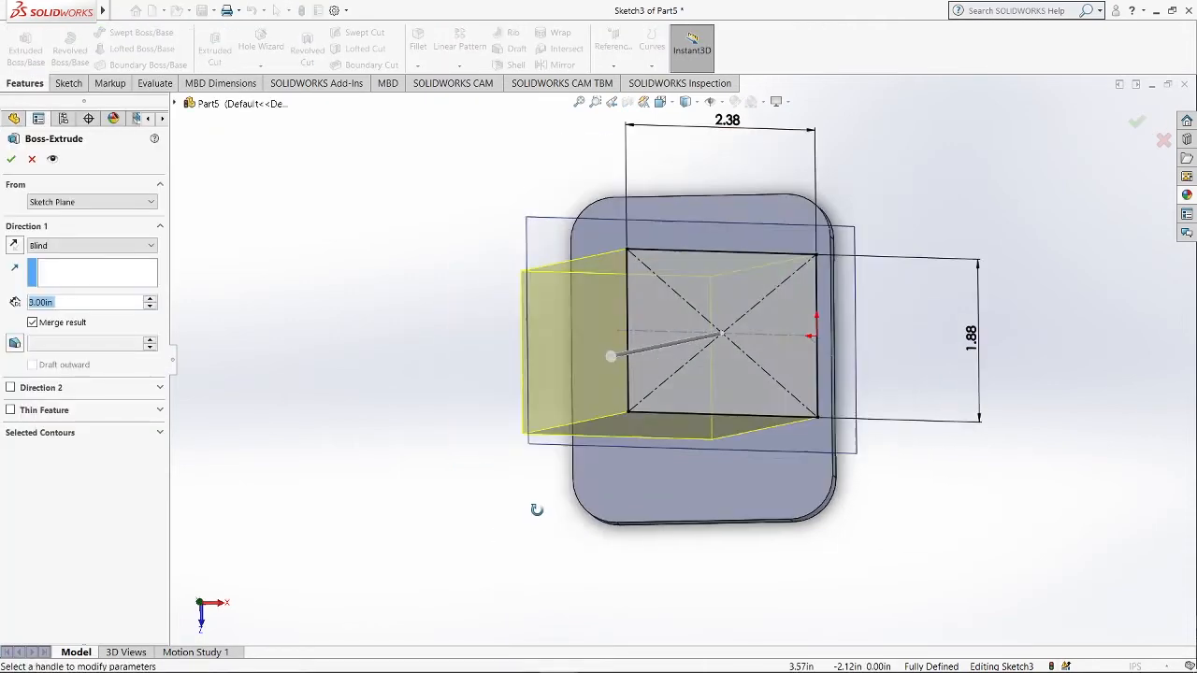
left_click(15, 246)
scroll(951, 231, "down", 2)
scroll(951, 231, "up", 2)
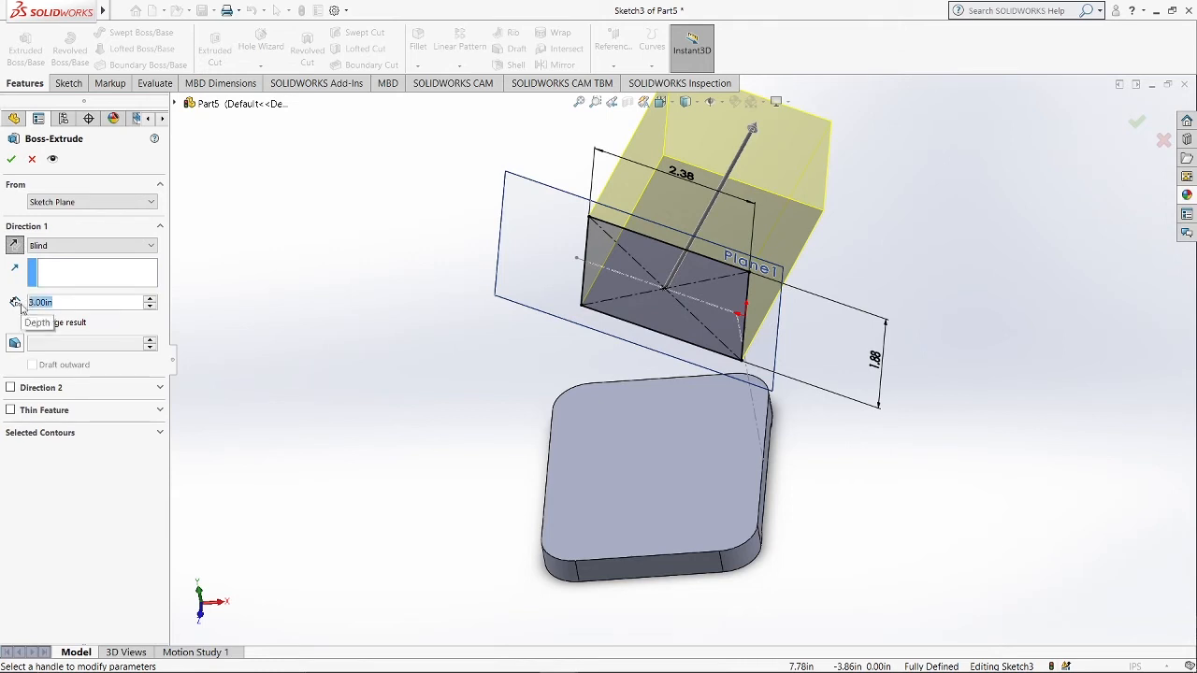
type("0.31")
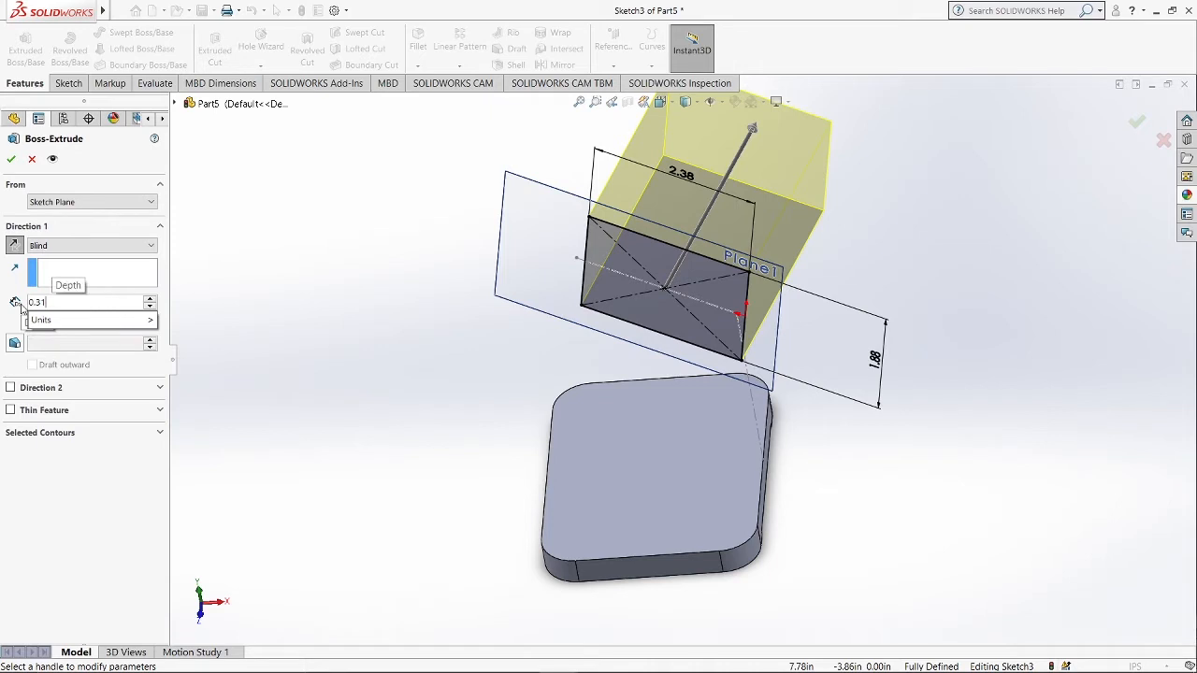
key("Return")
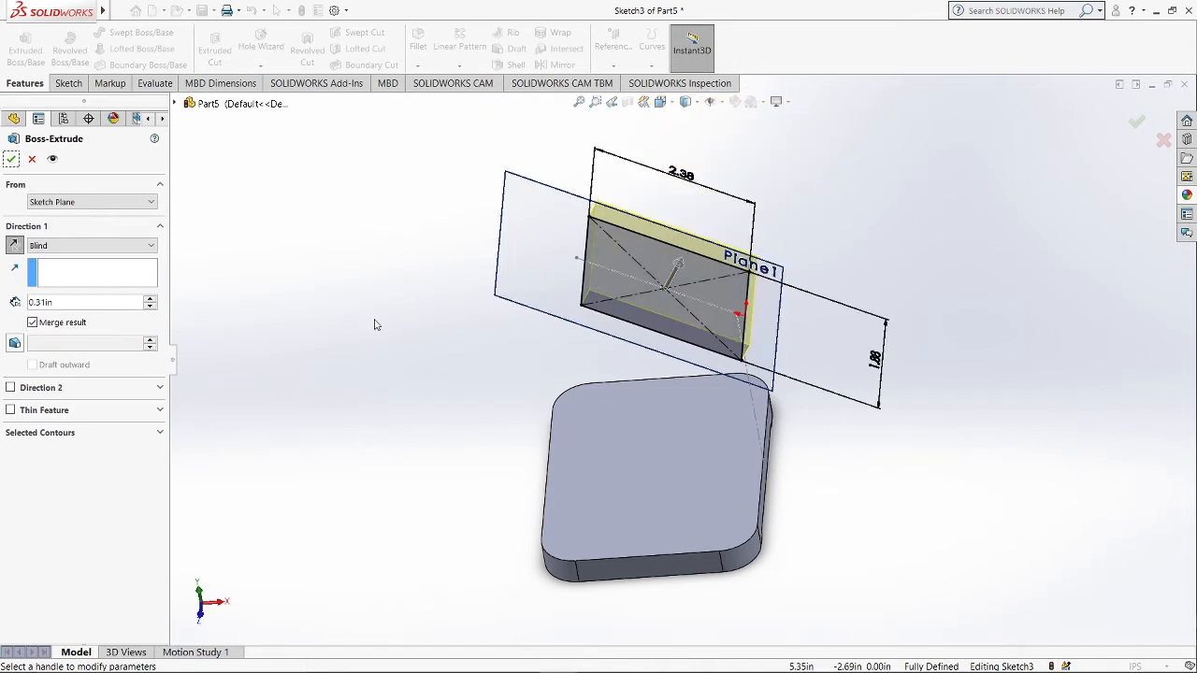
key("Return")
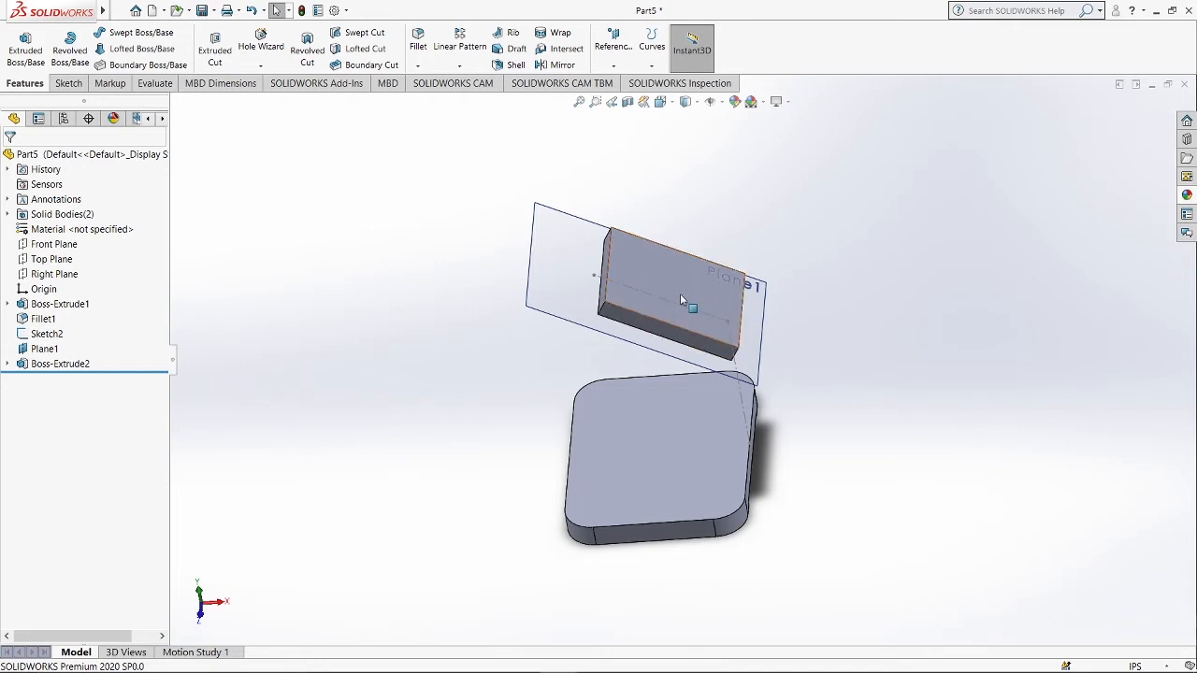
Fillet the four vertical edges of the angled block with a 0.31 in radius.
left_click(418, 42)
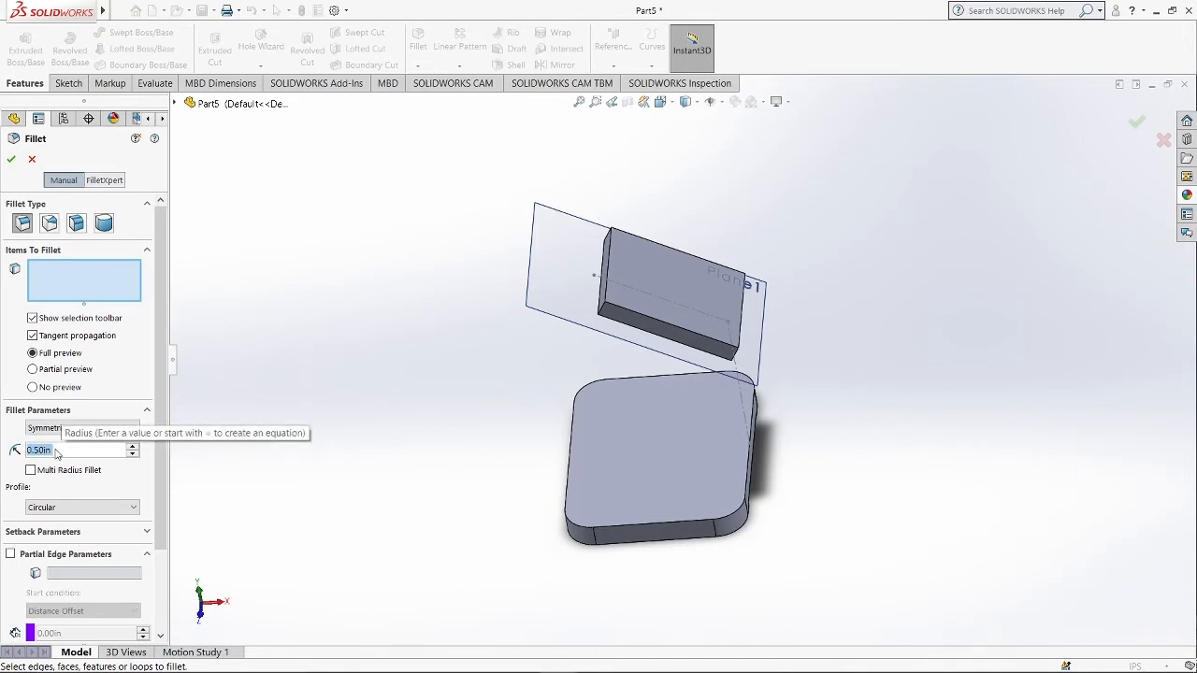
type("0.31")
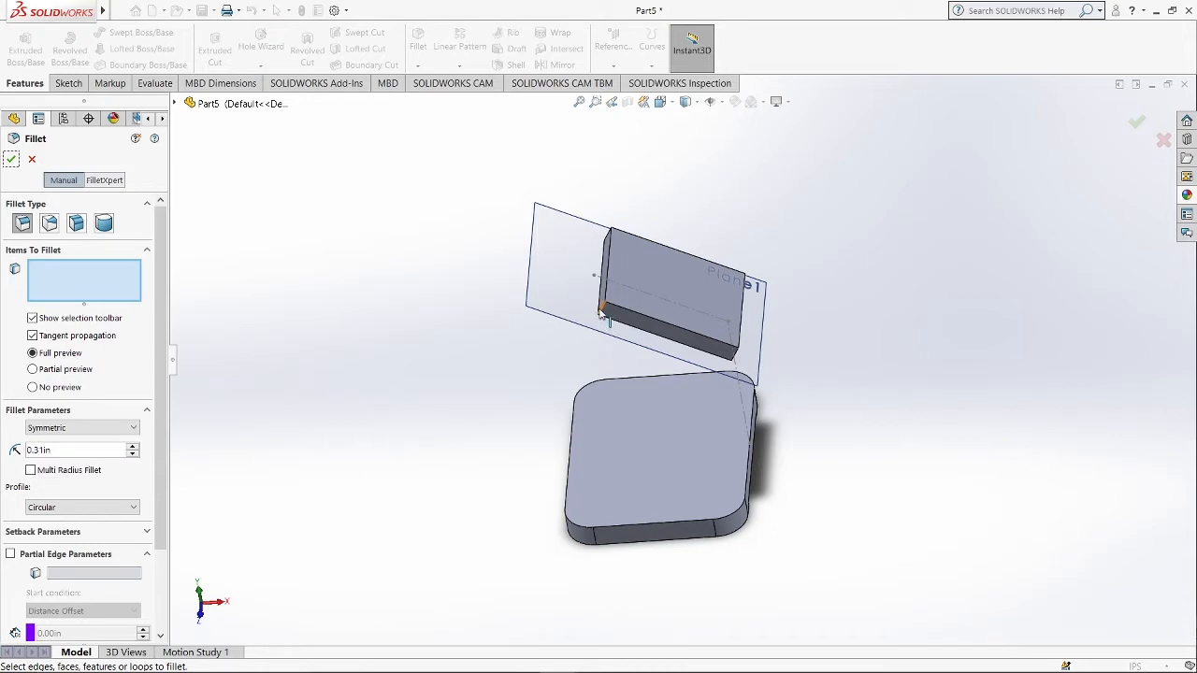
left_click(604, 313)
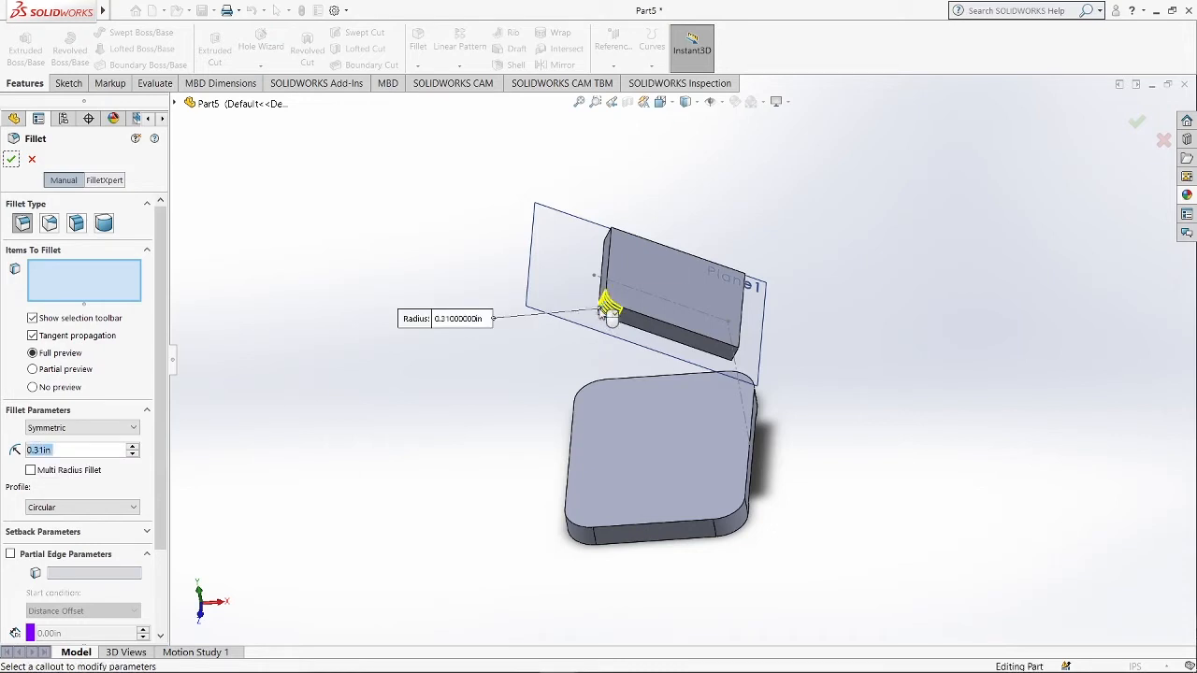
left_click(737, 356)
left_click(608, 235)
middle_click_drag(617, 245, 537, 245)
left_click(697, 288)
middle_click_drag(698, 288, 722, 286)
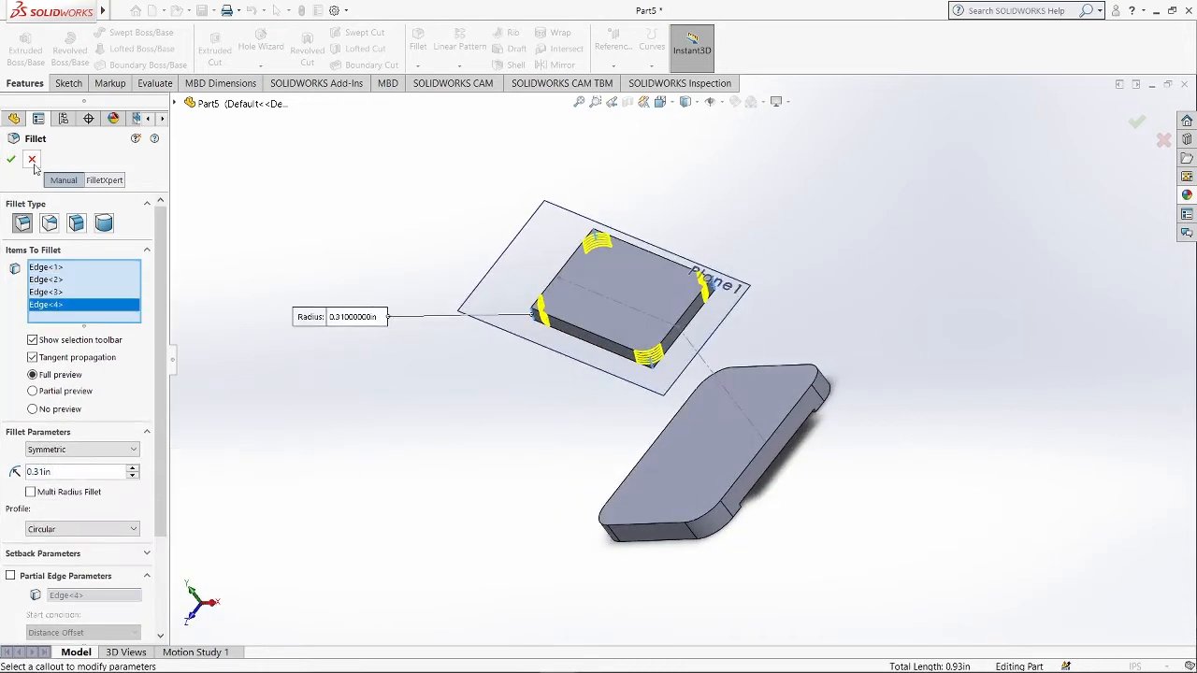
left_click(11, 160)
Hide the angled block body.
middle_click_drag(912, 449, 801, 404)
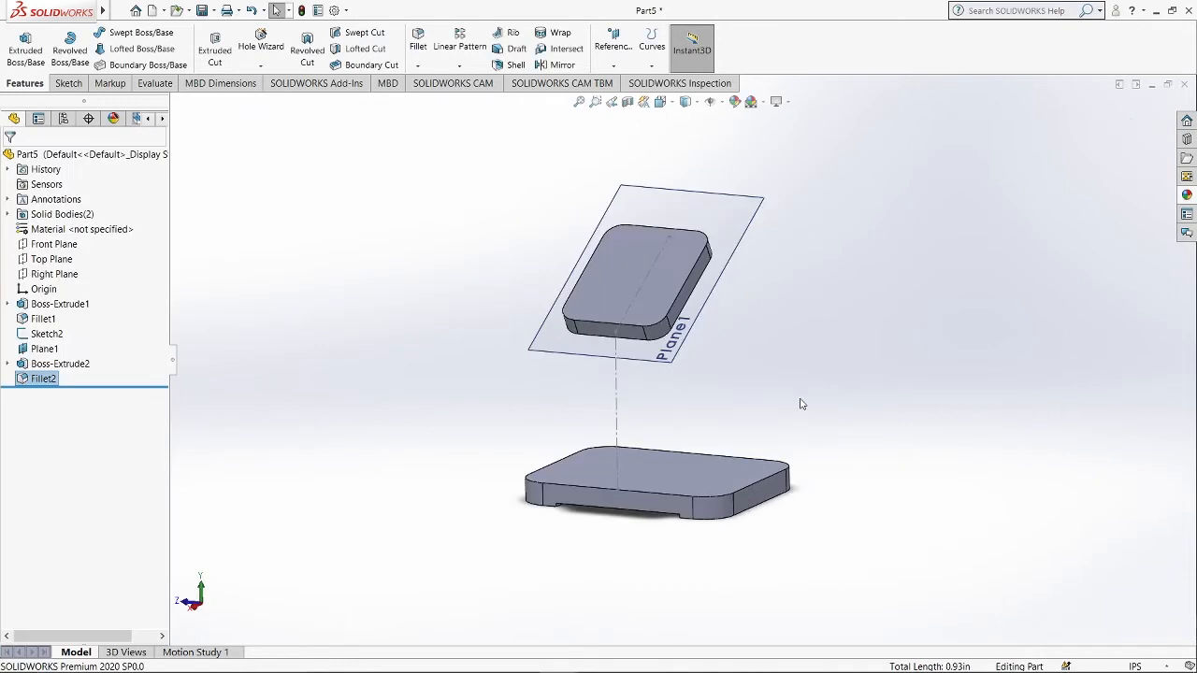
left_click(702, 316)
right_click(53, 348)
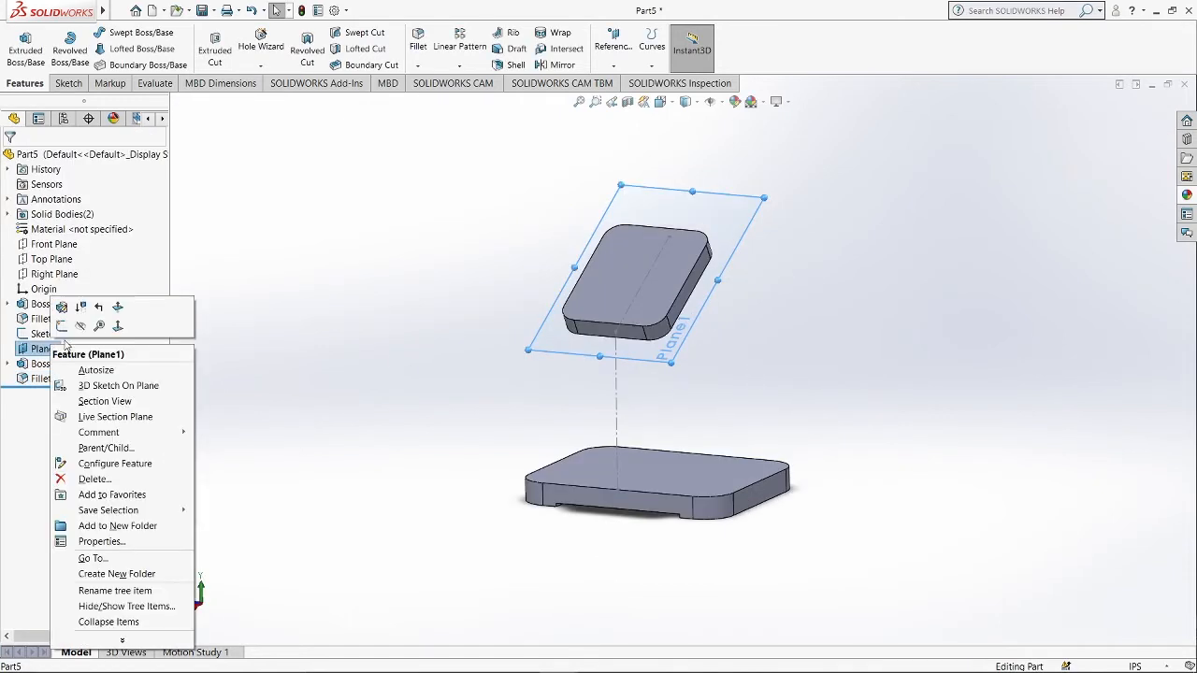
key("Escape")
left_click(618, 285)
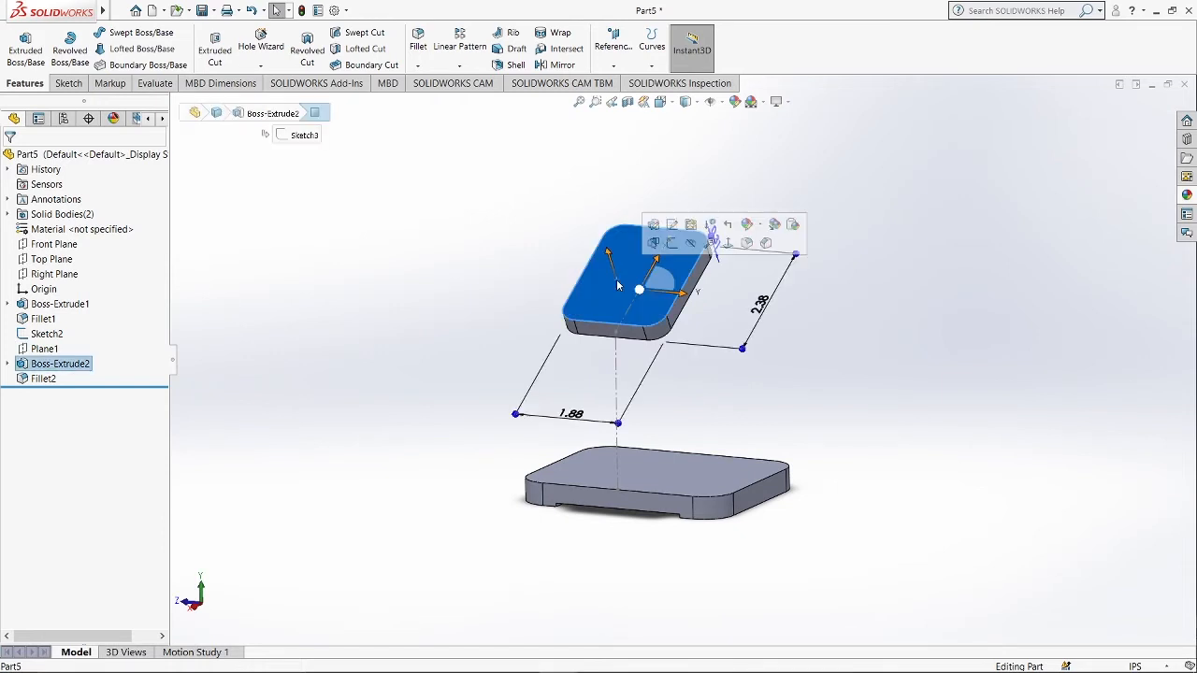
right_click(69, 364)
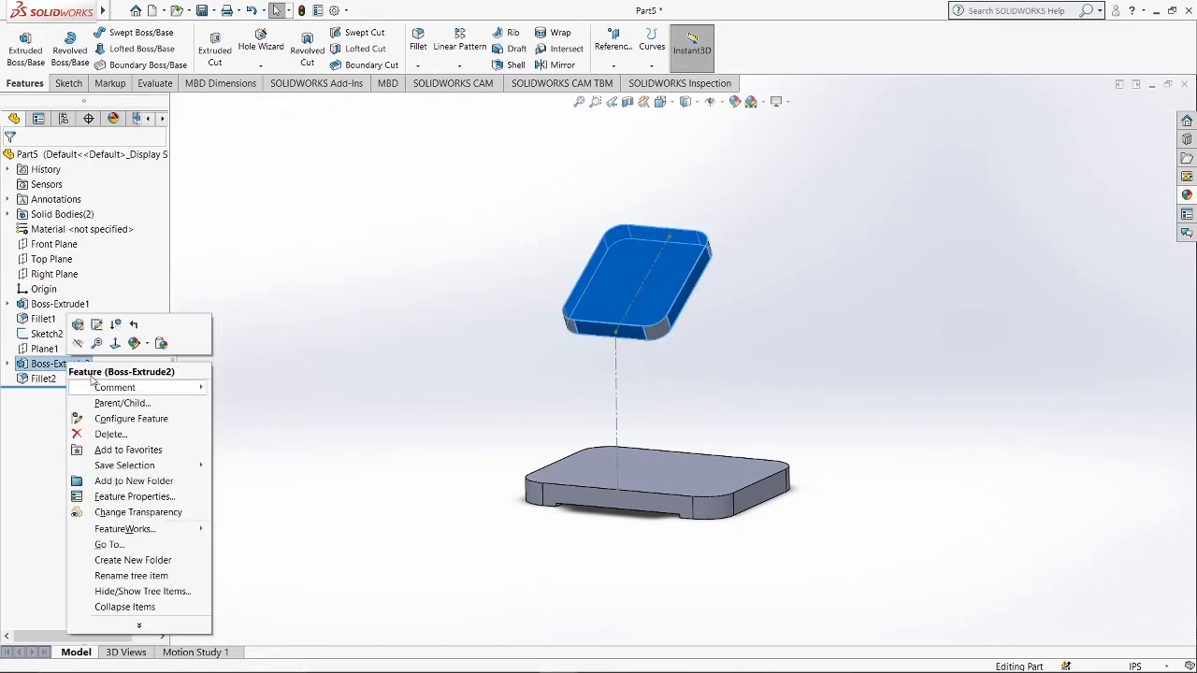
left_click(79, 344)
Start a sketch on the base plate's top face and draw a center rectangle at the origin about 0.42 in wide spanning the plate's length.
middle_click_drag(652, 466, 658, 478)
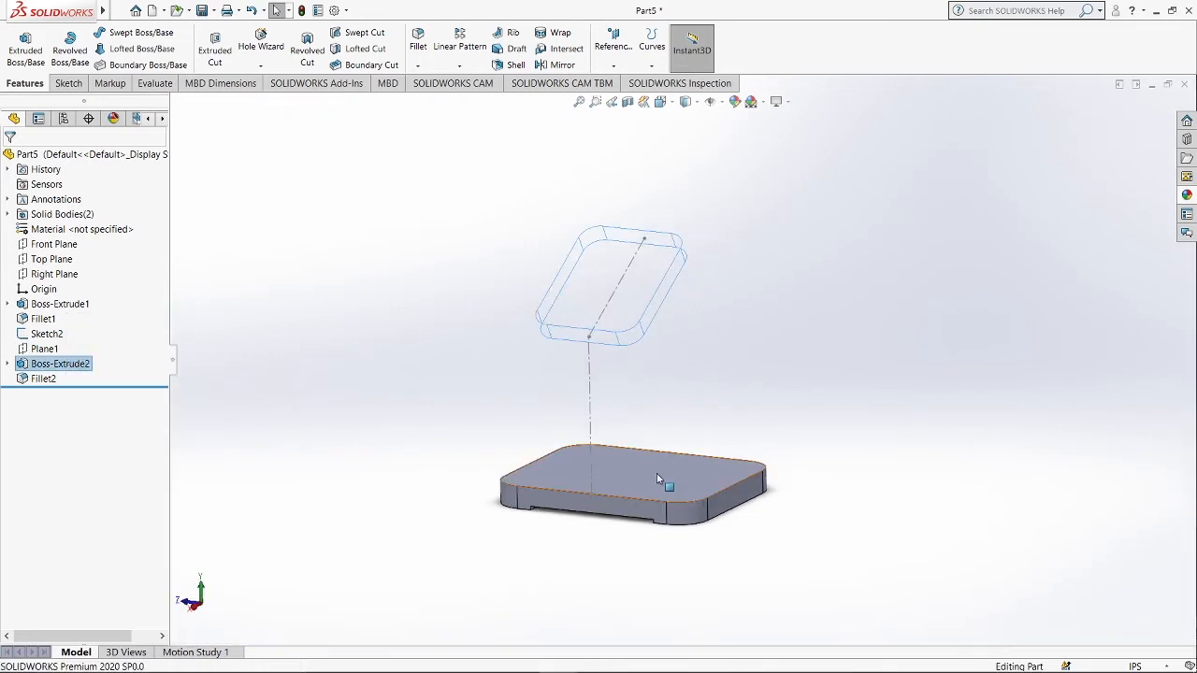
left_click(657, 479)
left_click(714, 438)
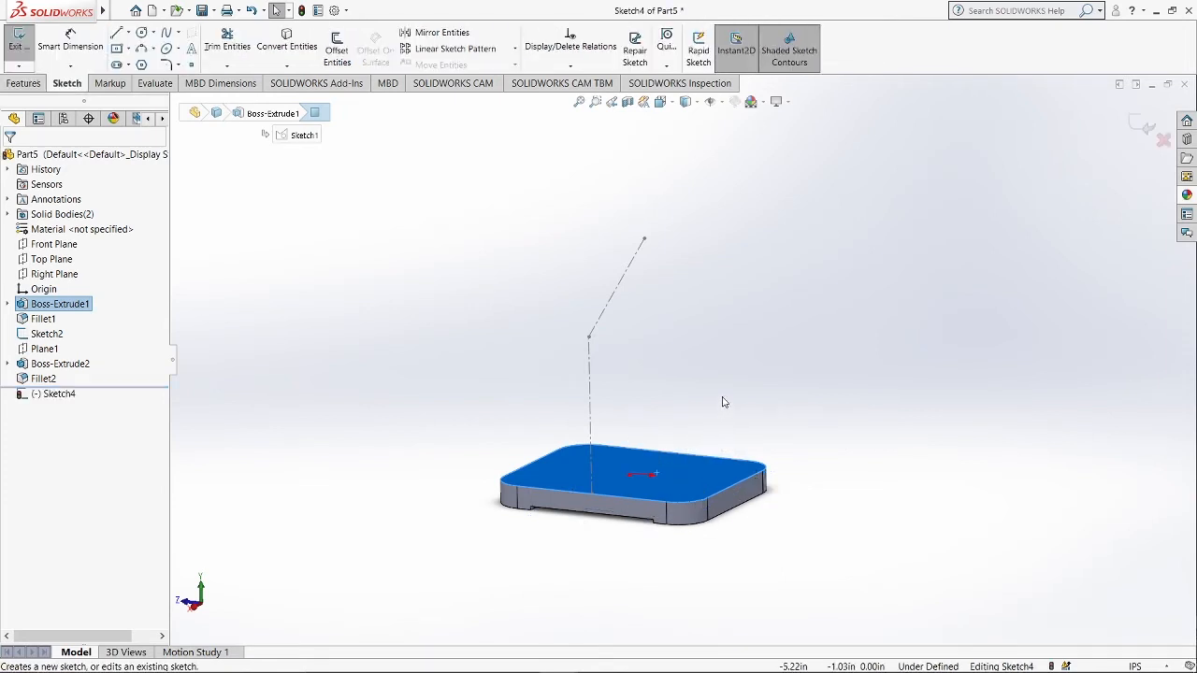
key("ctrl+8")
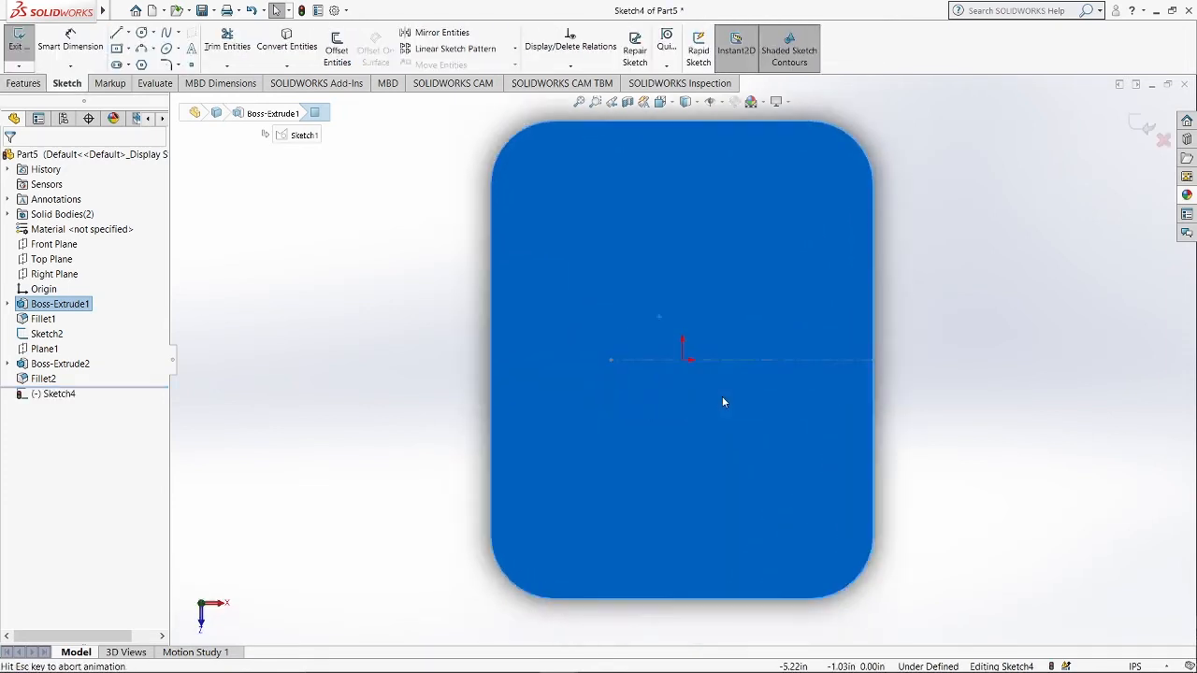
left_click(128, 48)
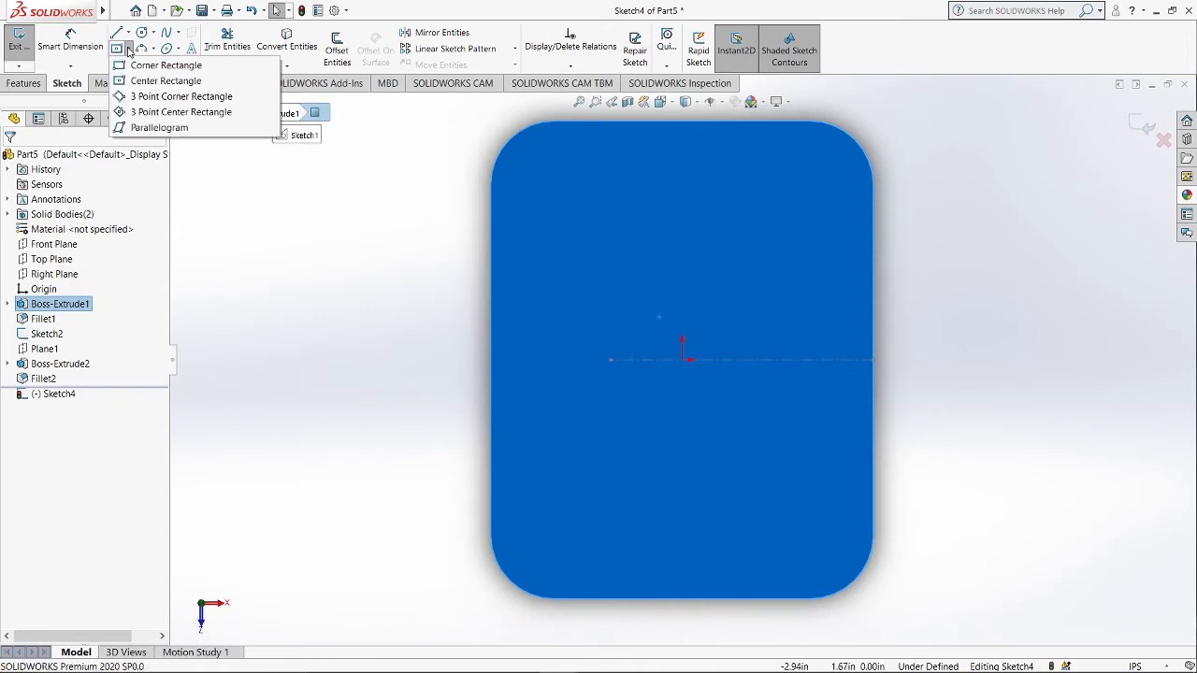
left_click(154, 82)
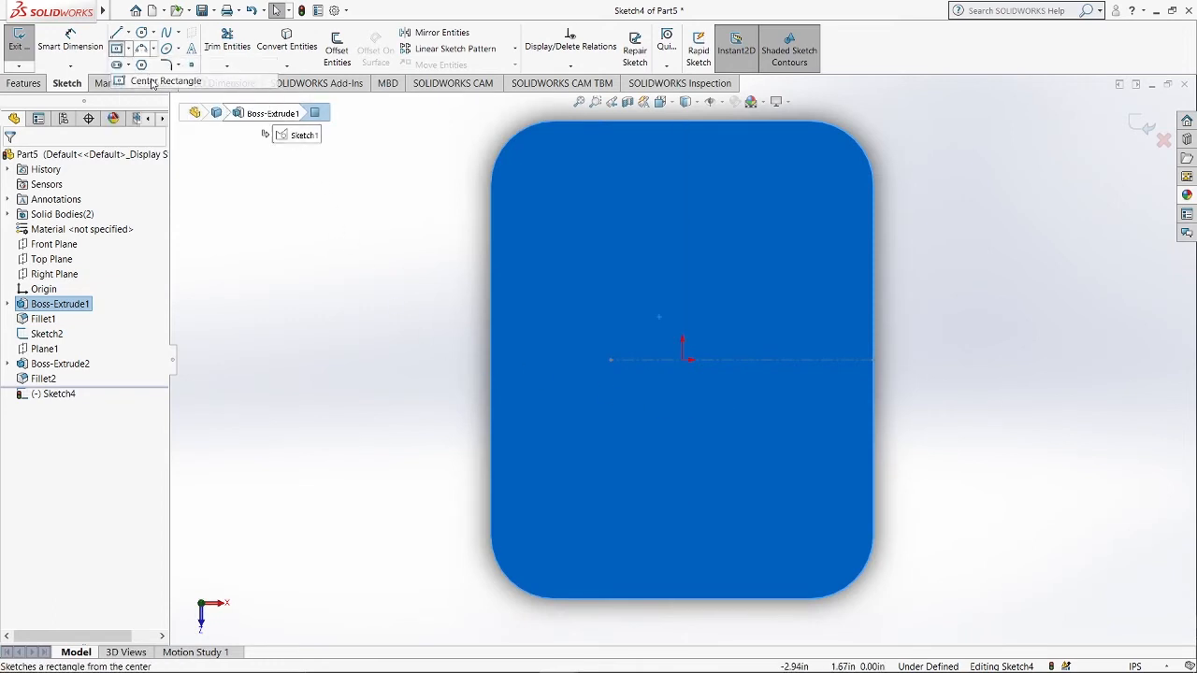
left_click(683, 360)
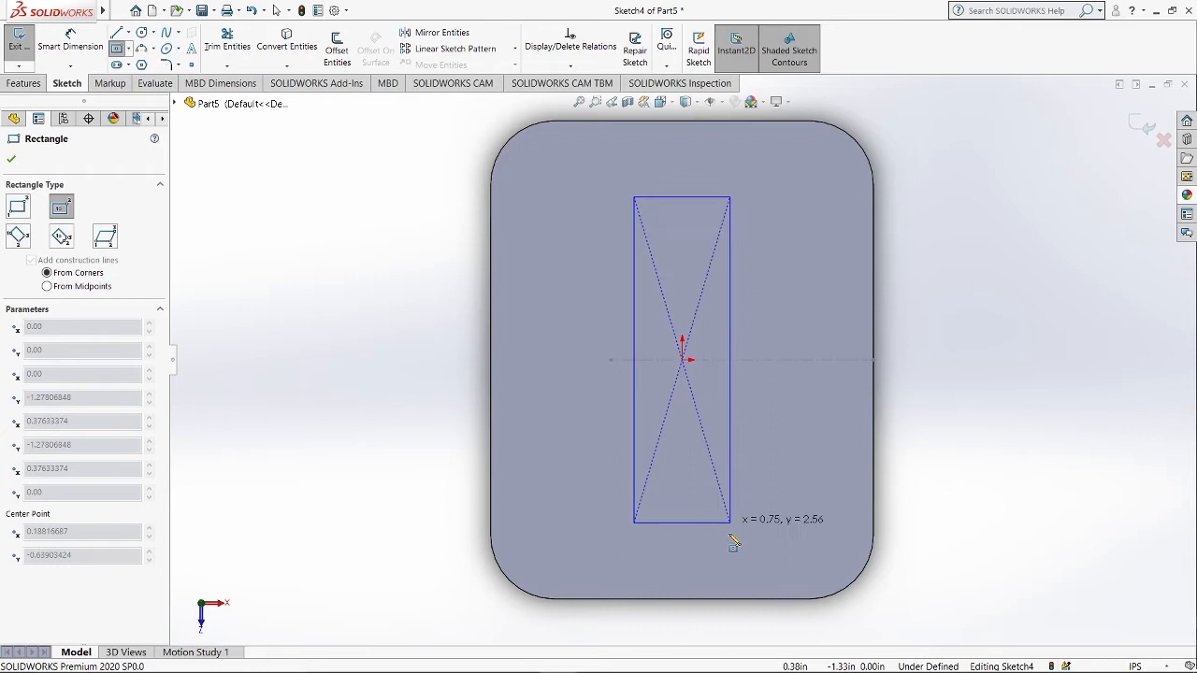
left_click(709, 599)
key("Escape")
Draw a corner rectangle from the plate's right edge to the center rectangle's side.
left_click(128, 48)
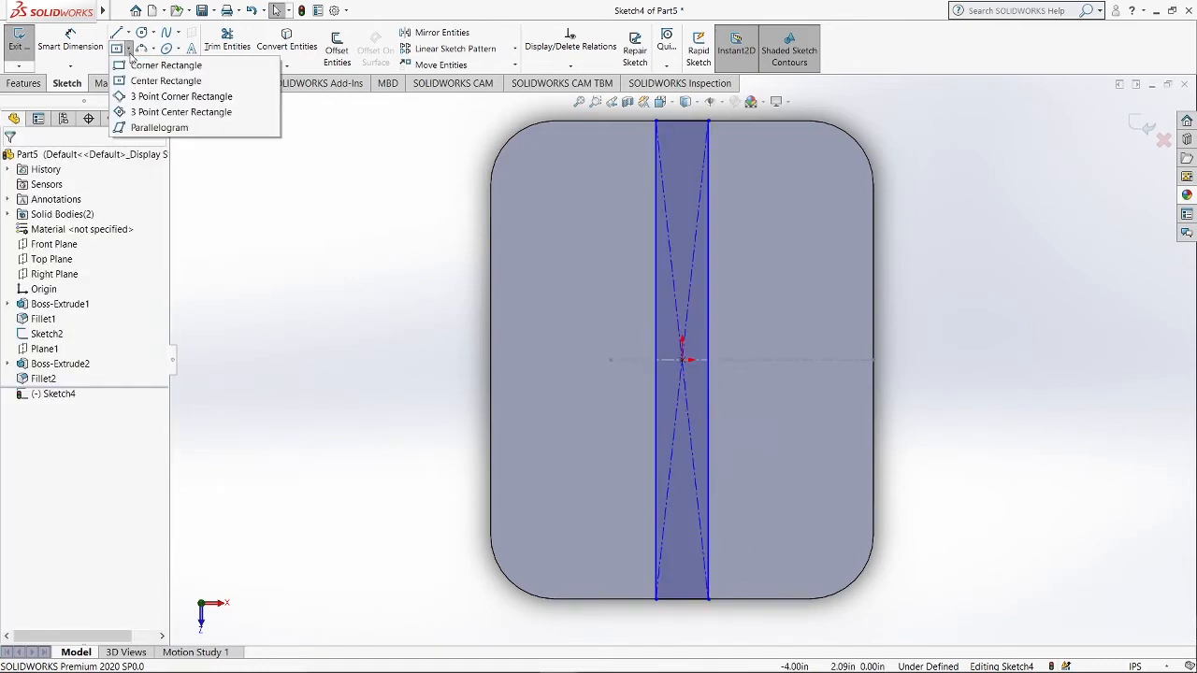
left_click(142, 66)
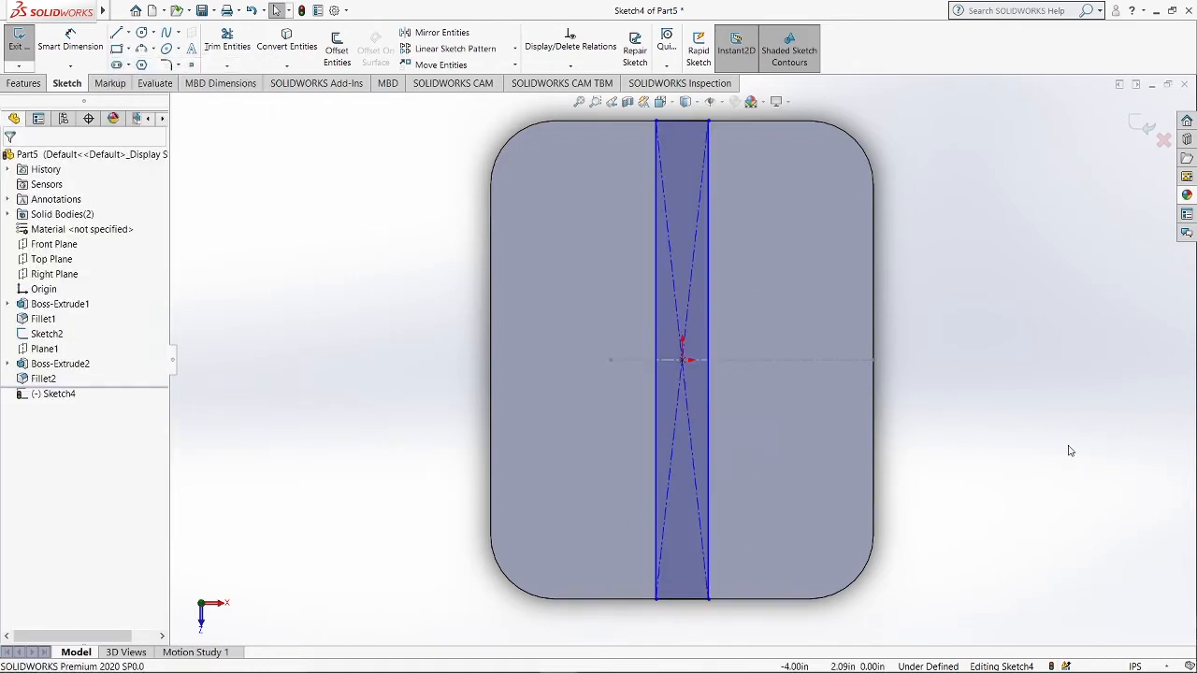
left_click(874, 315)
left_click(709, 399)
key("Escape")
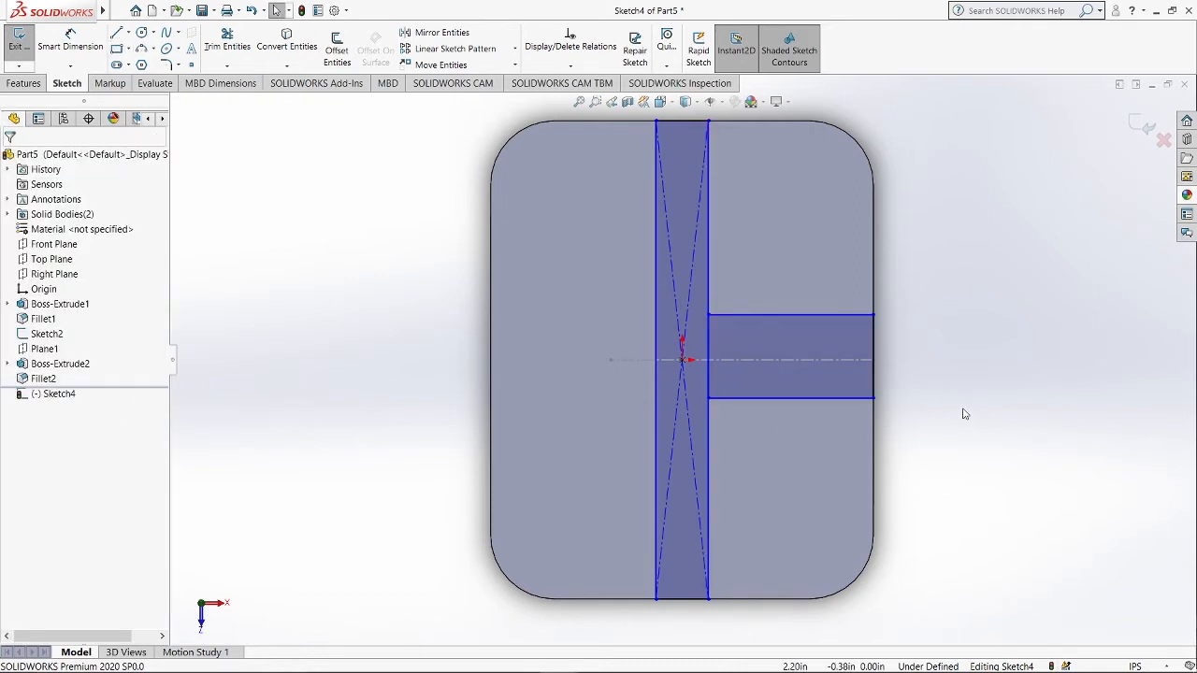
Make the new rectangle's end edge equal to the center rectangle's short edge.
left_click(873, 360)
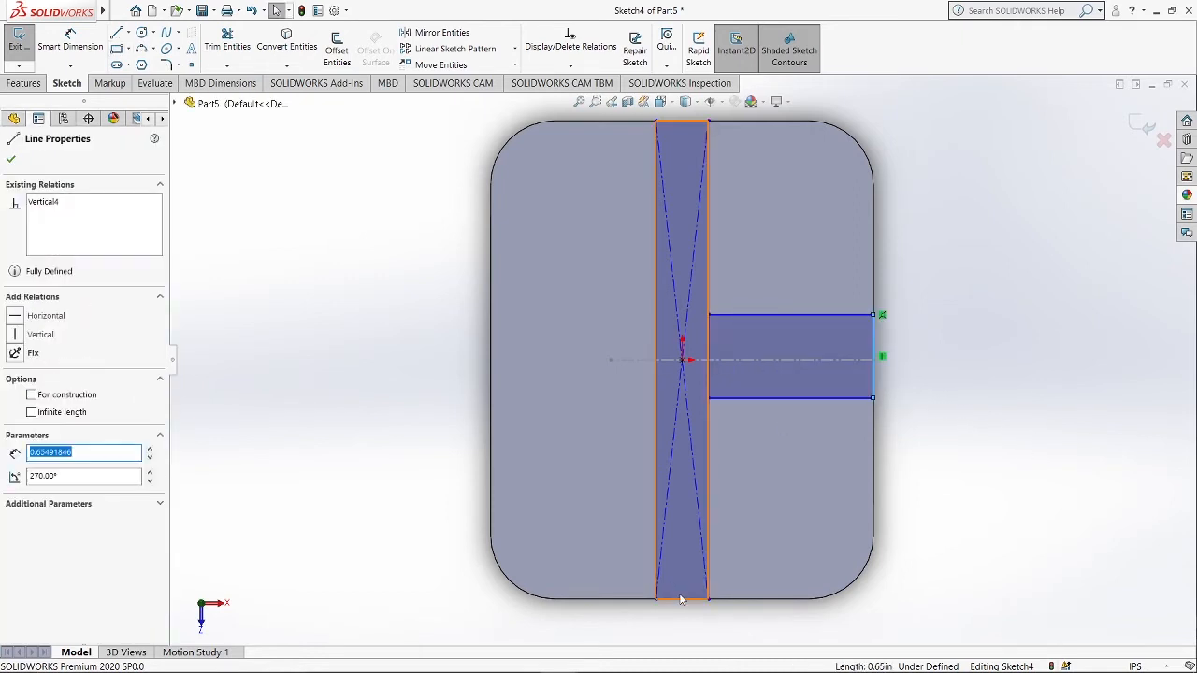
left_click(681, 600, "ctrl")
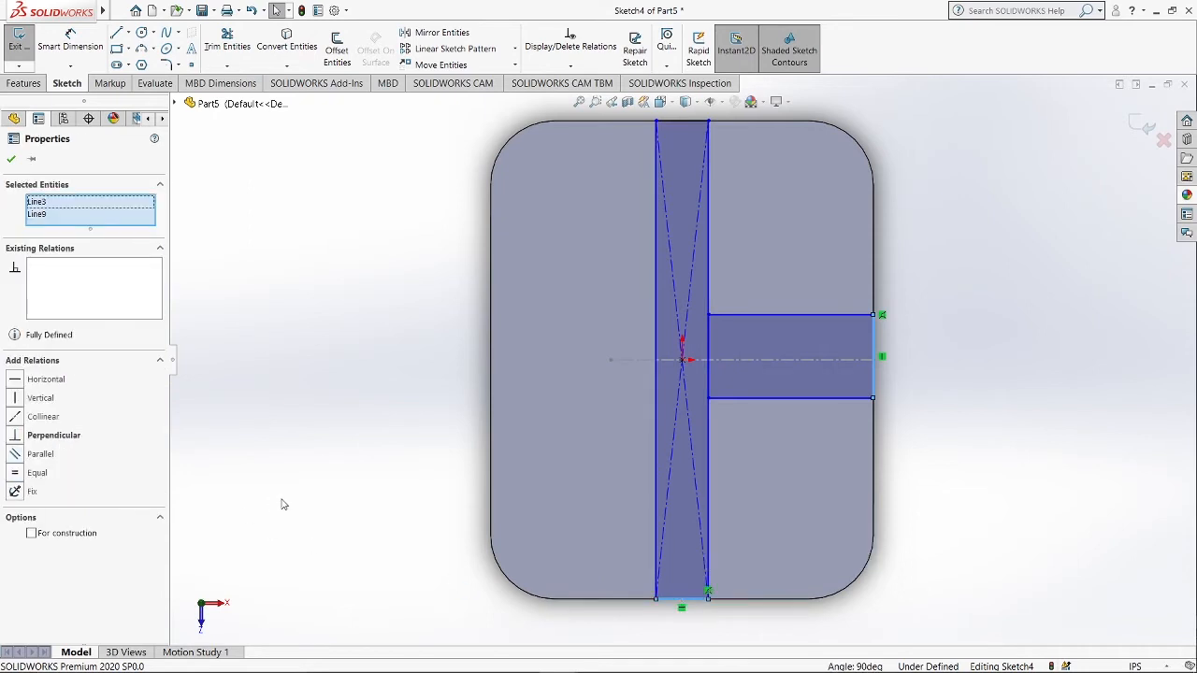
left_click(17, 473)
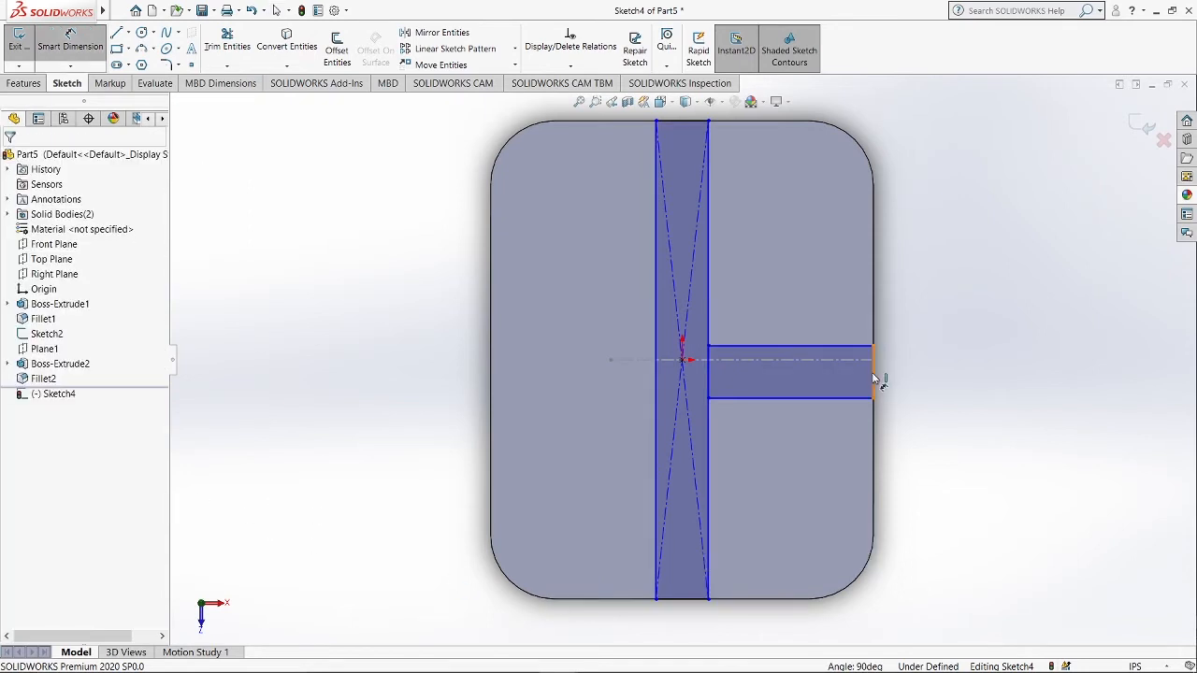
Dimension the new rectangle's end edge to 0.31 in.
left_click(872, 375)
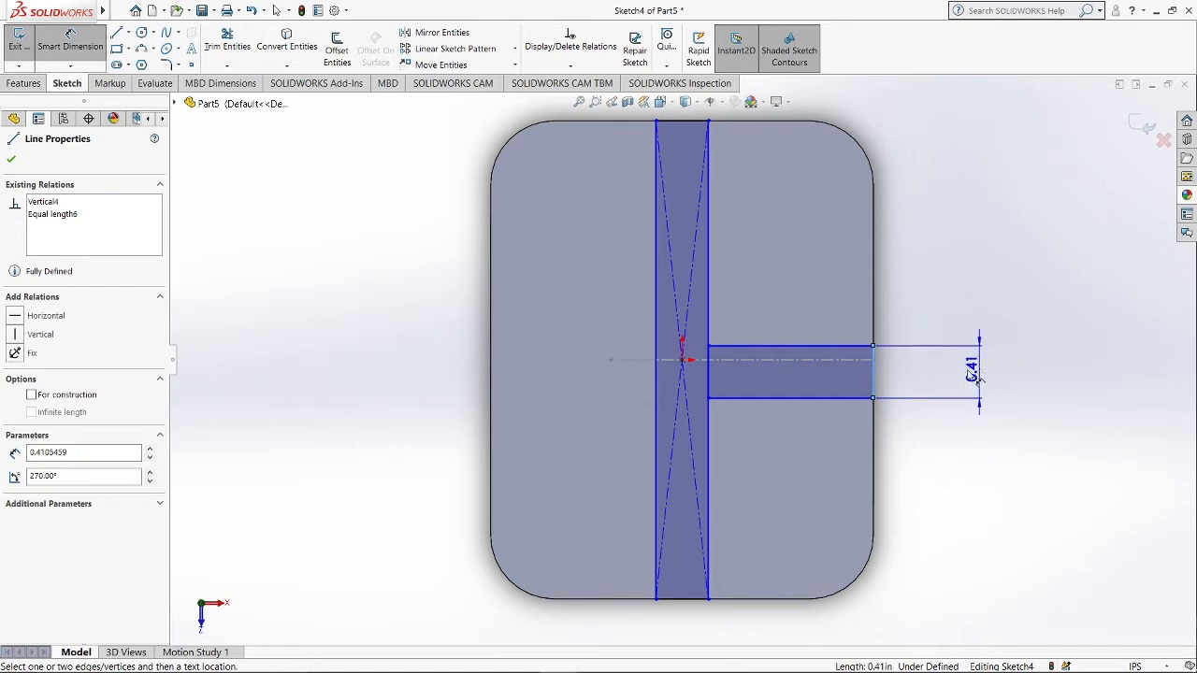
left_click(978, 376)
type("0.")
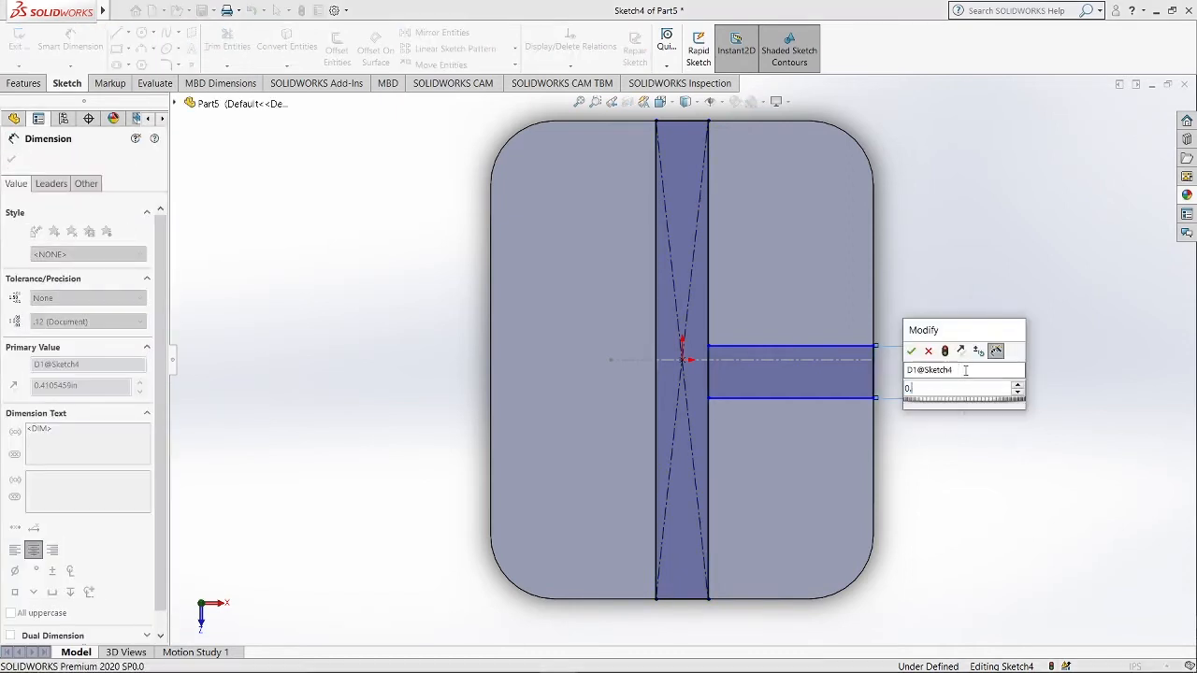
type("31")
key("Return")
key("Escape")
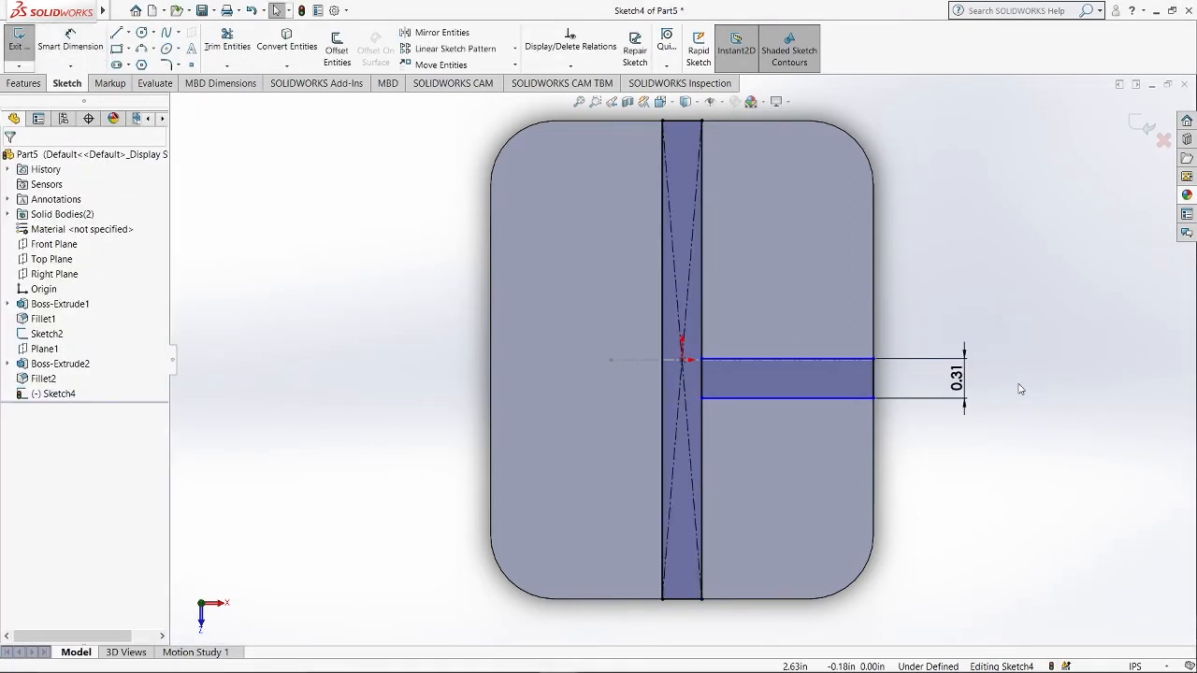
Make the midpoint of the new rectangle's end edge horizontal with the origin.
right_click(874, 378)
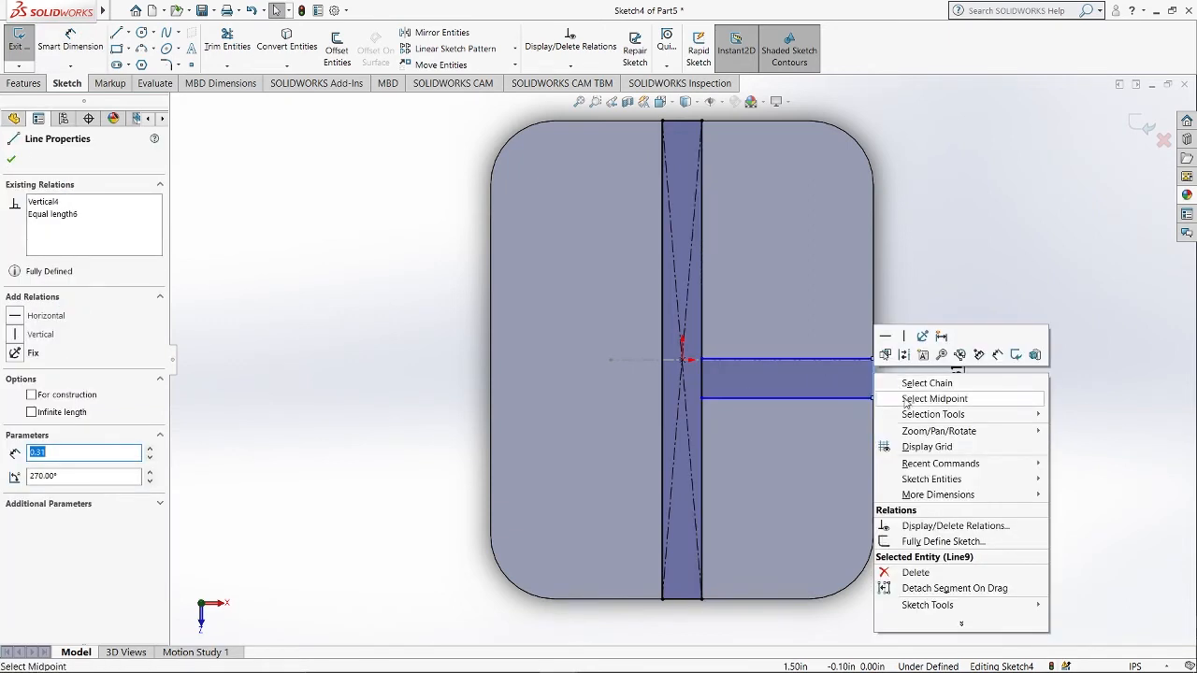
left_click(905, 400)
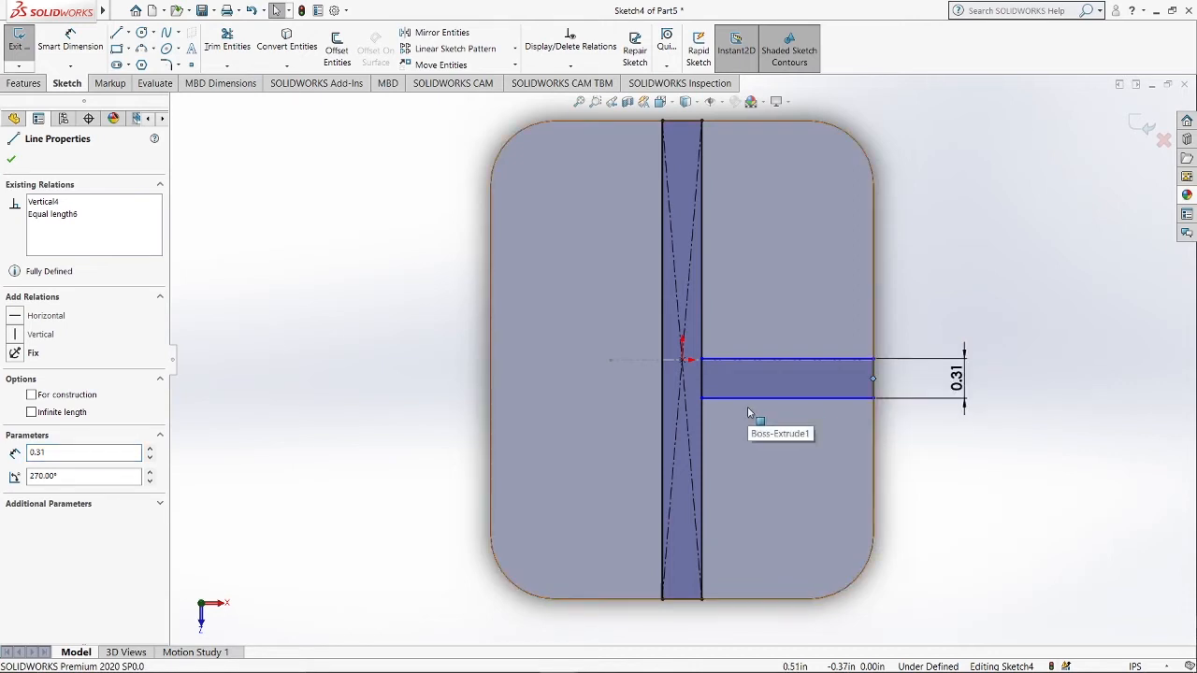
left_click(684, 362, "ctrl")
left_click(42, 378)
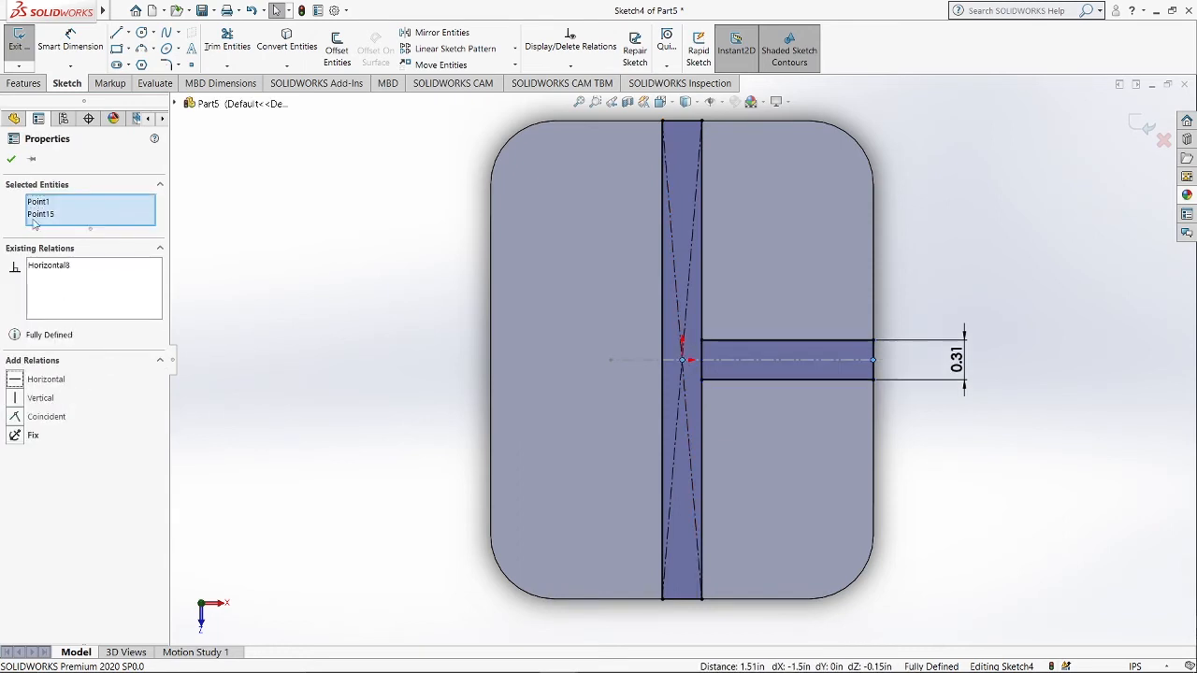
left_click(11, 159)
Exit the sketch and show the angled block body again.
left_click(1142, 126)
mouse_move(1015, 267)
middle_mouse_down()
mouse_move(914, 511)
mouse_move(868, 451)
middle_mouse_up()
scroll(914, 510, "up", 3)
scroll(868, 452, "up", 1)
left_click(49, 394)
left_click(78, 367)
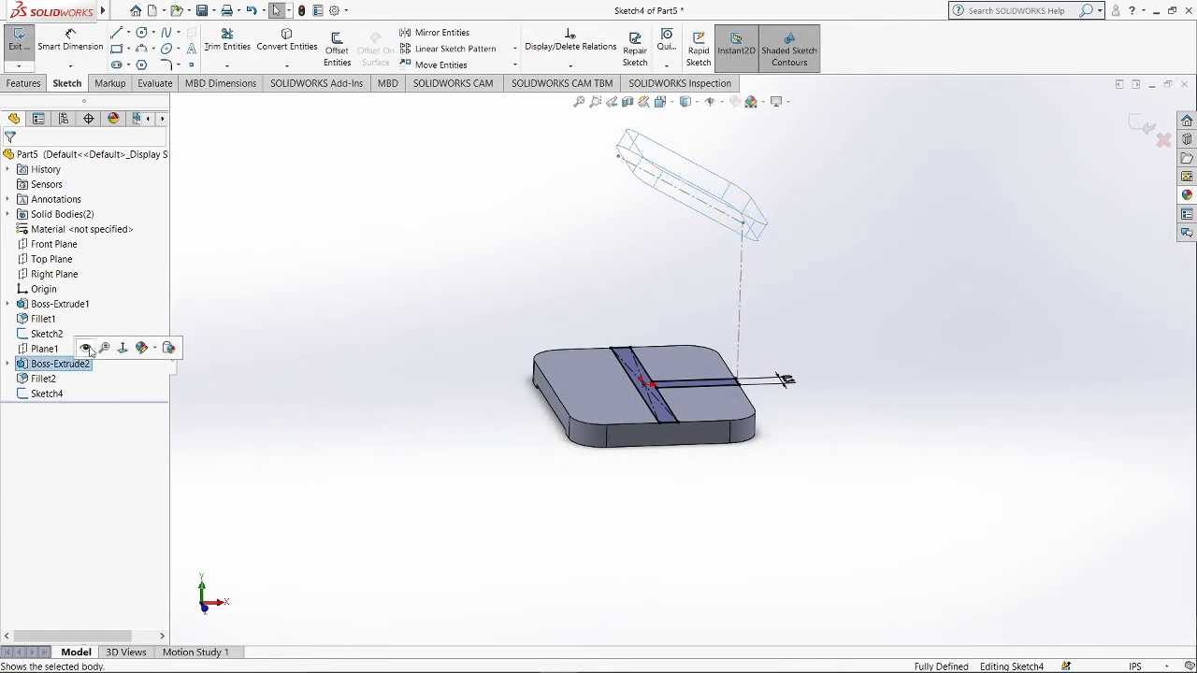
left_click(90, 345)
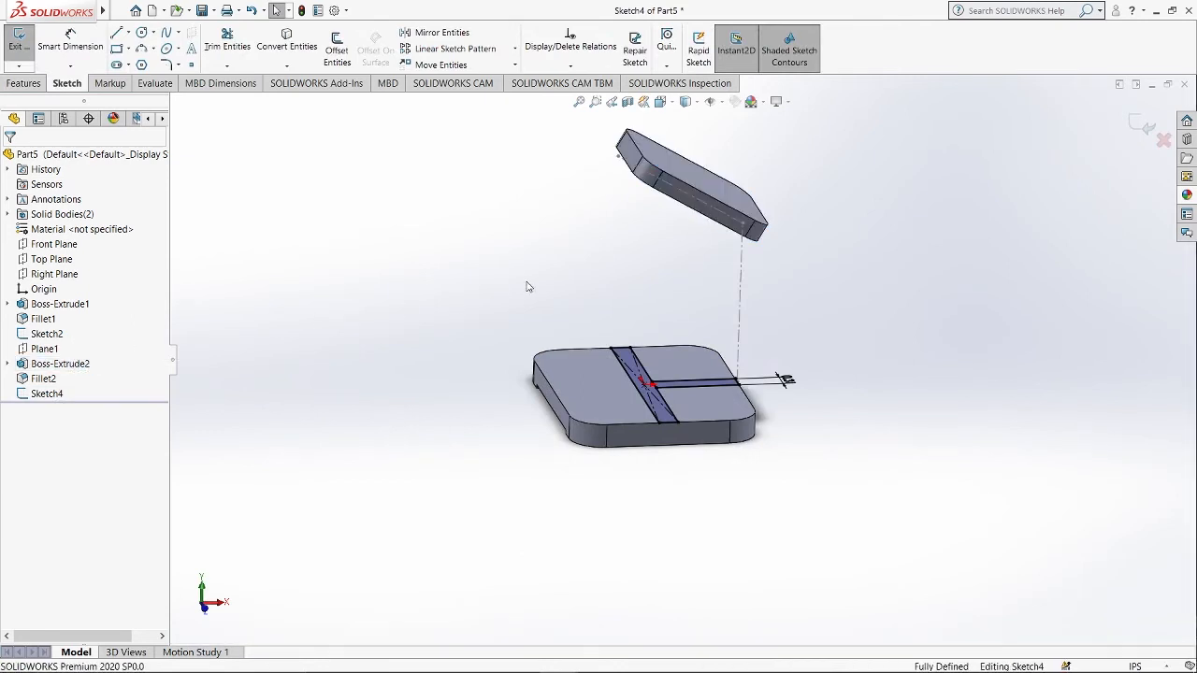
Extrude both rib regions of the sketch Up To Surface, ending at the angled block's underside face.
left_click(26, 83)
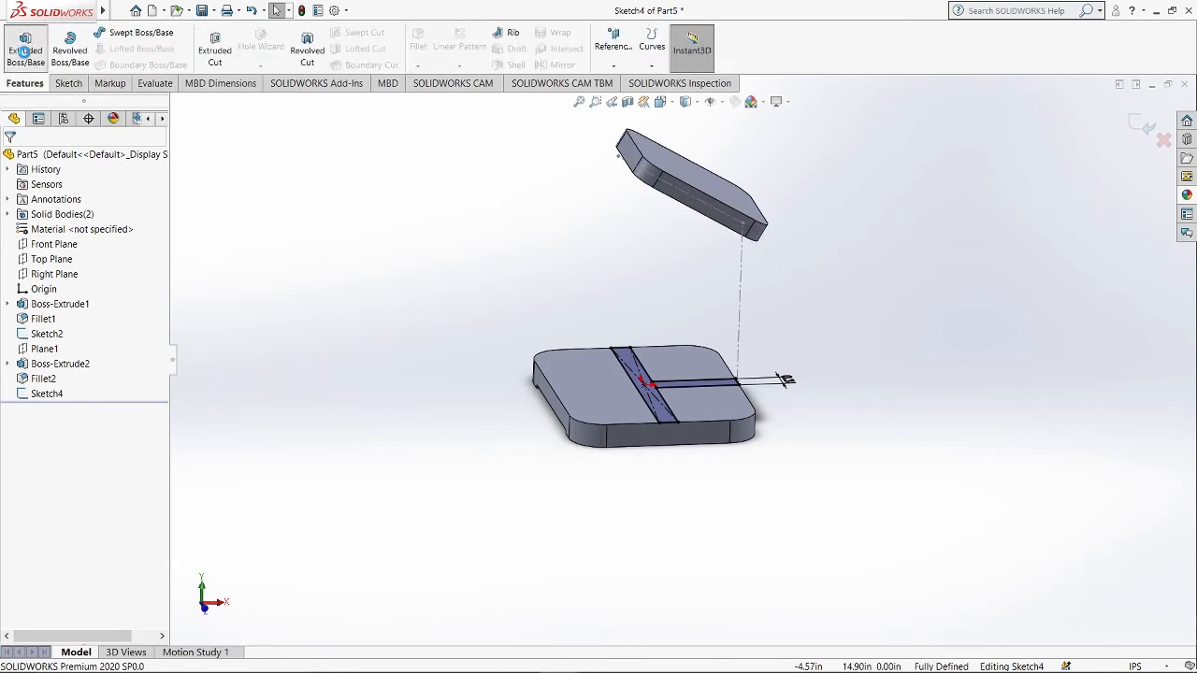
left_click(24, 51)
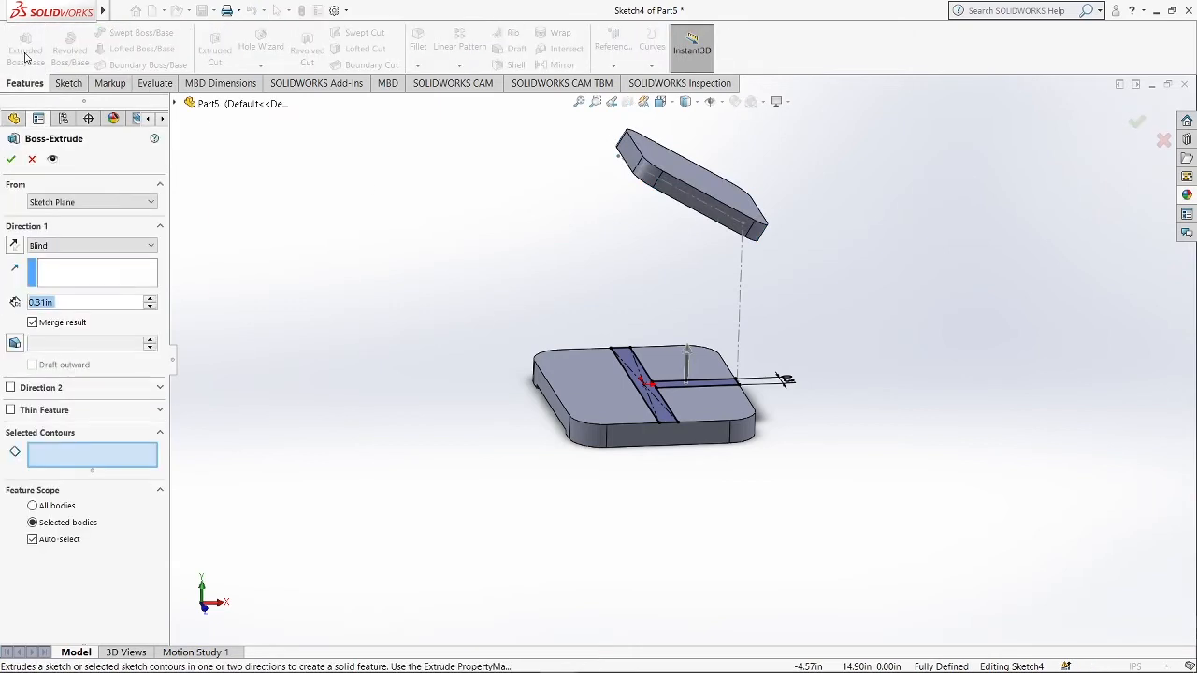
left_click(664, 415)
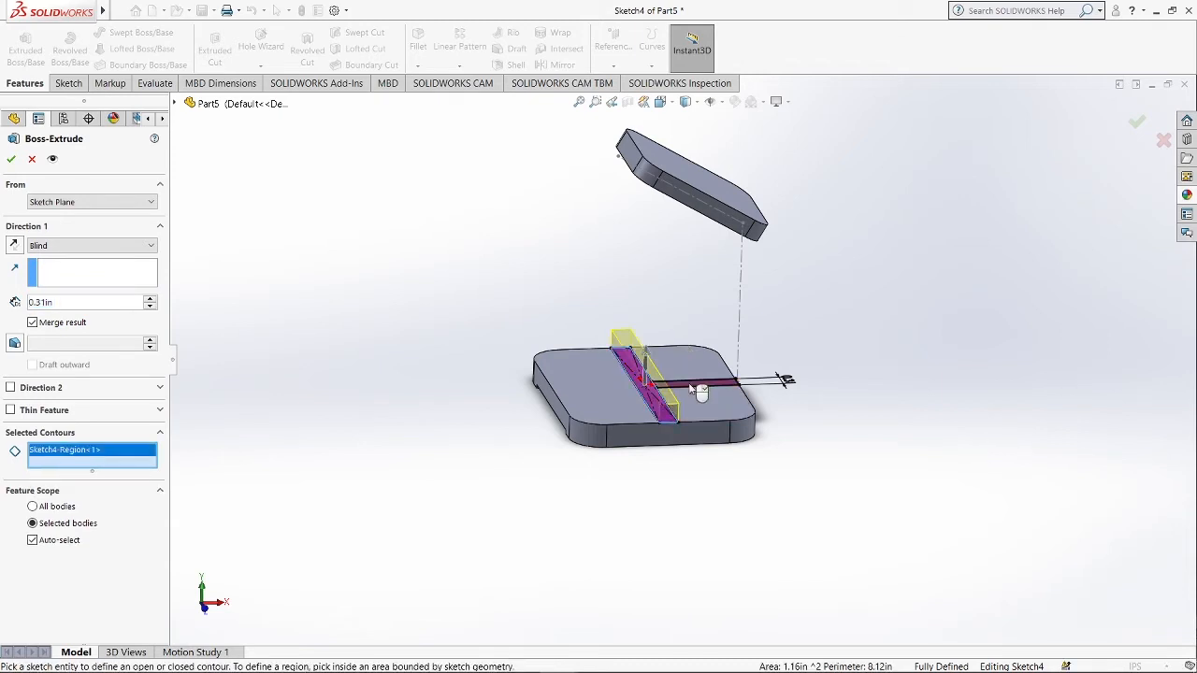
left_click(694, 391)
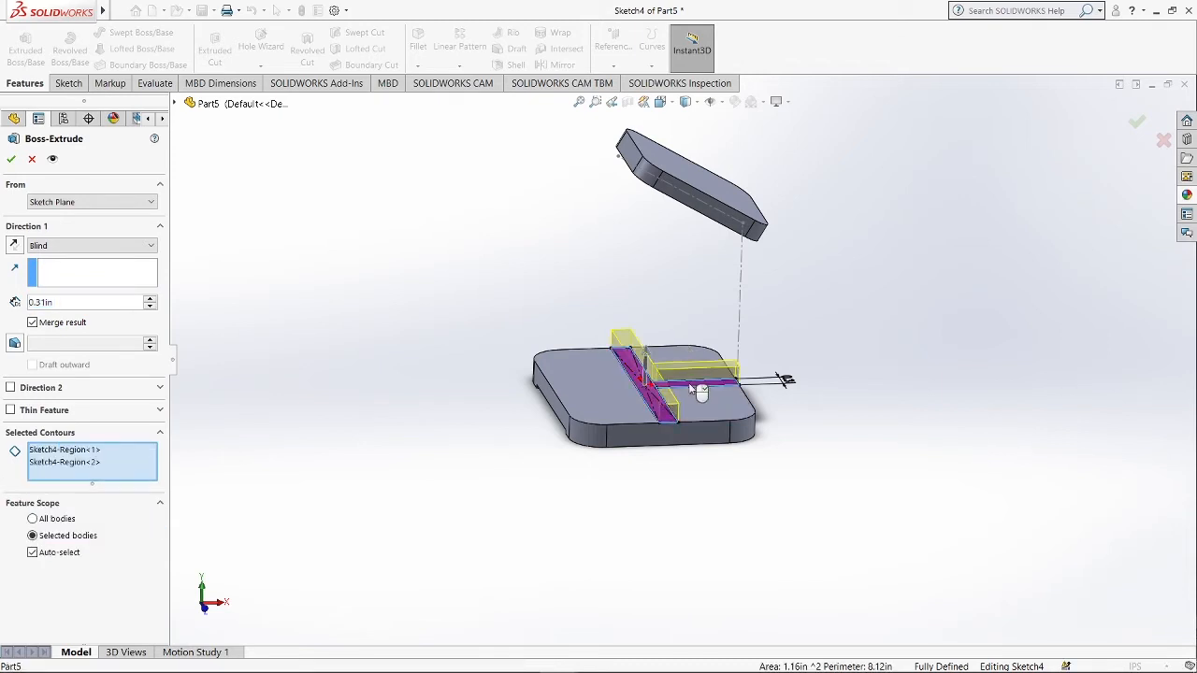
left_click(77, 246)
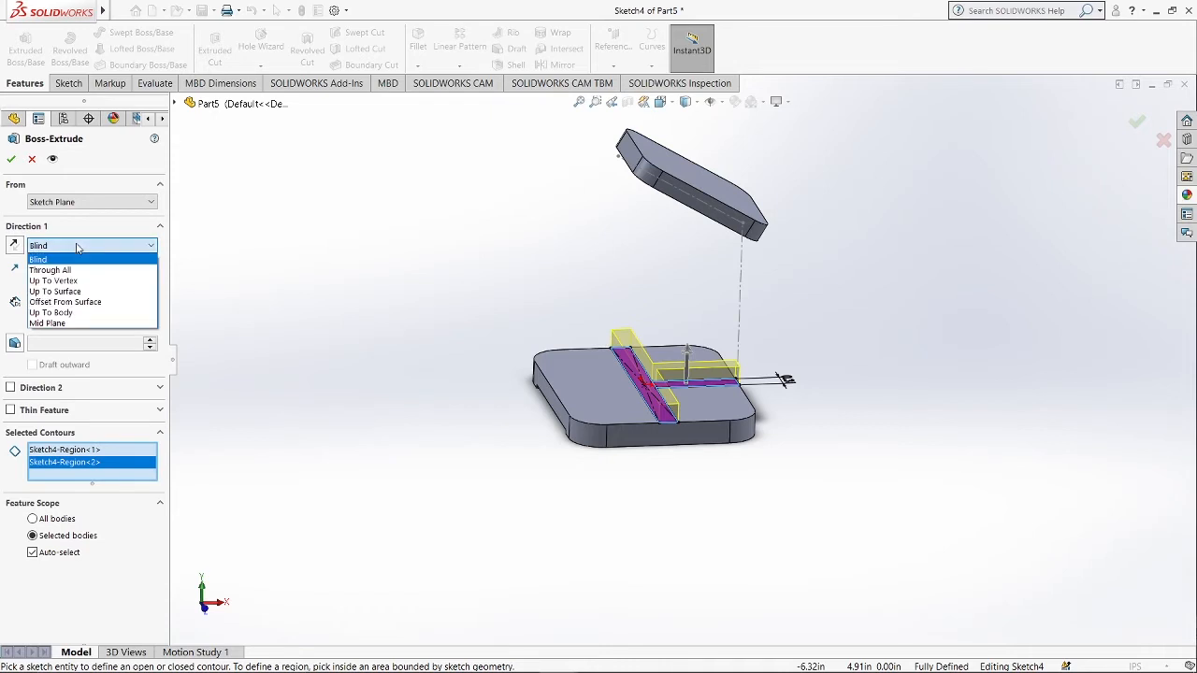
left_click(73, 291)
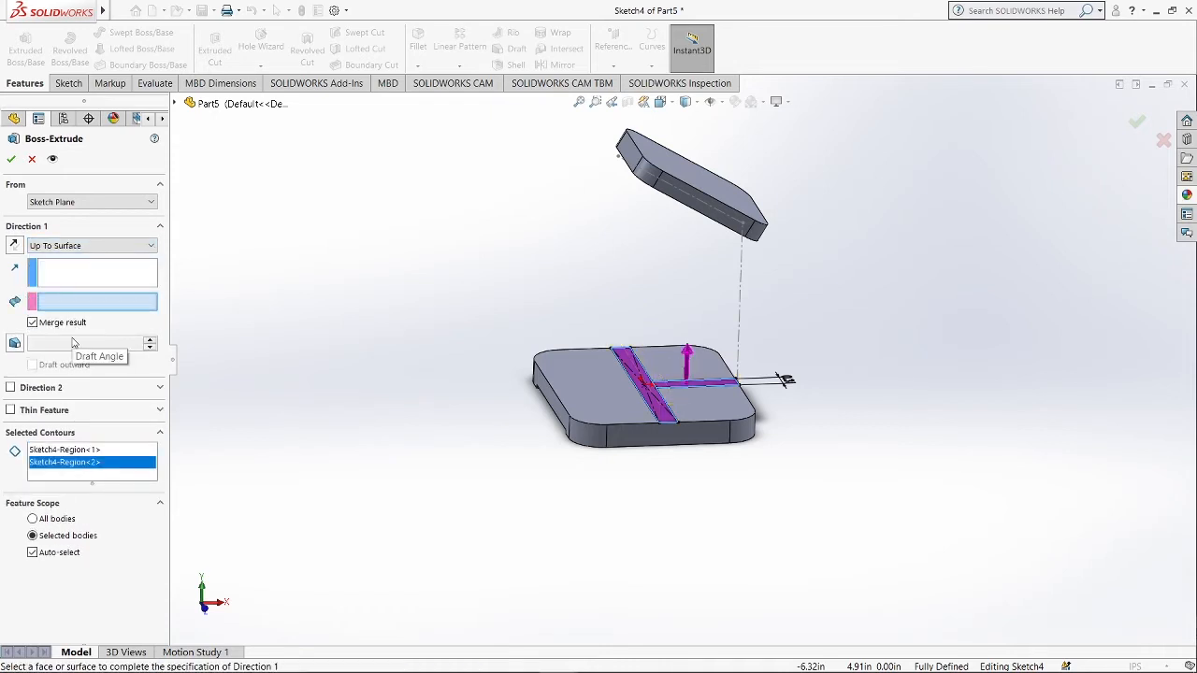
middle_click_drag(418, 323, 519, 266)
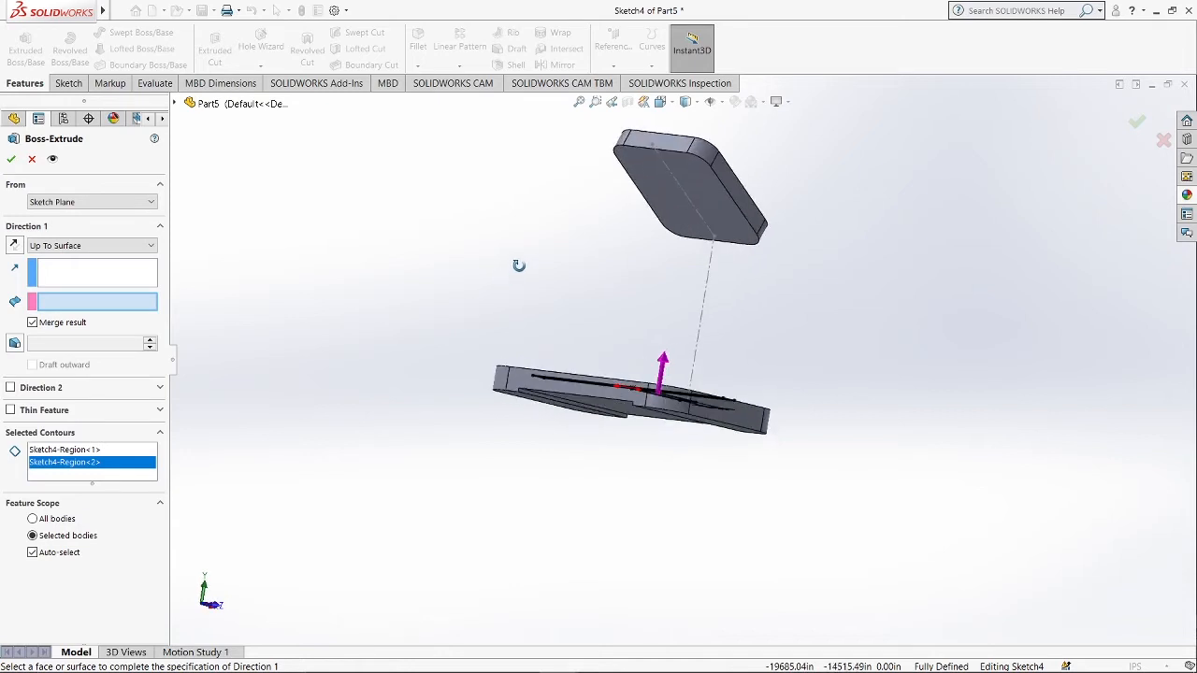
left_click(717, 208)
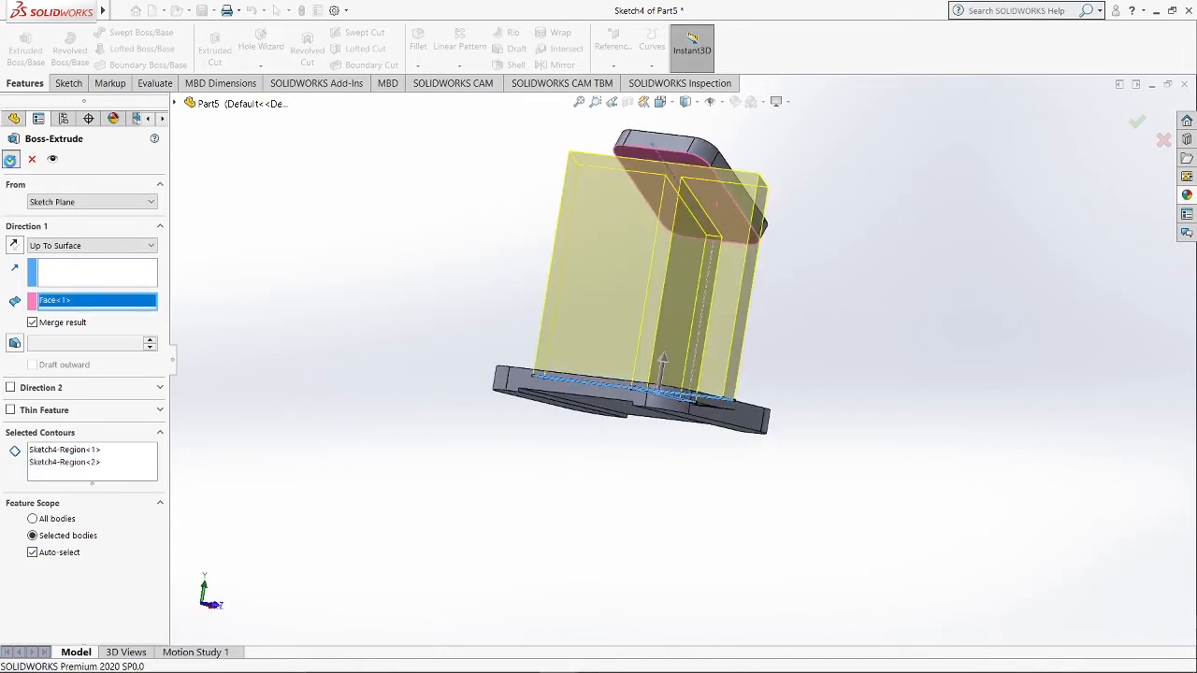
left_click(11, 159)
On one rib's outer side face, sketch a closed triangle from the block's corner down to the rib's bottom corner, then exit the sketch.
middle_click_drag(860, 342, 925, 227)
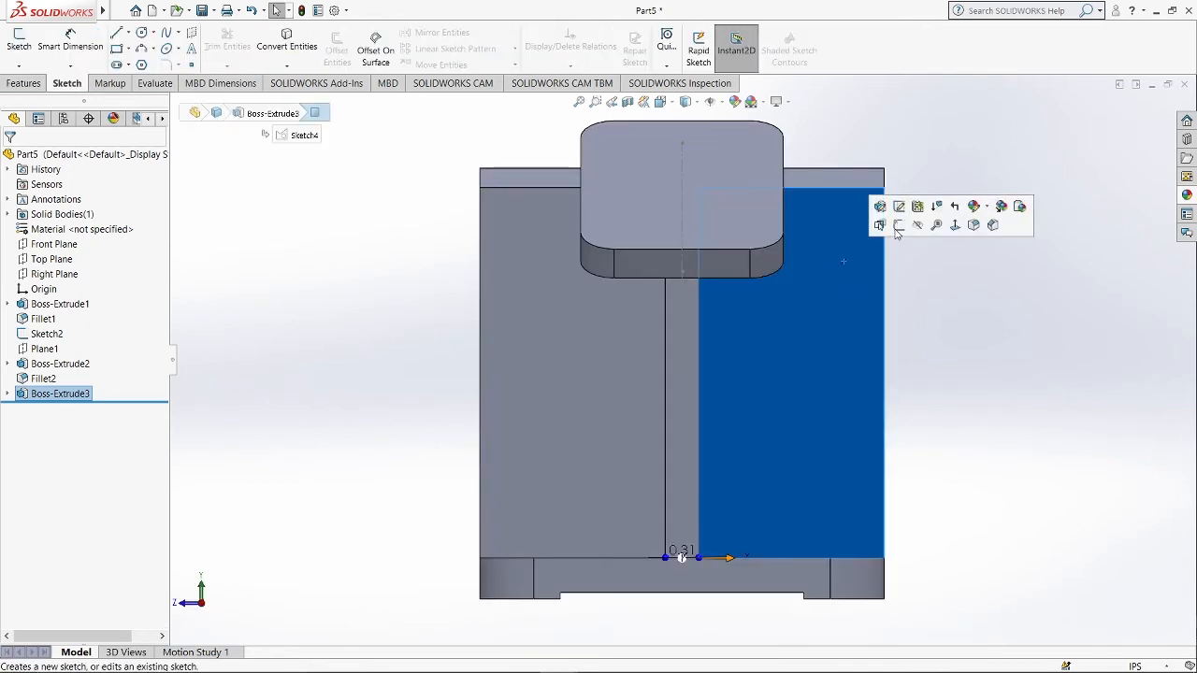
left_click(897, 231)
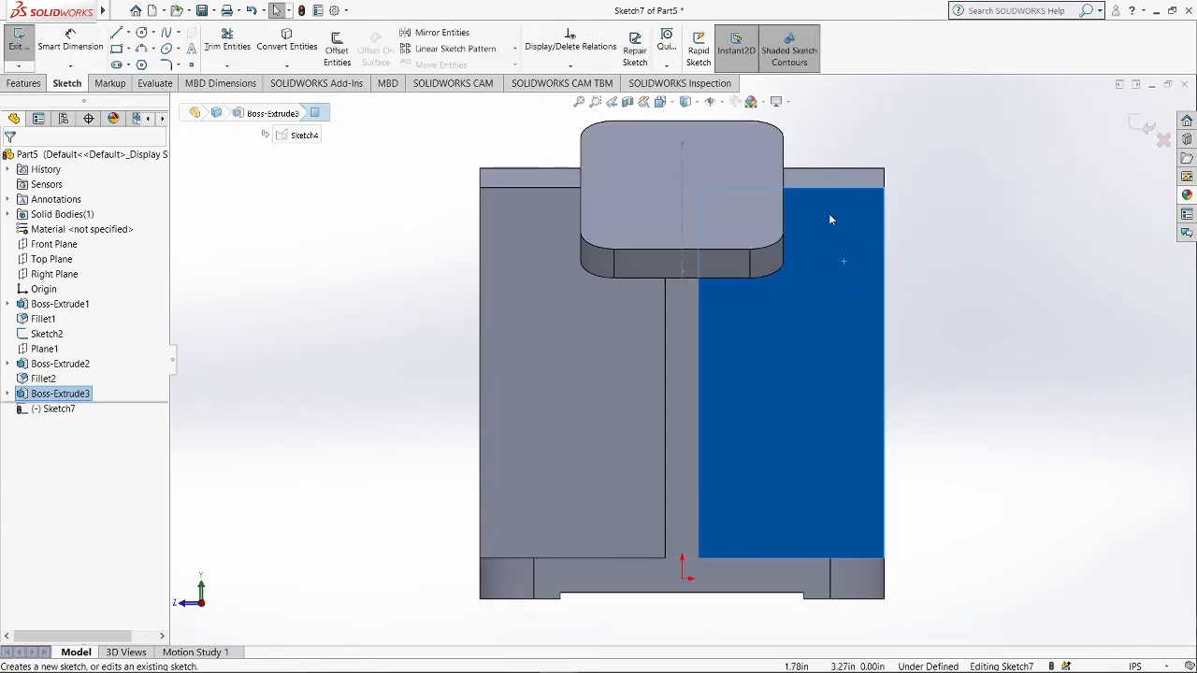
left_click(116, 33)
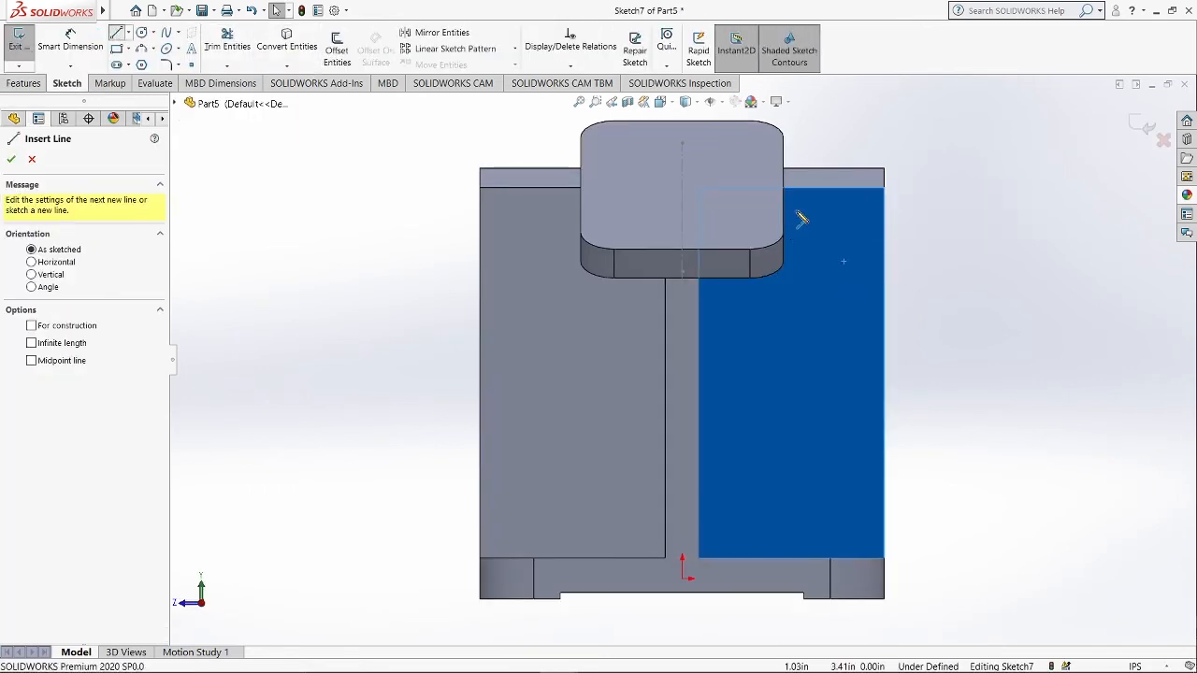
scroll(783, 208, "down", 2)
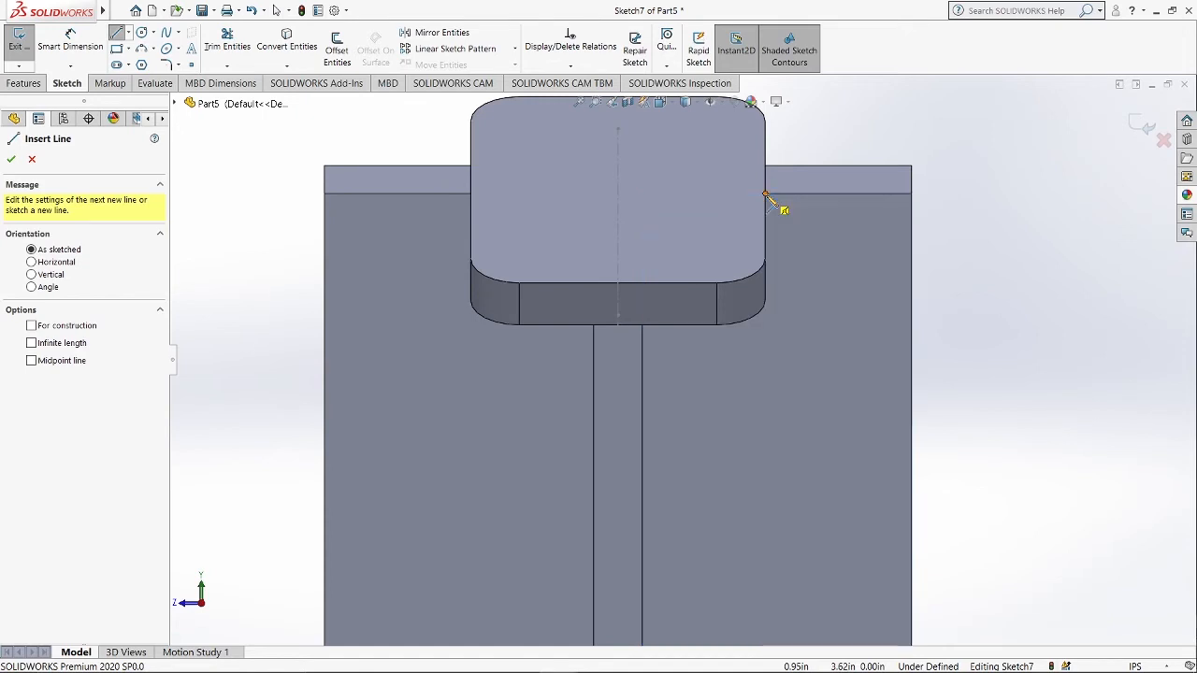
left_click(766, 198)
scroll(847, 549, "up", 3)
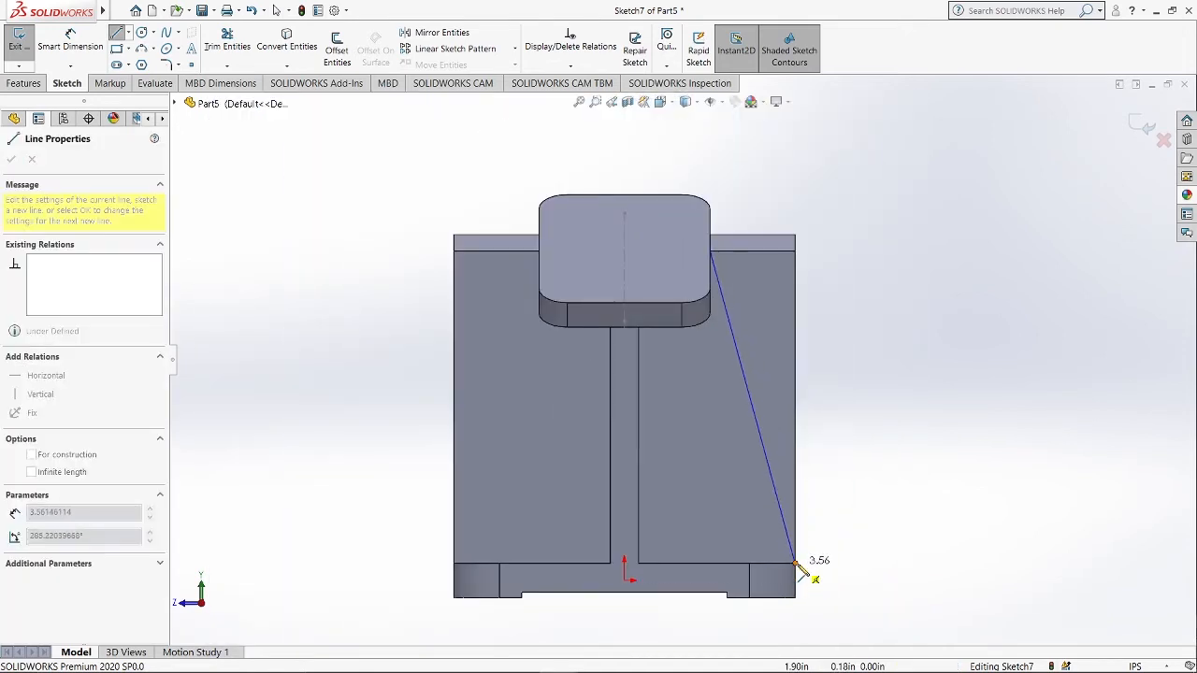
left_click(795, 563)
left_click(795, 251)
left_click(710, 251)
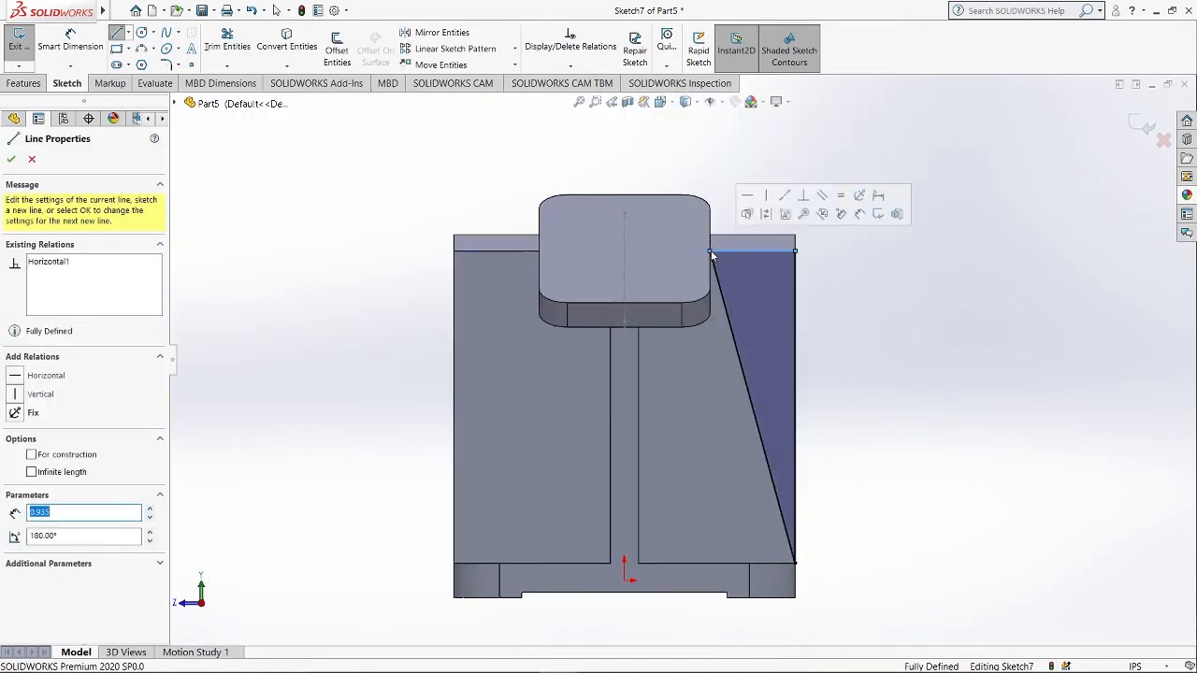
key("Escape")
mouse_move(954, 471)
middle_mouse_down()
mouse_move(788, 535)
mouse_move(901, 284)
mouse_move(1000, 211)
middle_mouse_up()
left_click(1144, 122)
Sketch a matching triangle on the opposite outer face of the same rib, from the block's edge down to the bottom corner.
middle_click_drag(847, 152, 748, 192)
left_click(708, 422)
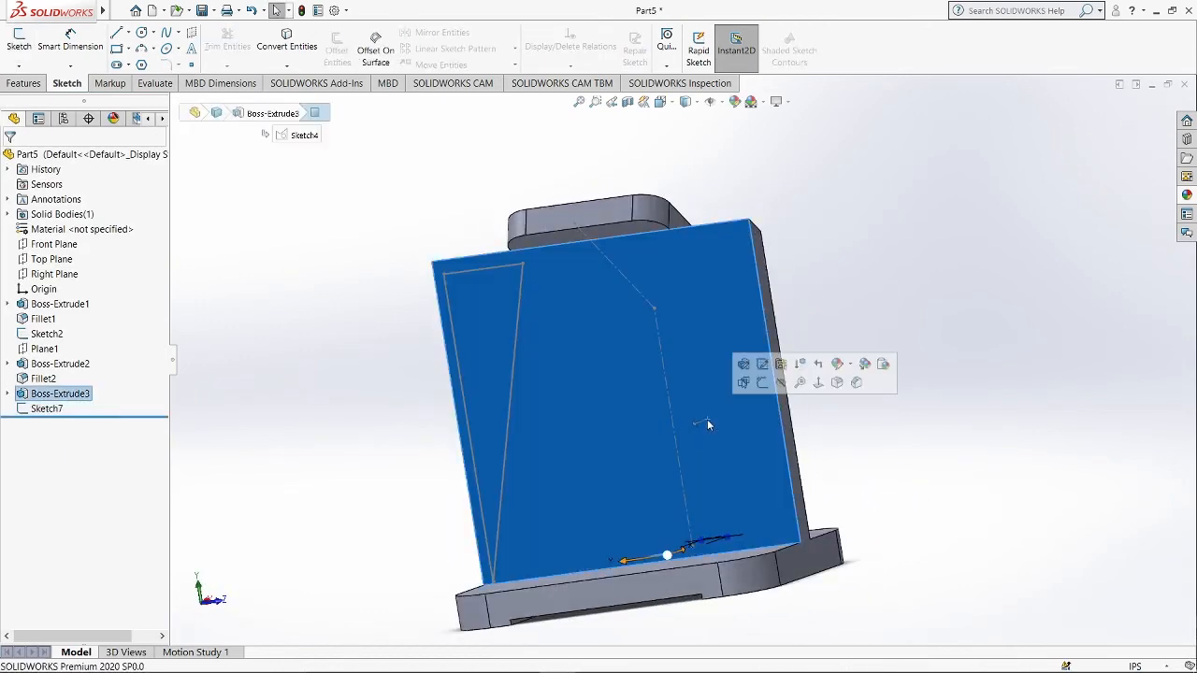
left_click(763, 383)
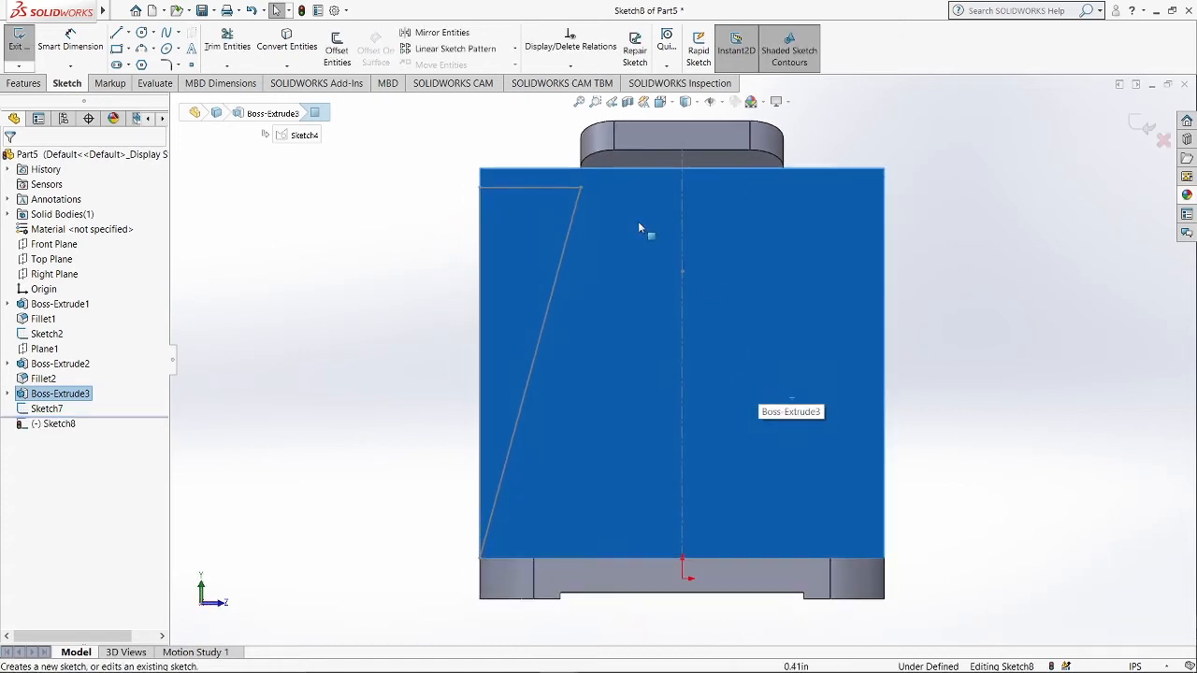
left_click(117, 33)
scroll(599, 187, "down", 2)
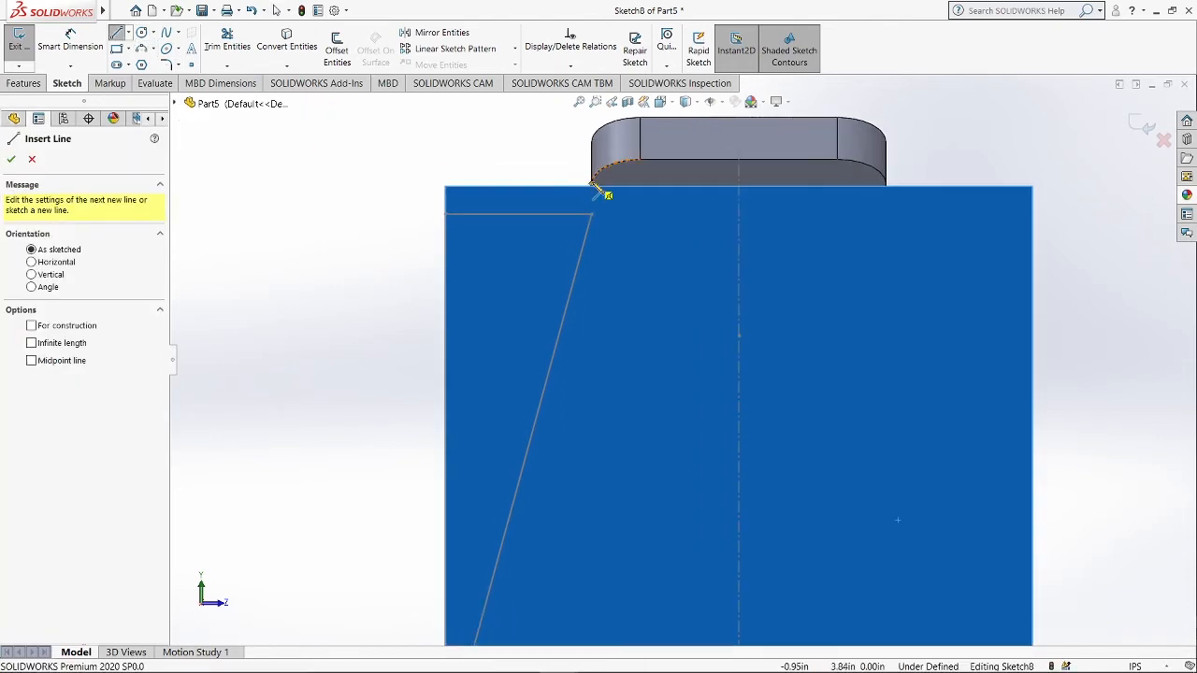
left_click(591, 186)
scroll(599, 215, "up", 3)
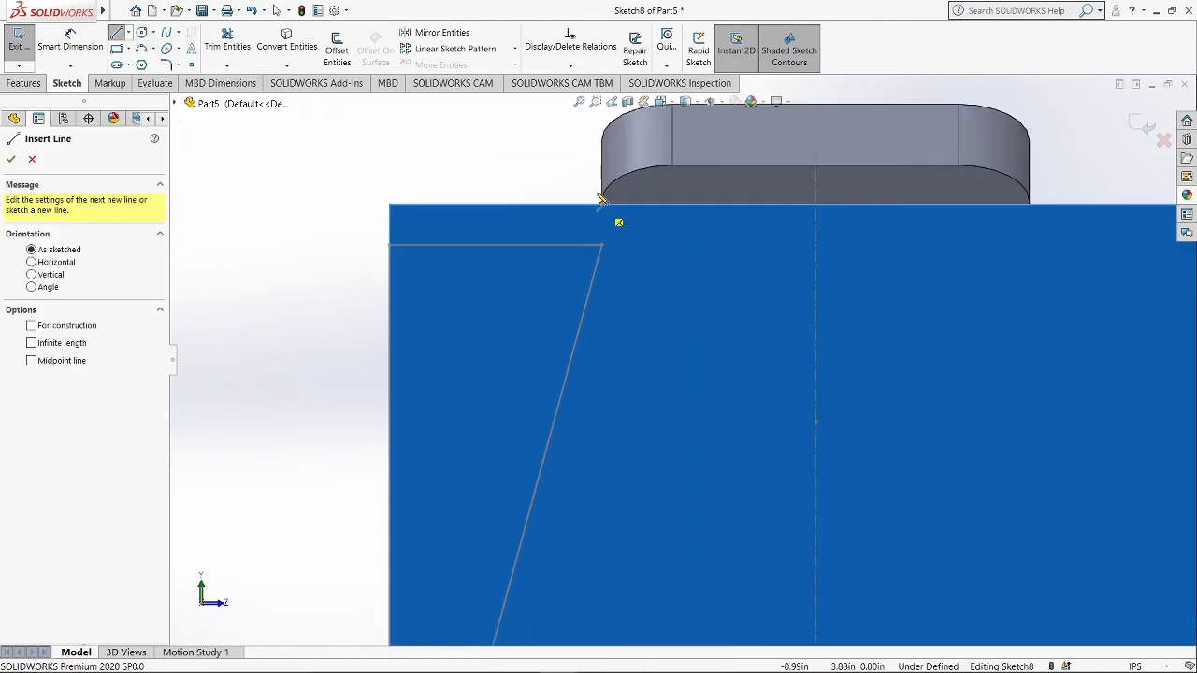
left_click(585, 308)
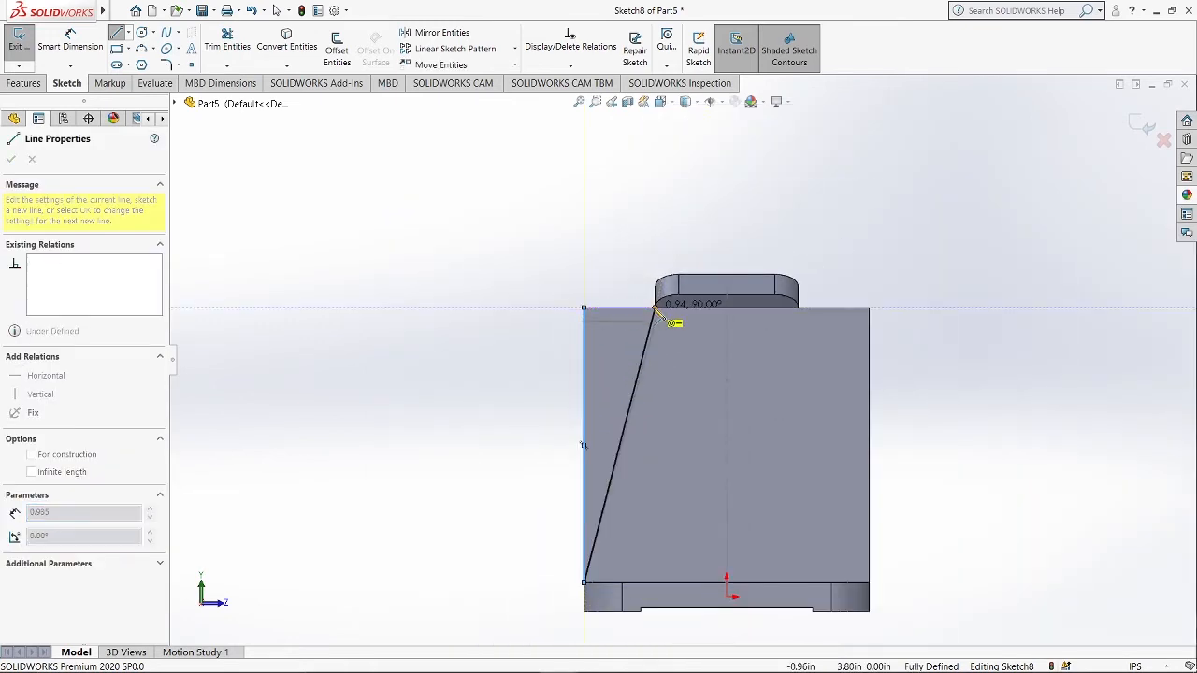
key("Escape")
middle_click_drag(949, 326, 474, 389)
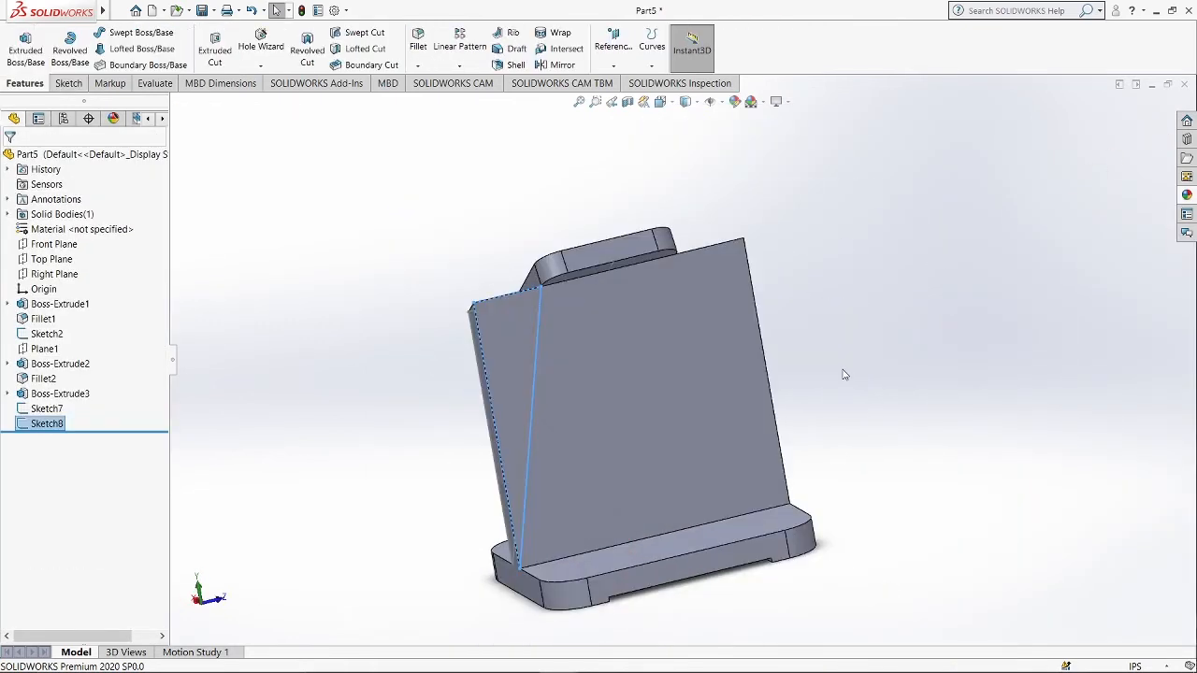
Create a Lofted Cut between the two triangle sketches to taper the rib.
mouse_move(844, 427)
middle_mouse_down()
mouse_move(1016, 406)
mouse_move(820, 265)
mouse_move(839, 315)
middle_mouse_up()
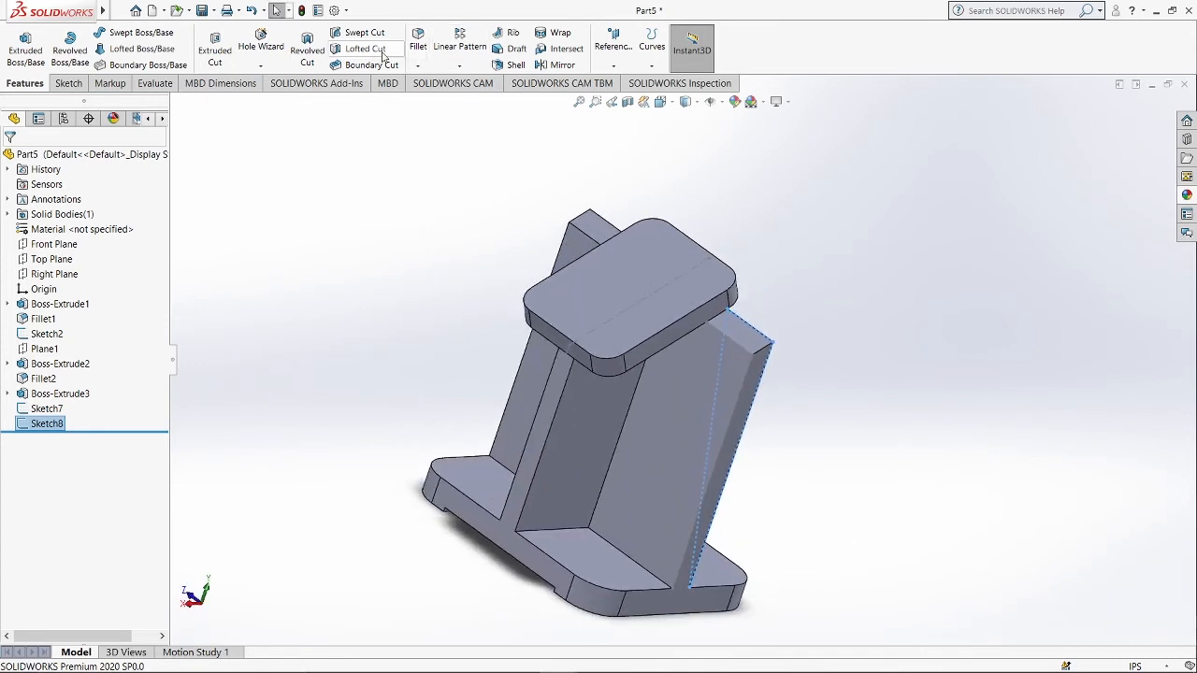
left_click(366, 48)
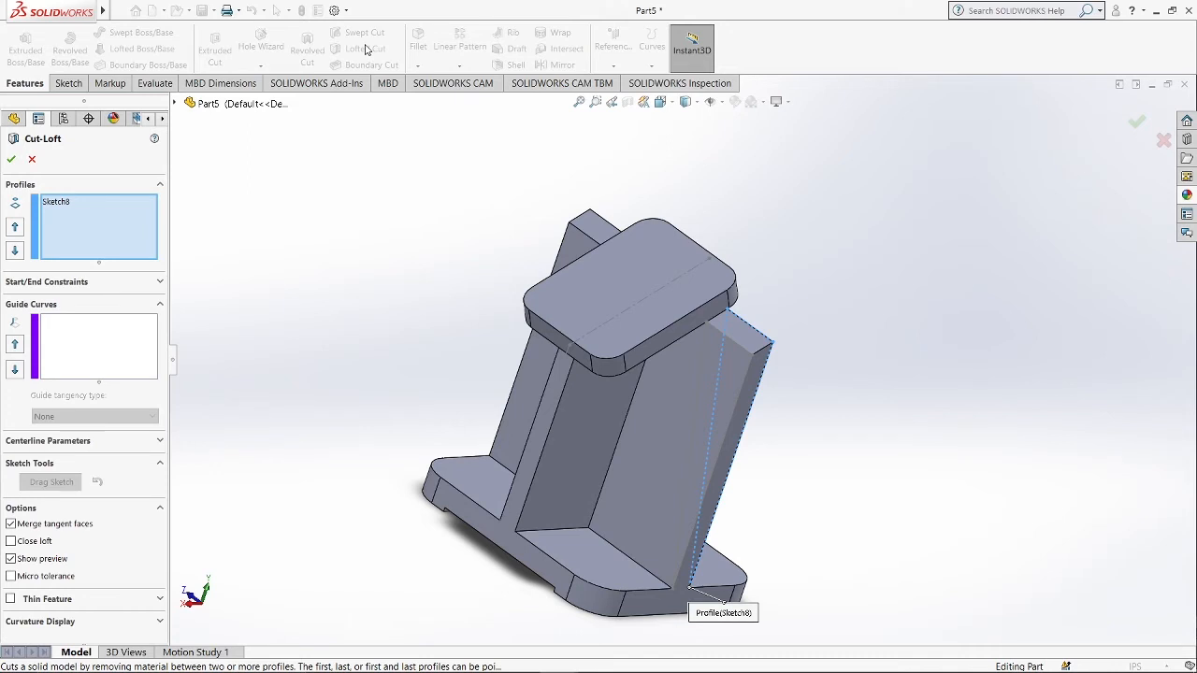
left_click(700, 375)
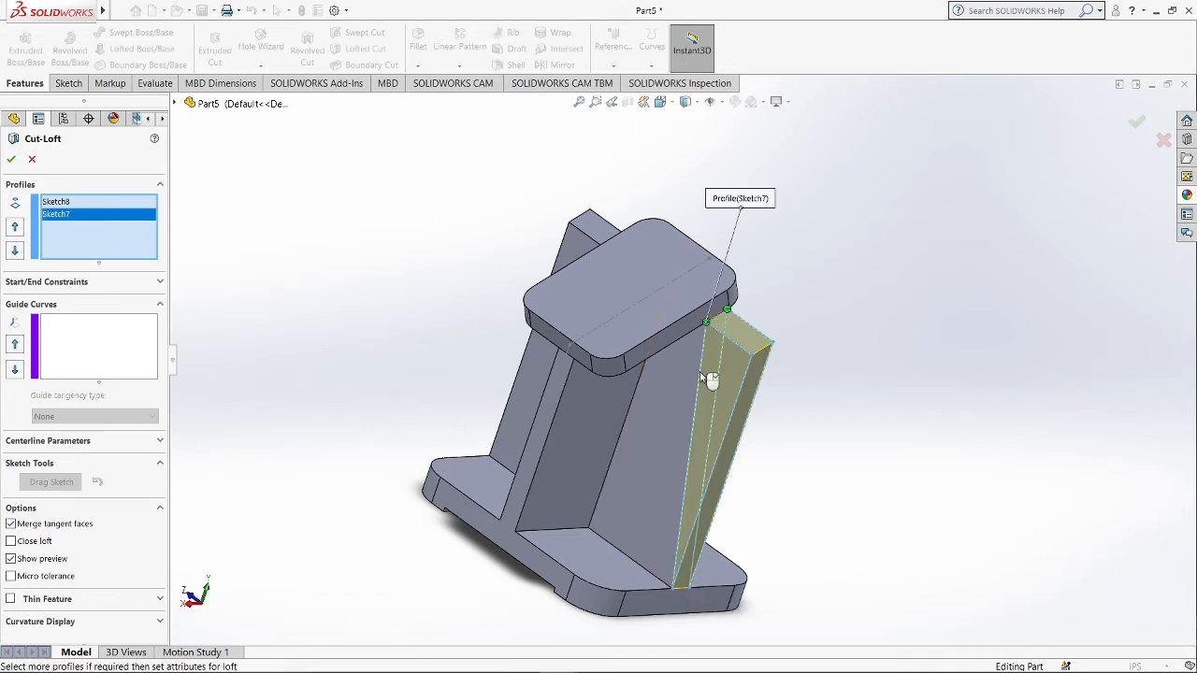
left_click(11, 158)
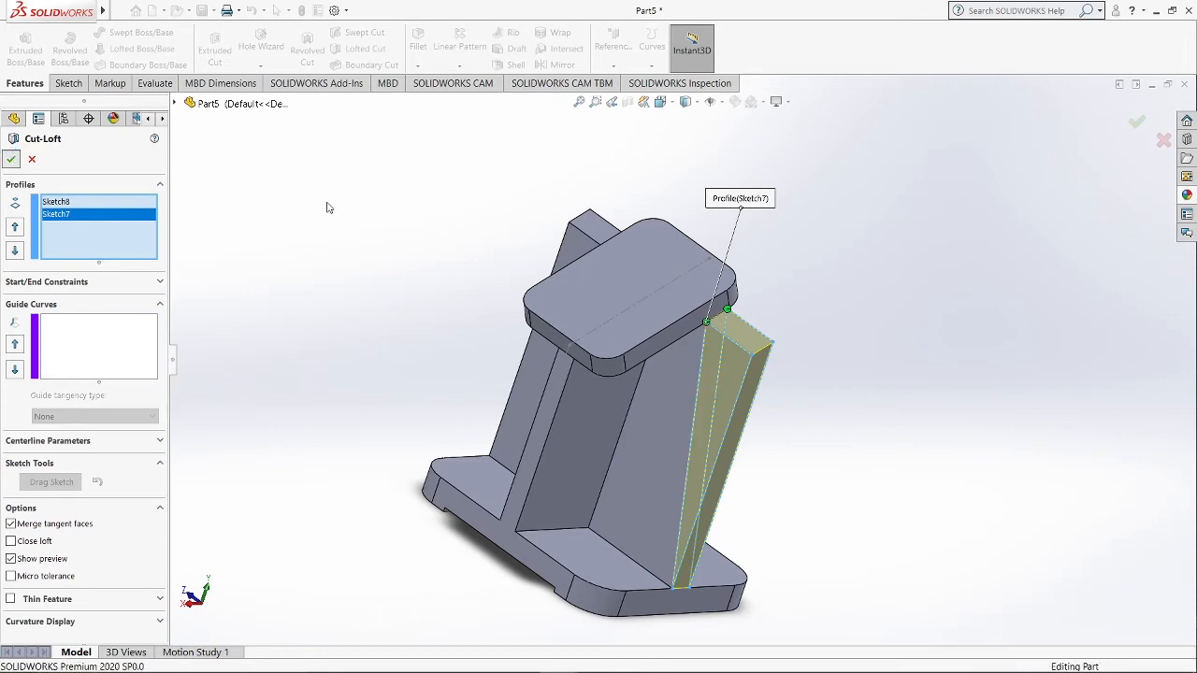
key("space")
left_click(644, 384)
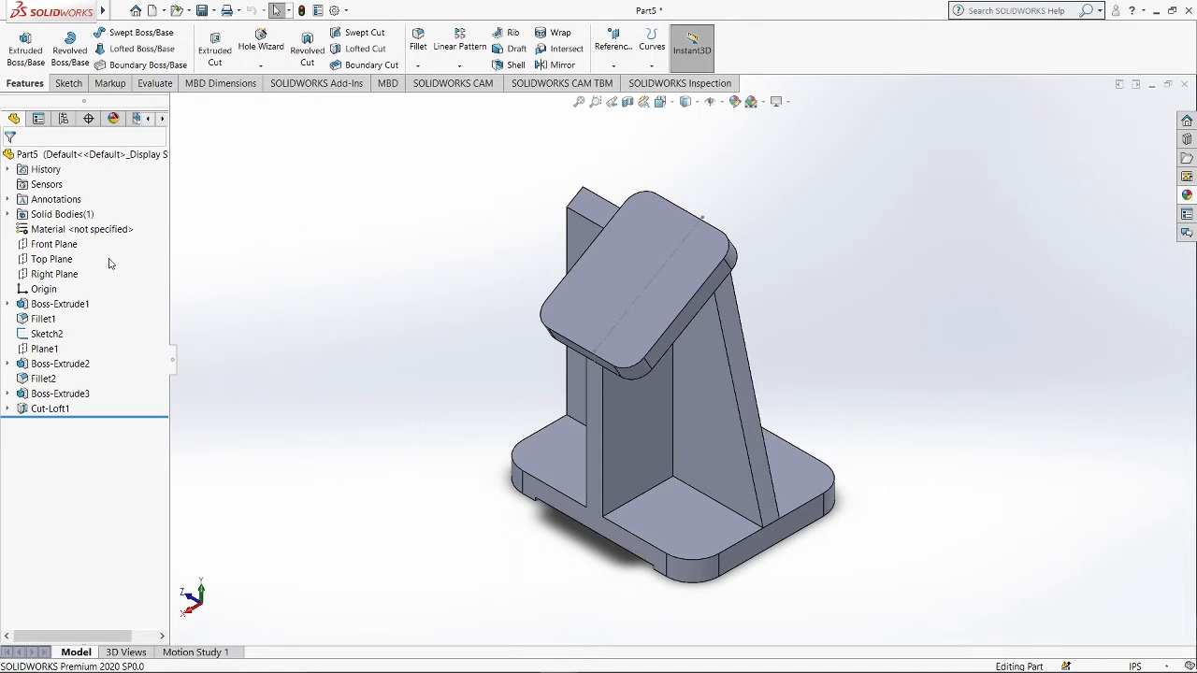
Mirror the loft cut about the Front Plane to taper the opposite rib.
left_click(53, 245)
left_click(561, 64)
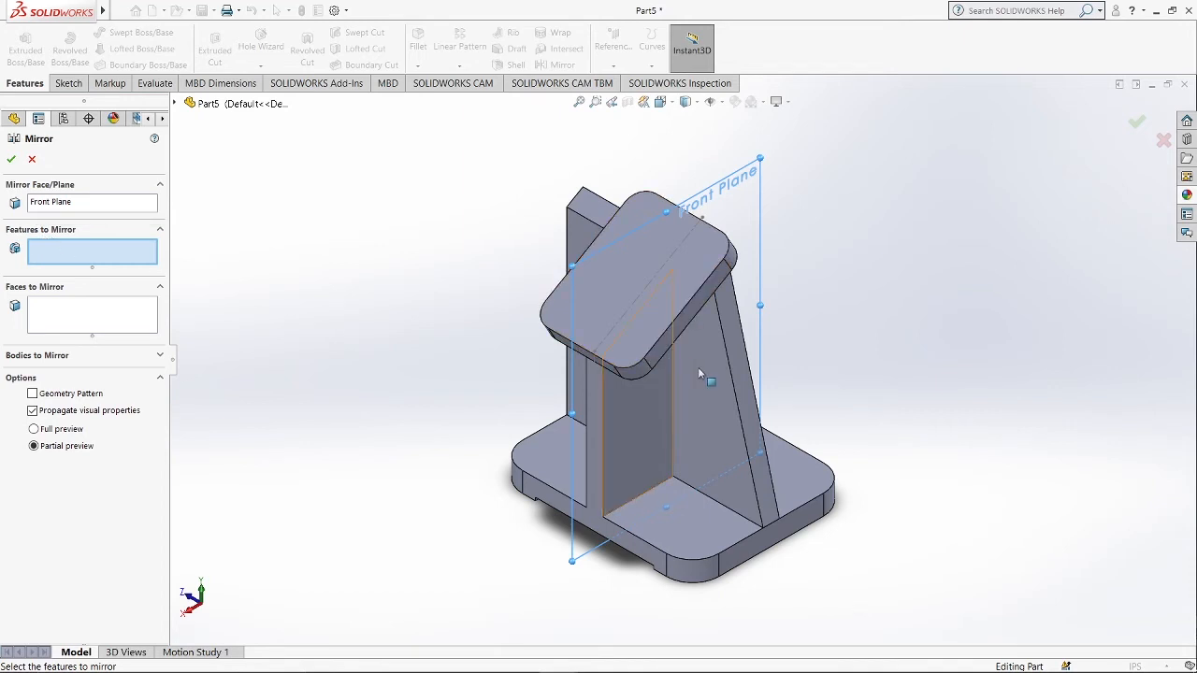
left_click(742, 358)
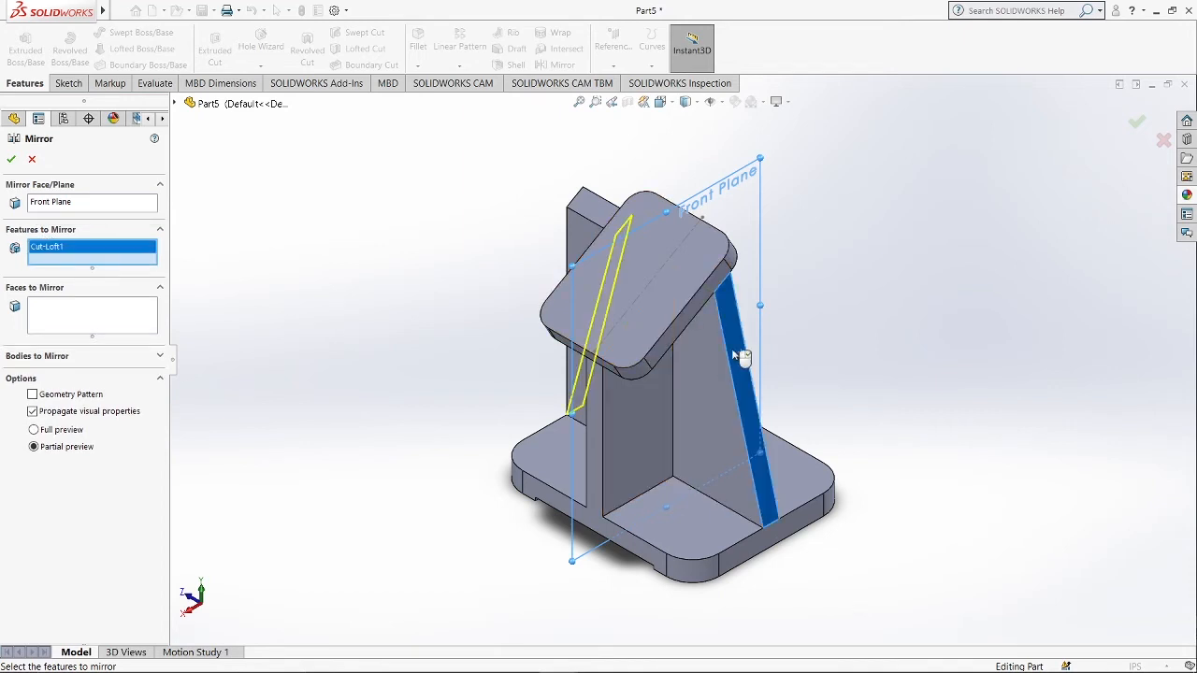
left_click(11, 159)
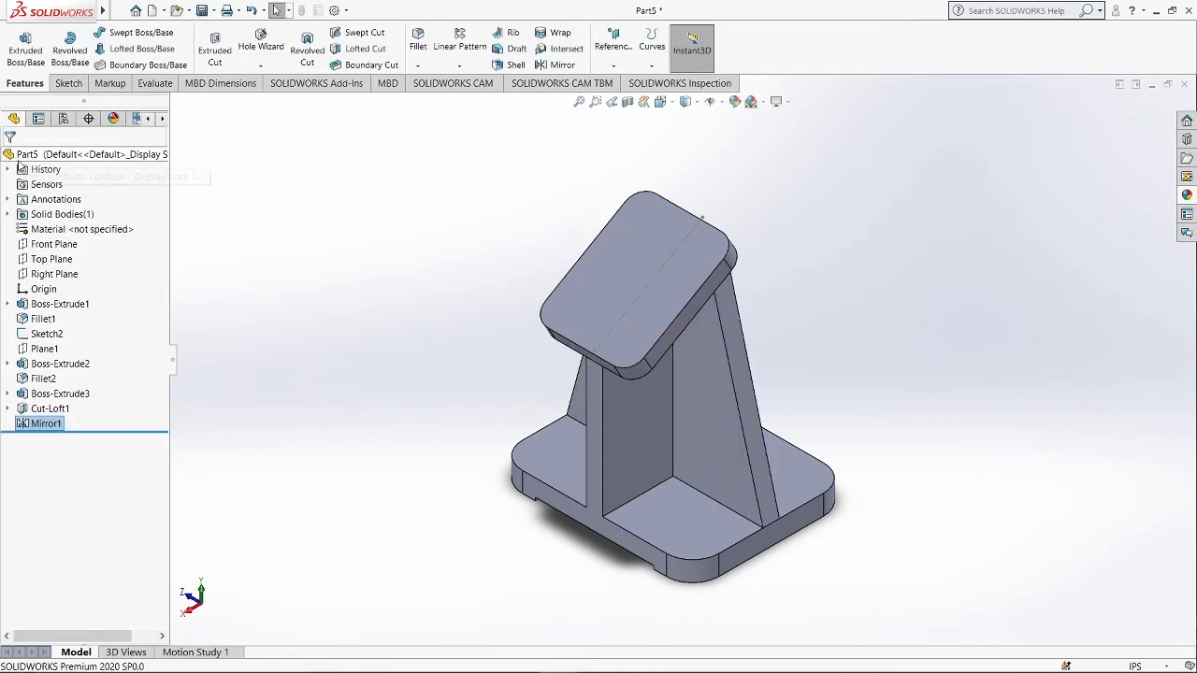
Start Hole Wizard on the block's top face and place four hole points at the centers of its rounded corners.
middle_click_drag(805, 358, 893, 368)
key("ctrl+7")
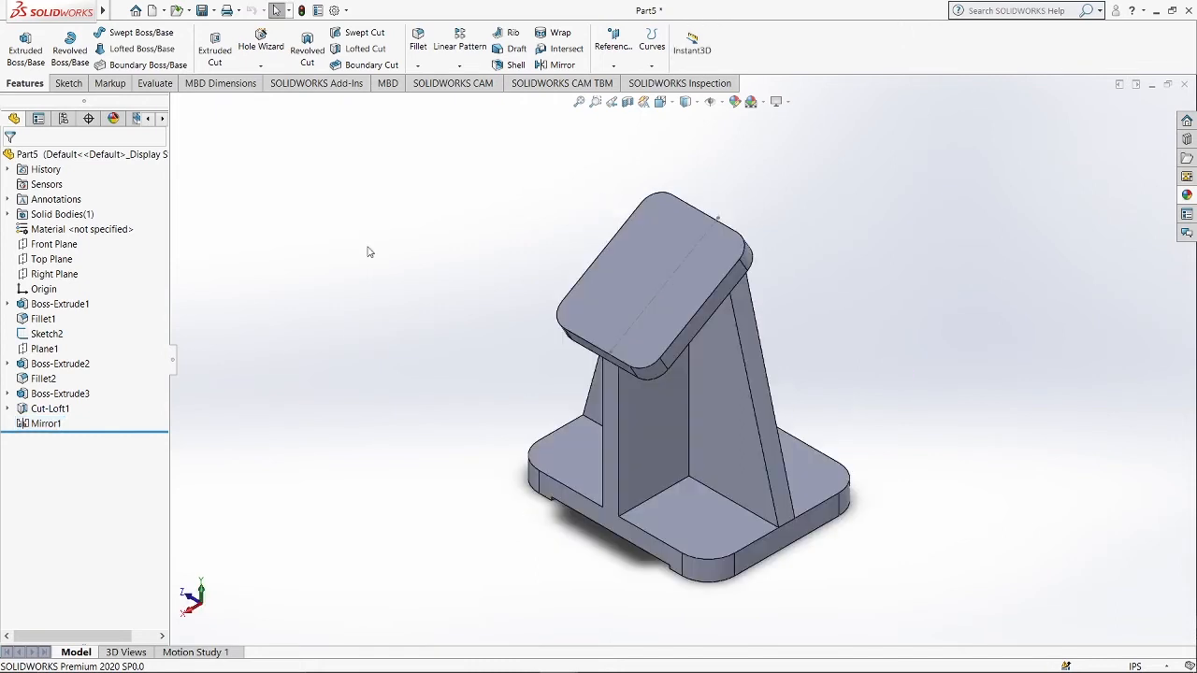
left_click(598, 296)
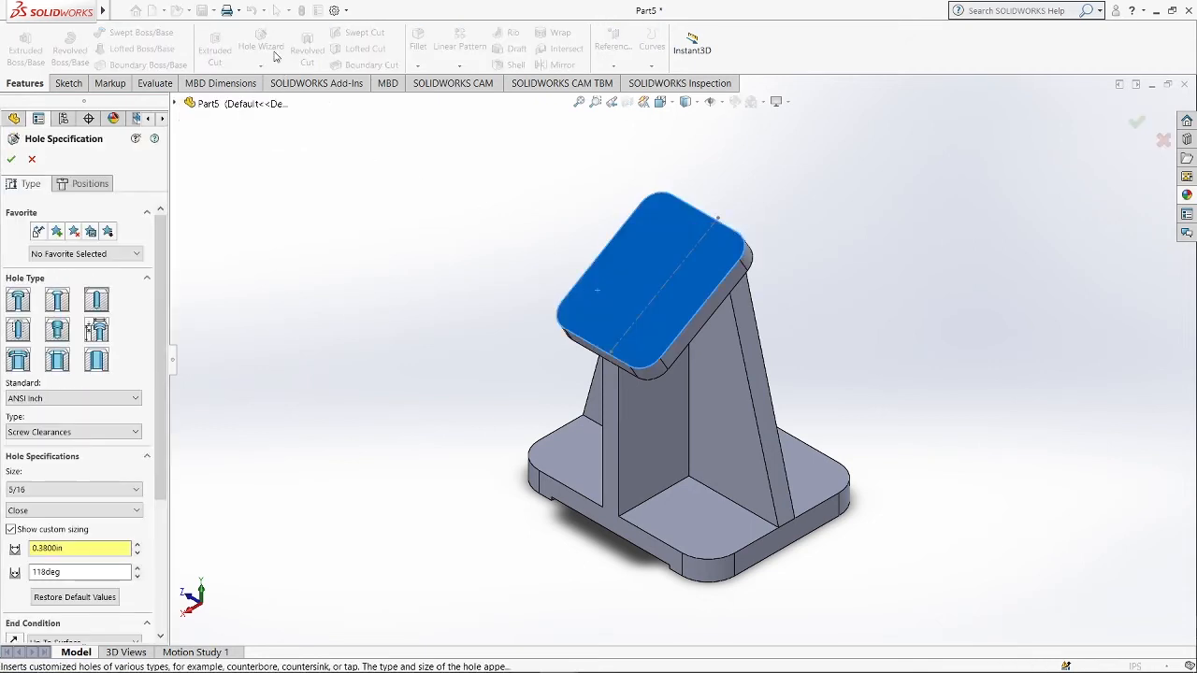
left_click(90, 183)
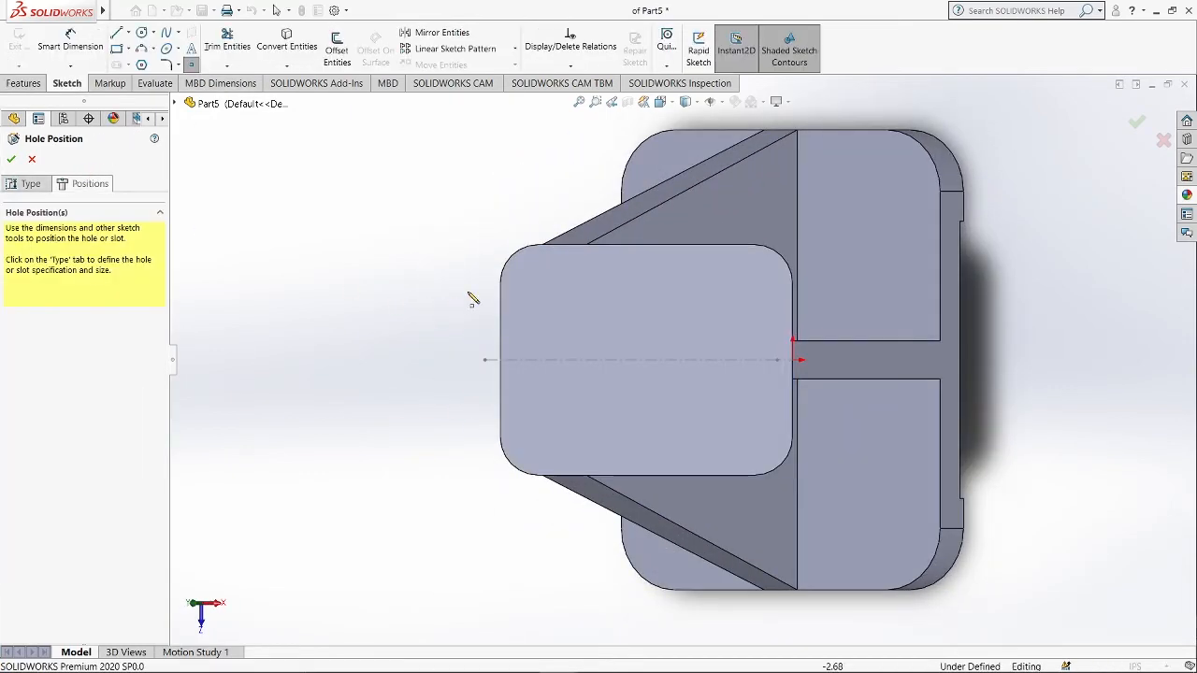
left_click(510, 260)
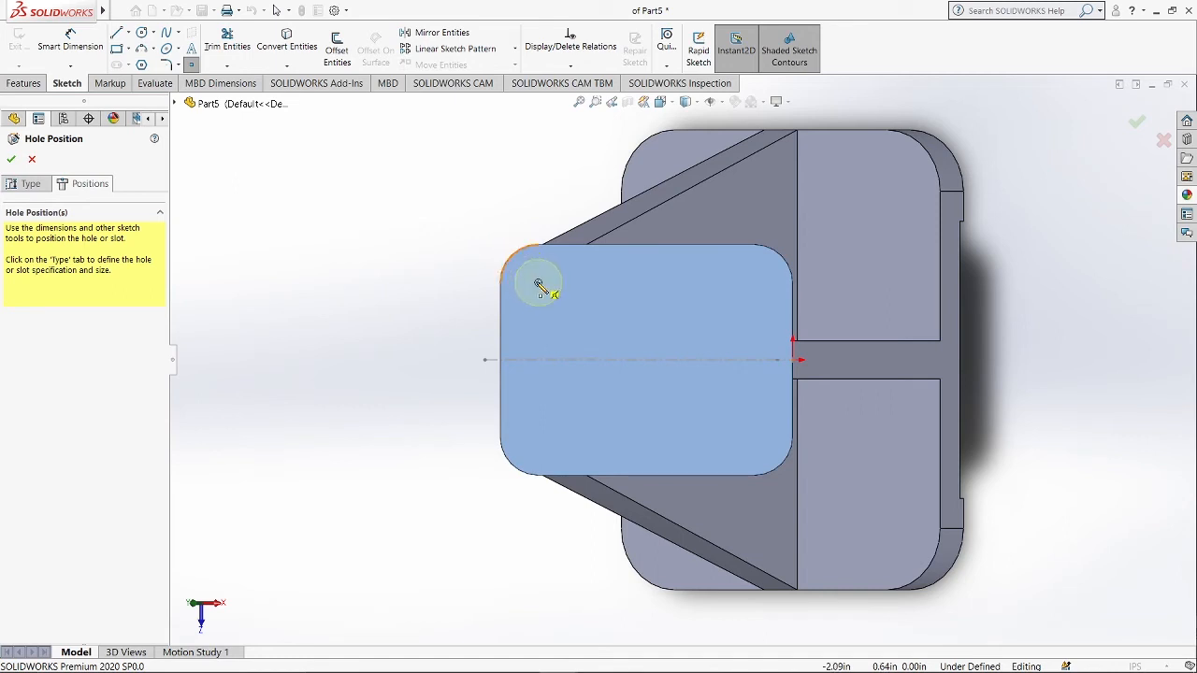
left_click(540, 283)
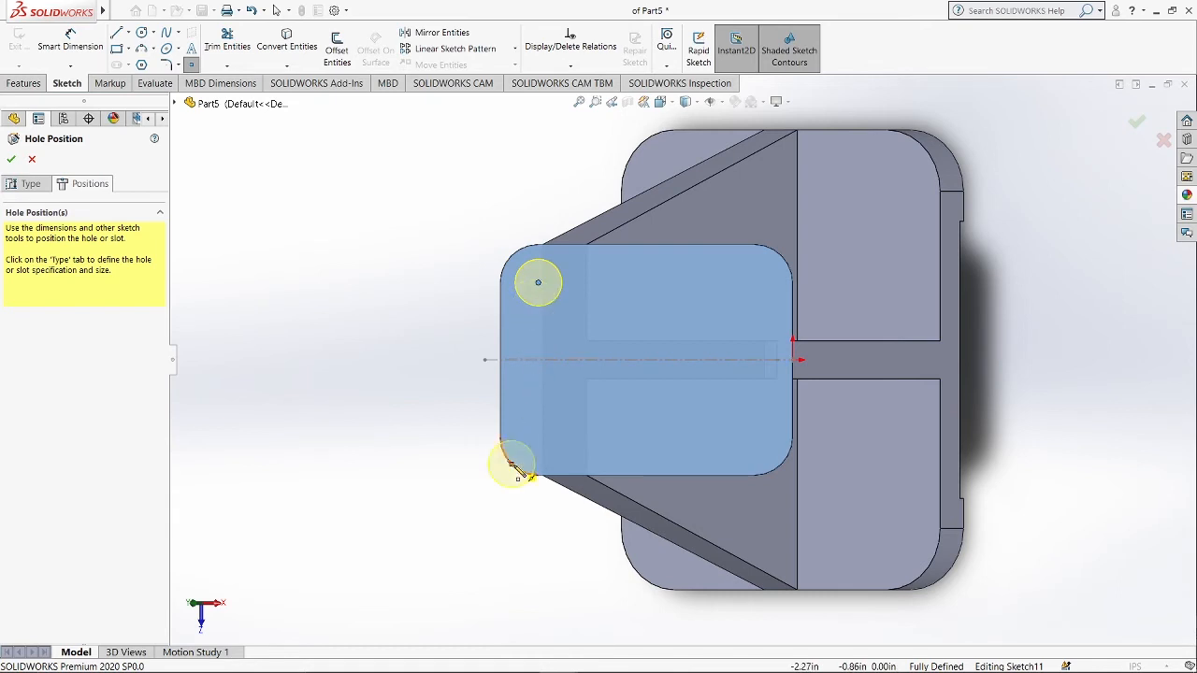
left_click(538, 437)
left_click(754, 437)
left_click(788, 271)
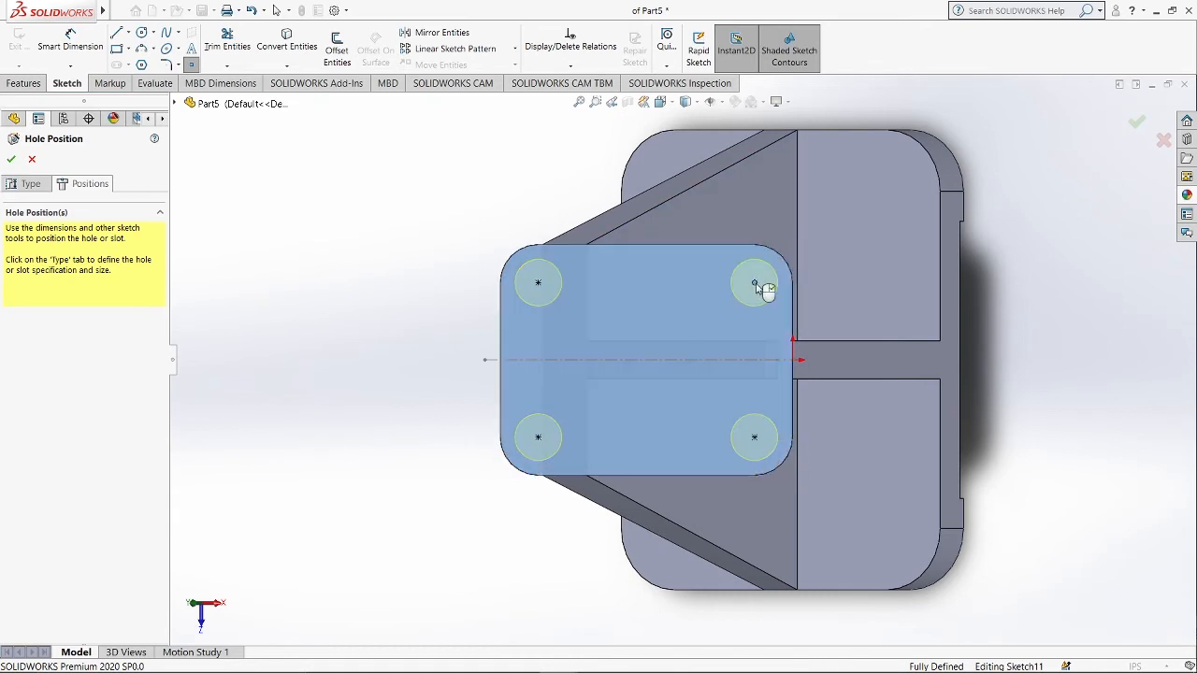
Set the holes to ANSI Inch Screw Clearances, size 5/16.
left_click(34, 184)
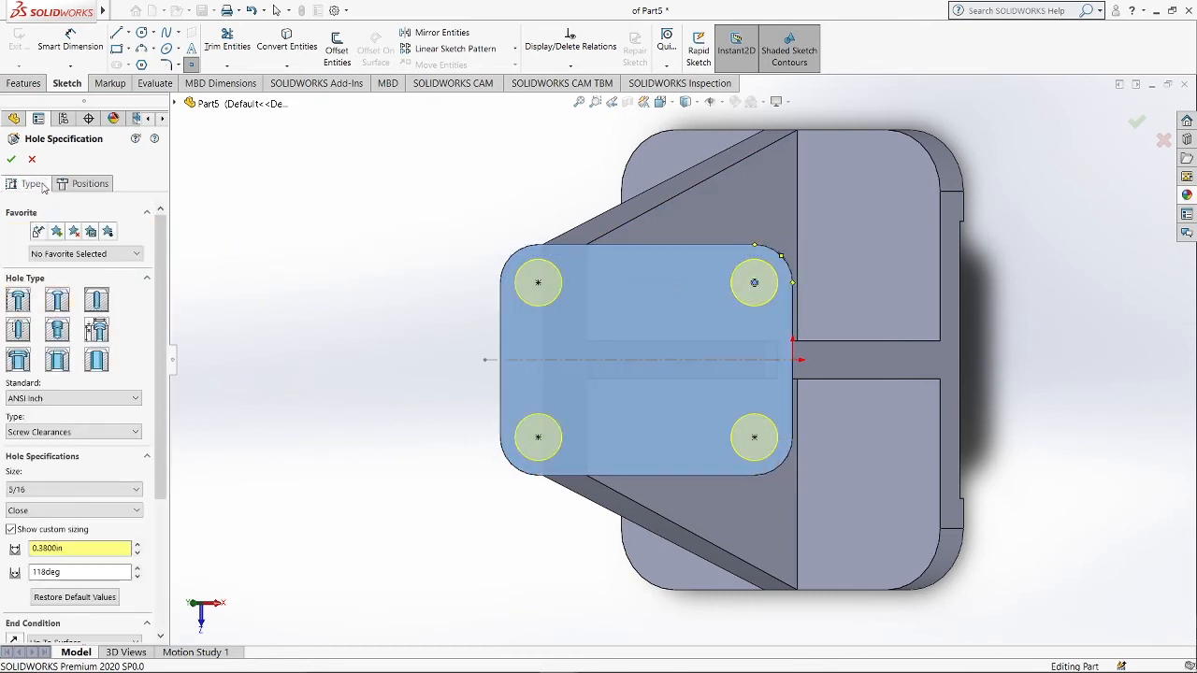
left_click(135, 399)
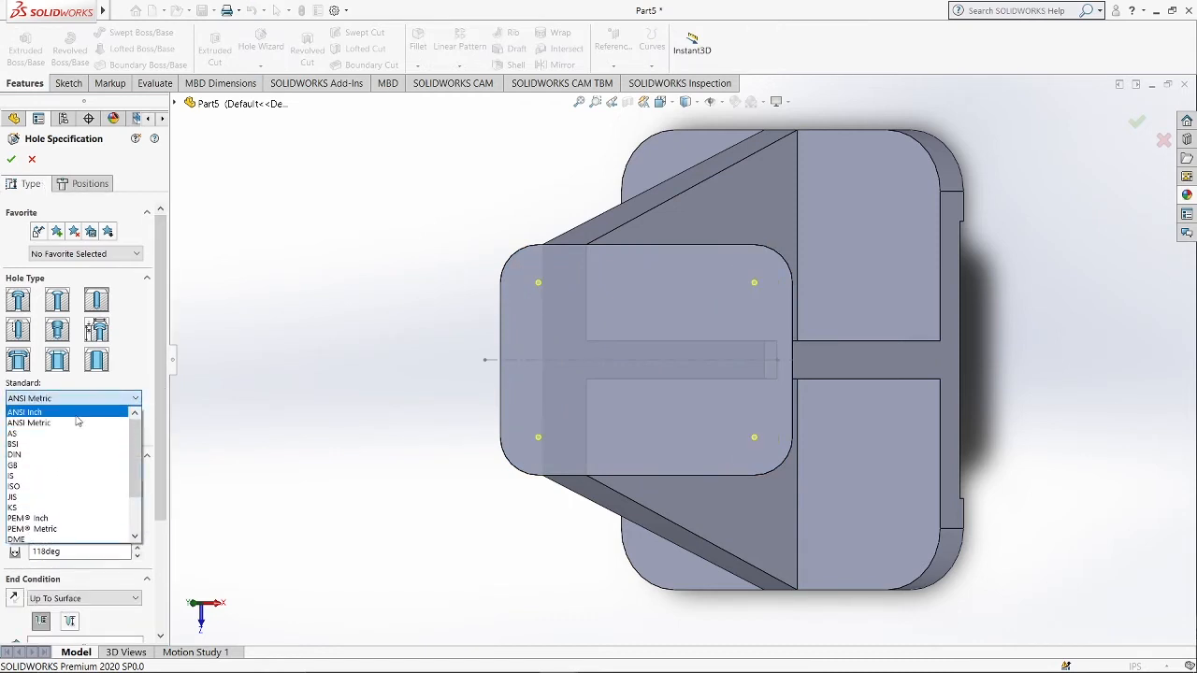
left_click(77, 415)
left_click(71, 432)
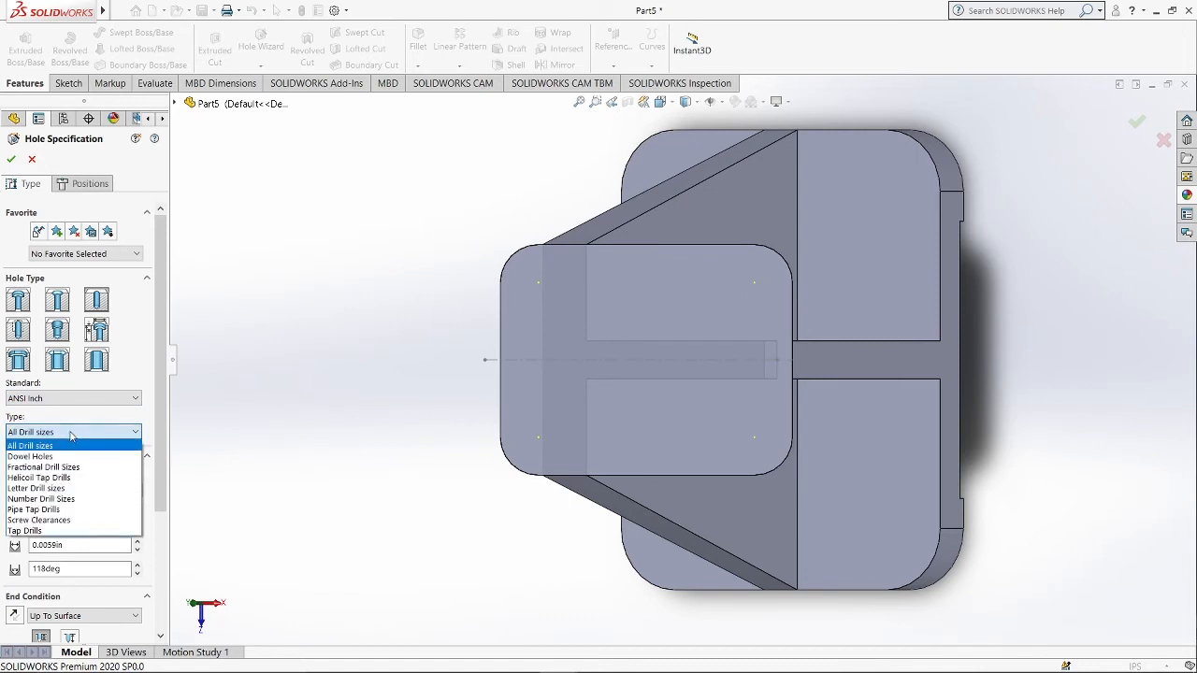
left_click(67, 520)
scroll(91, 473, "down", 3)
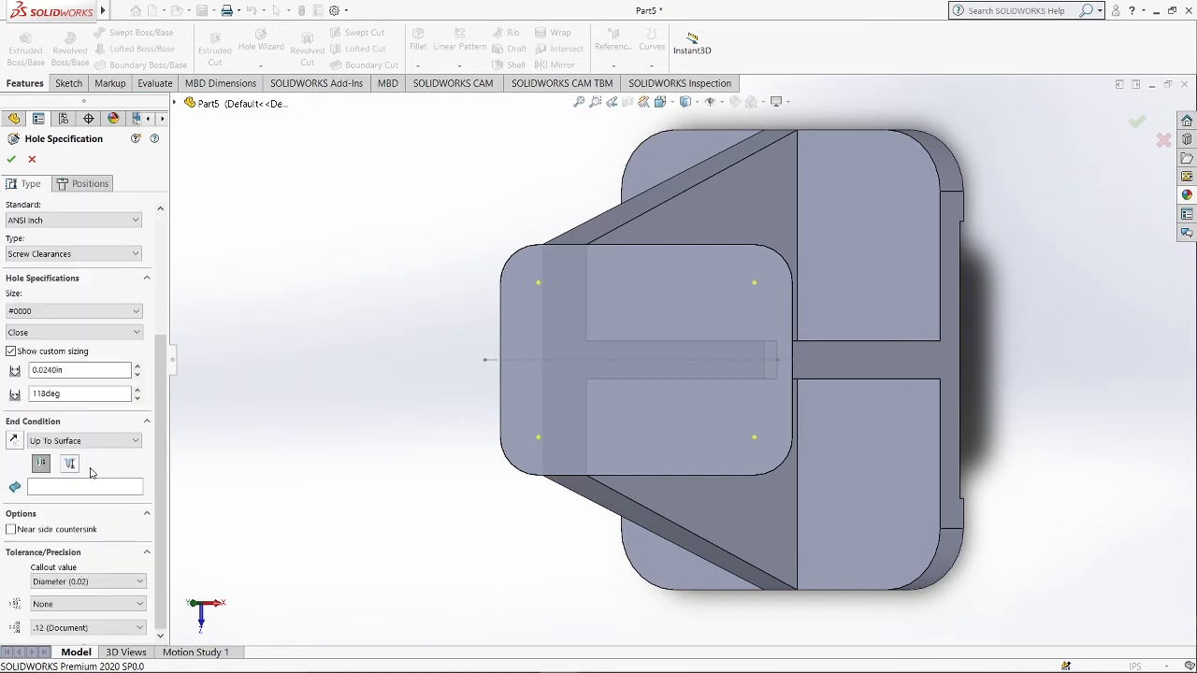
left_click(65, 311)
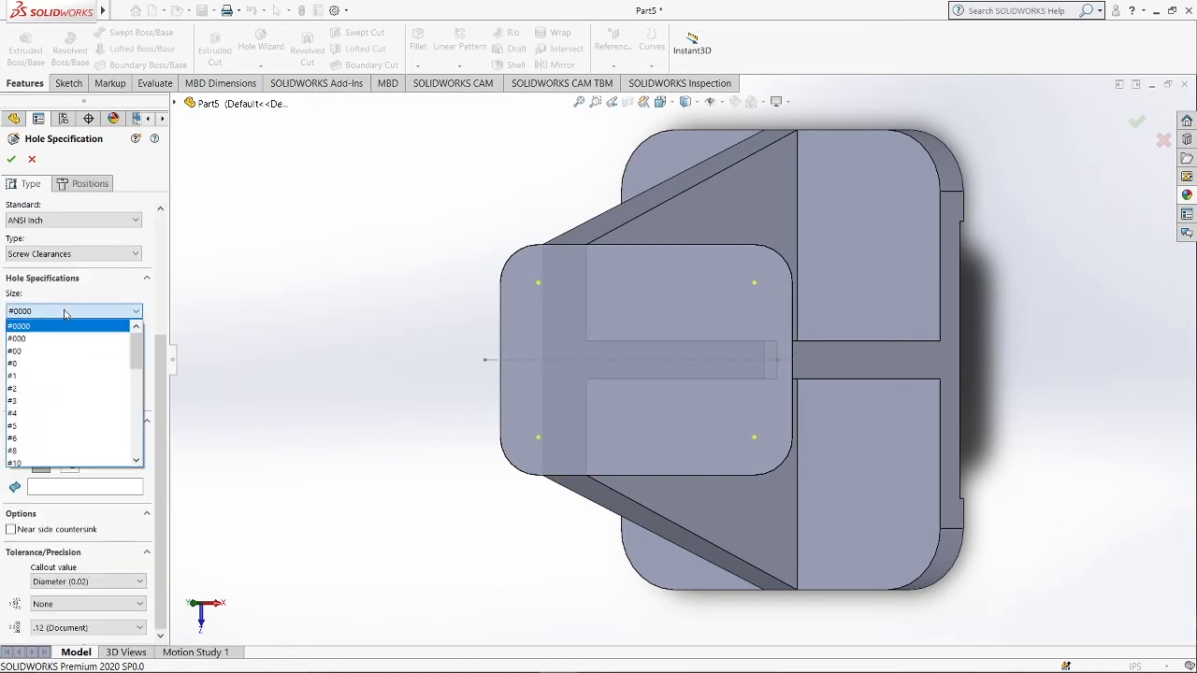
scroll(53, 402, "down", 2)
left_click(53, 426)
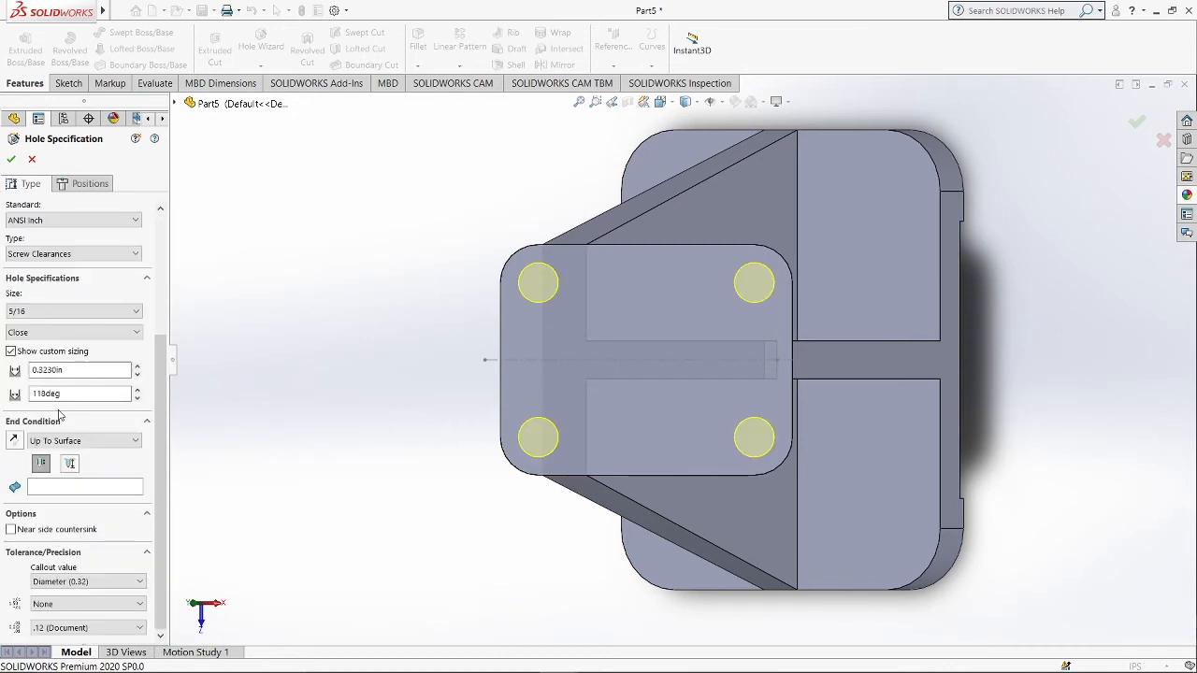
Keep the Close fit and set the custom through-hole diameter to 0.31 in.
left_click(30, 335)
left_click(31, 344)
scroll(86, 415, "up", 1)
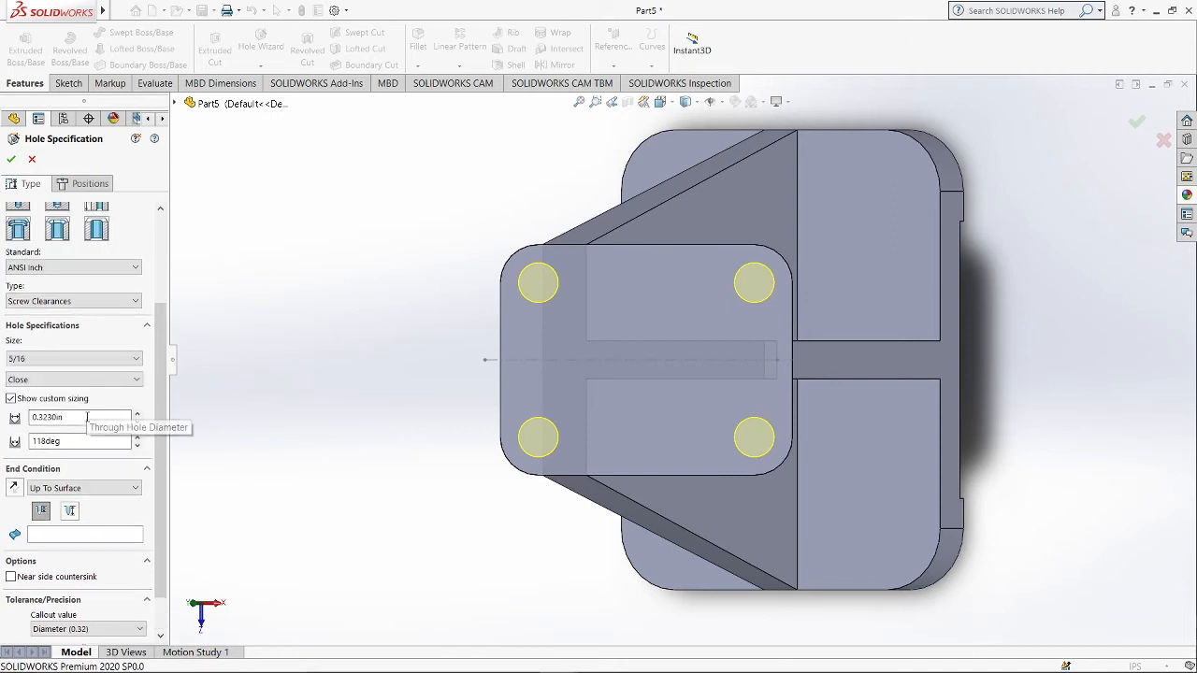
left_click_drag(86, 417, 2, 418)
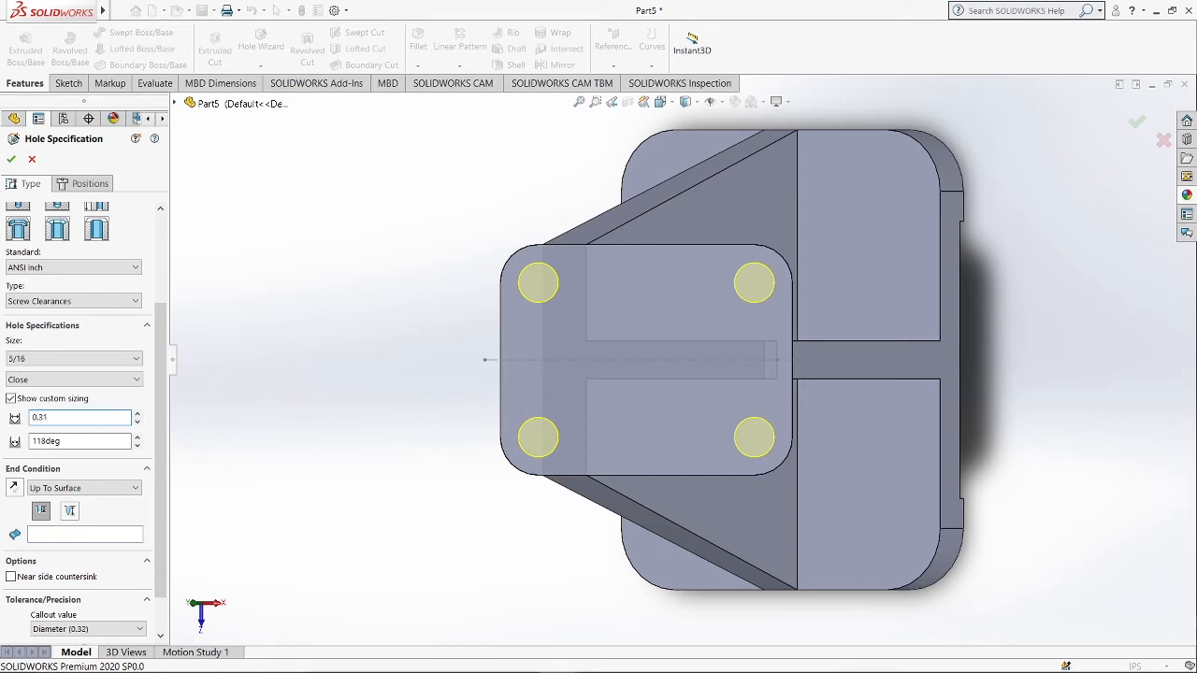
type("0.31")
End the holes Up To Surface at the block's underside face and confirm the hole feature.
left_click(48, 488)
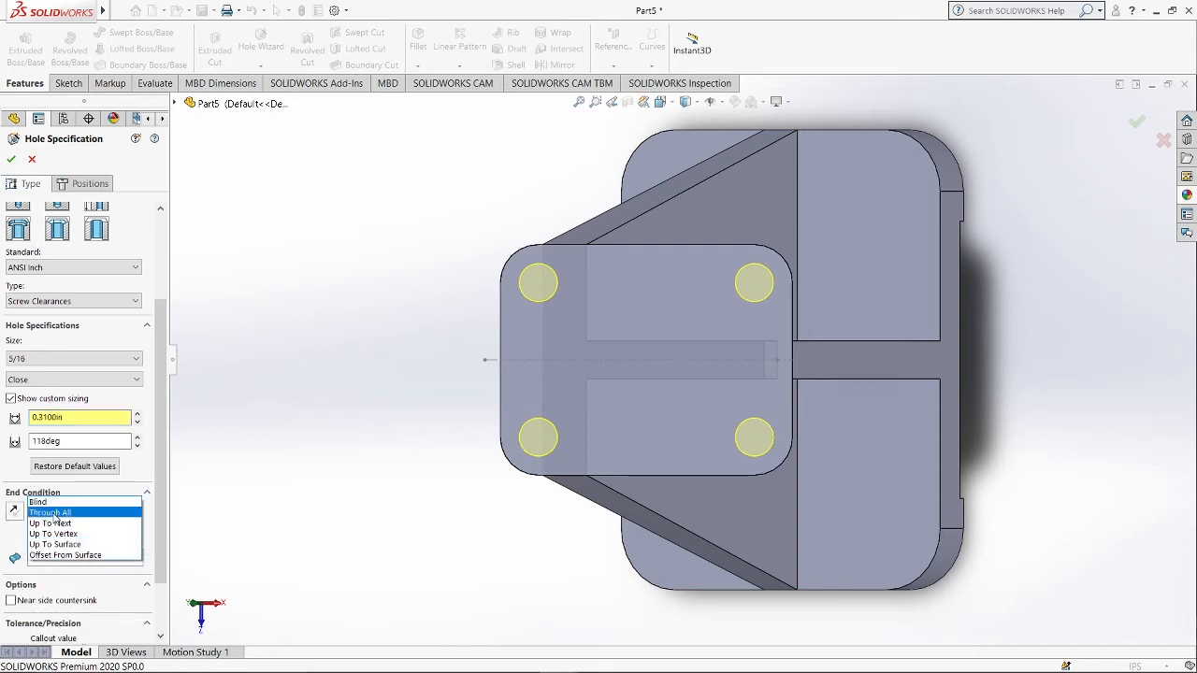
left_click(56, 544)
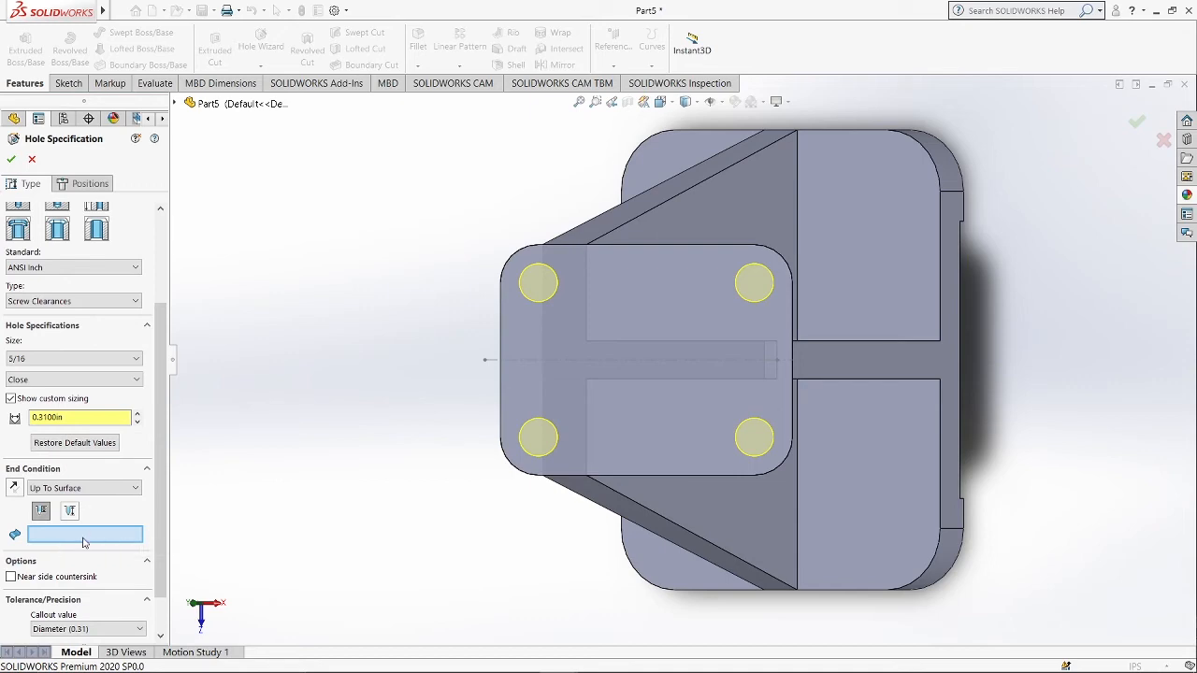
middle_click_drag(368, 521, 731, 411)
left_click(879, 363)
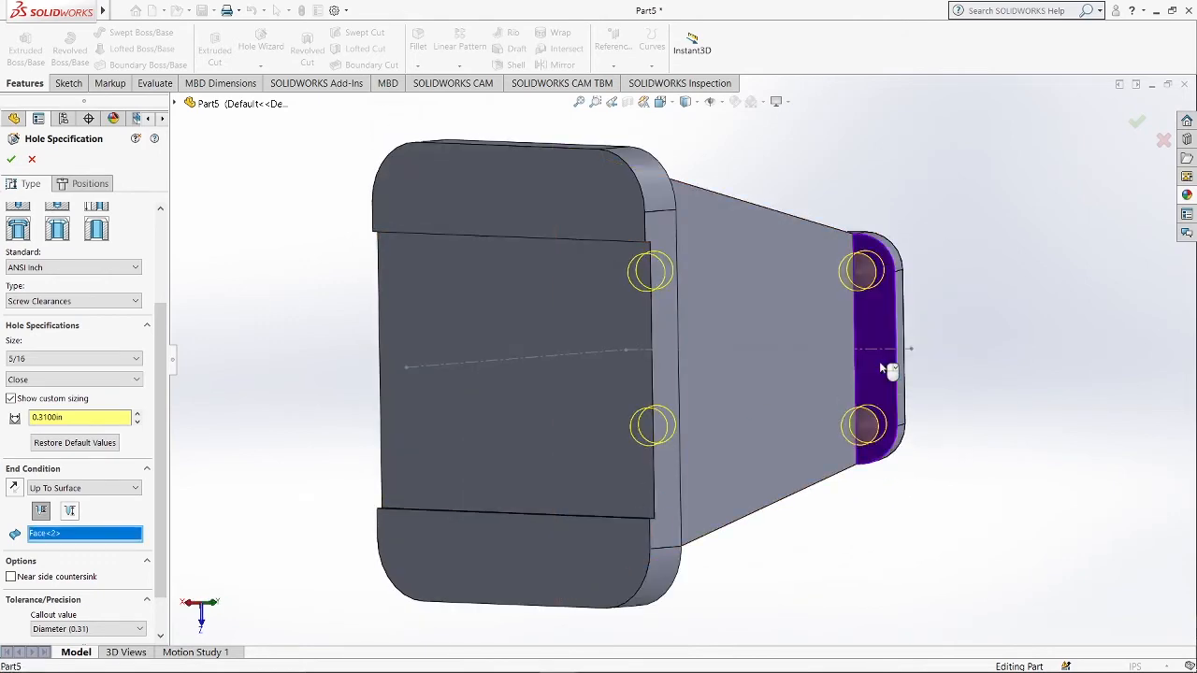
left_click(11, 159)
Start Hole Wizard on the base plate's top face and place four hole points at its corner fillet centers.
middle_click_drag(982, 538, 675, 542)
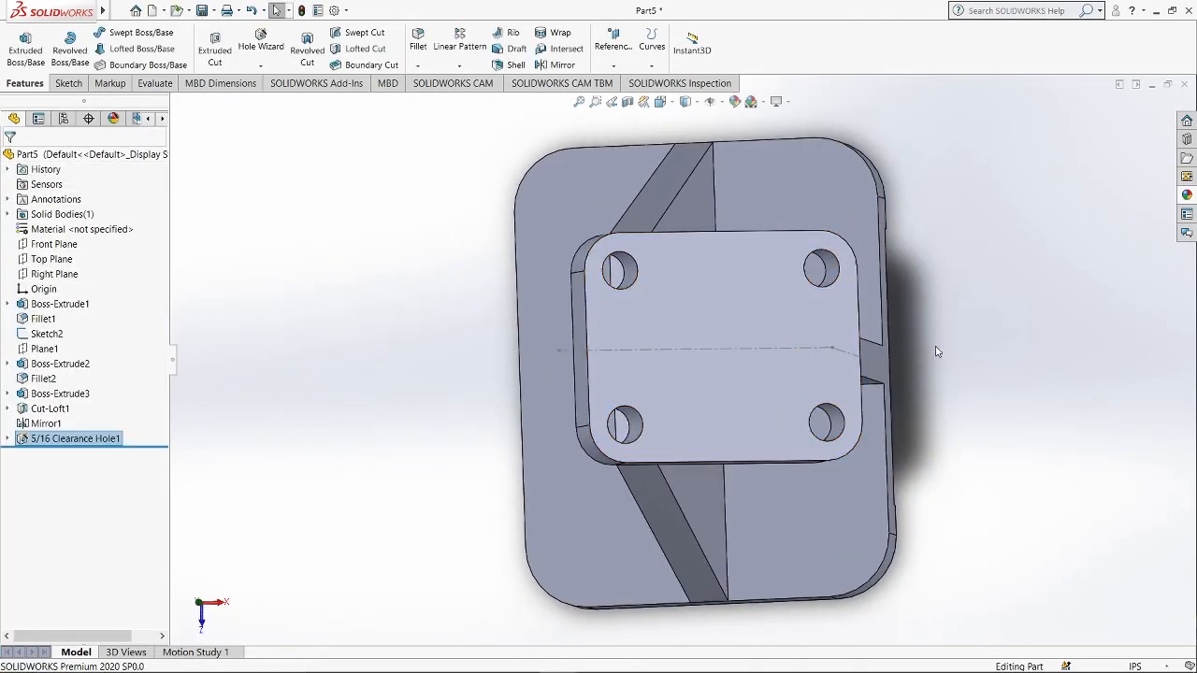
middle_click_drag(935, 347, 942, 428)
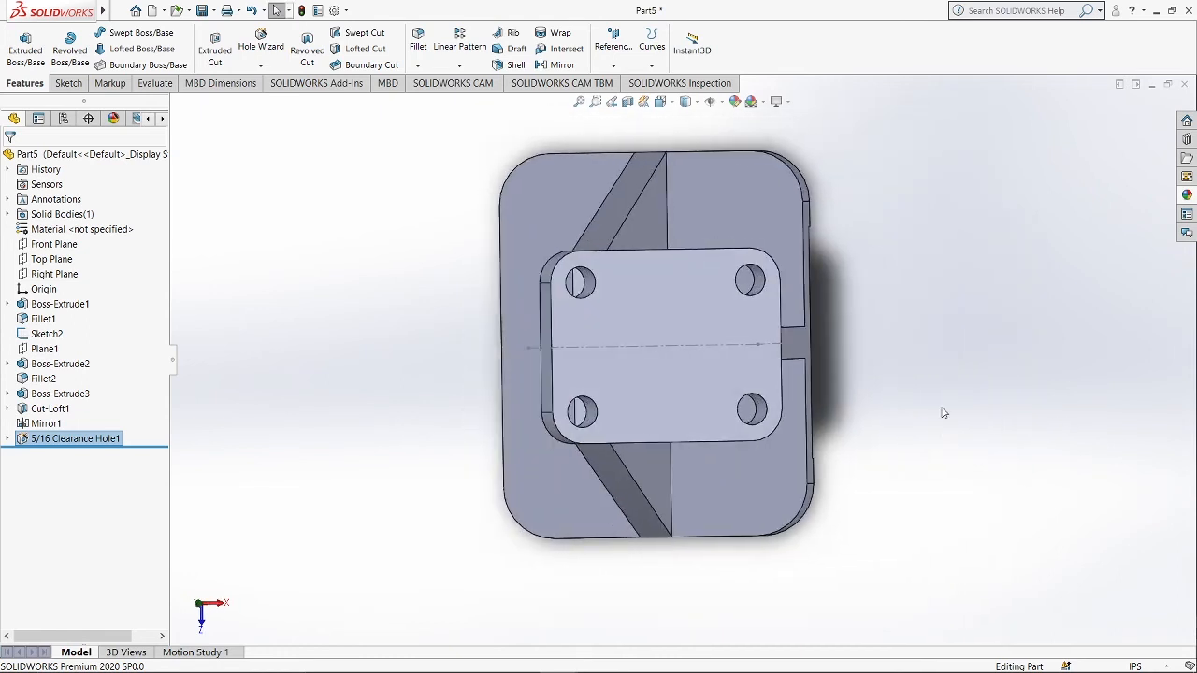
left_click(781, 242)
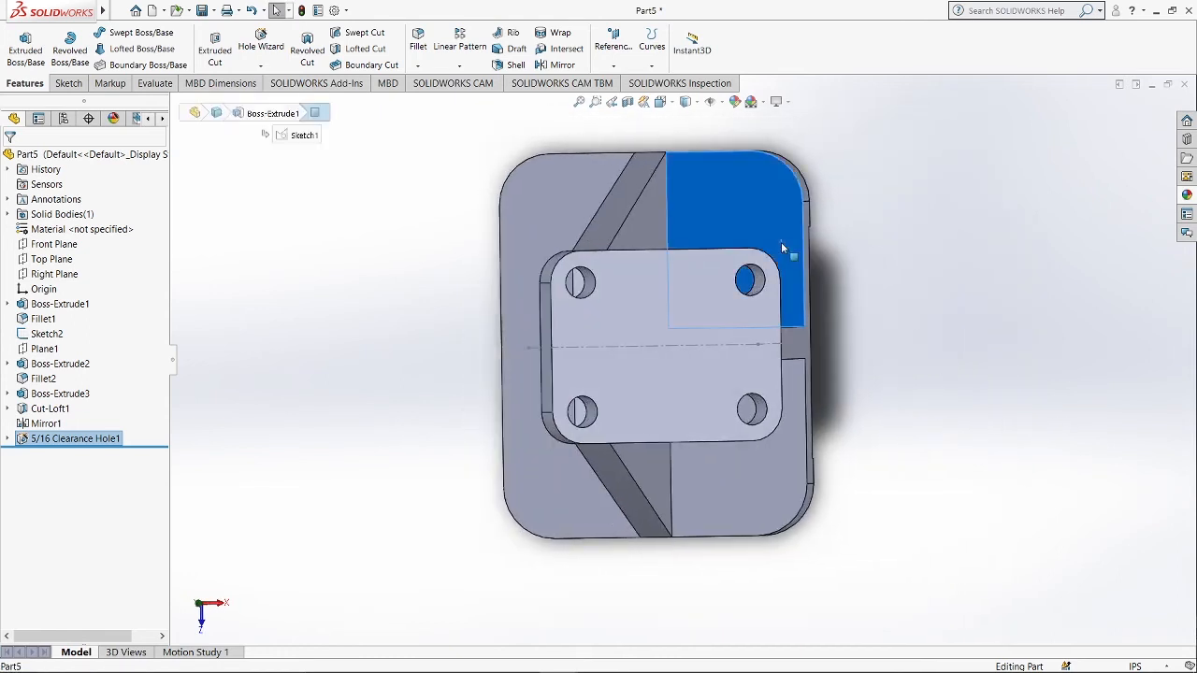
left_click(263, 49)
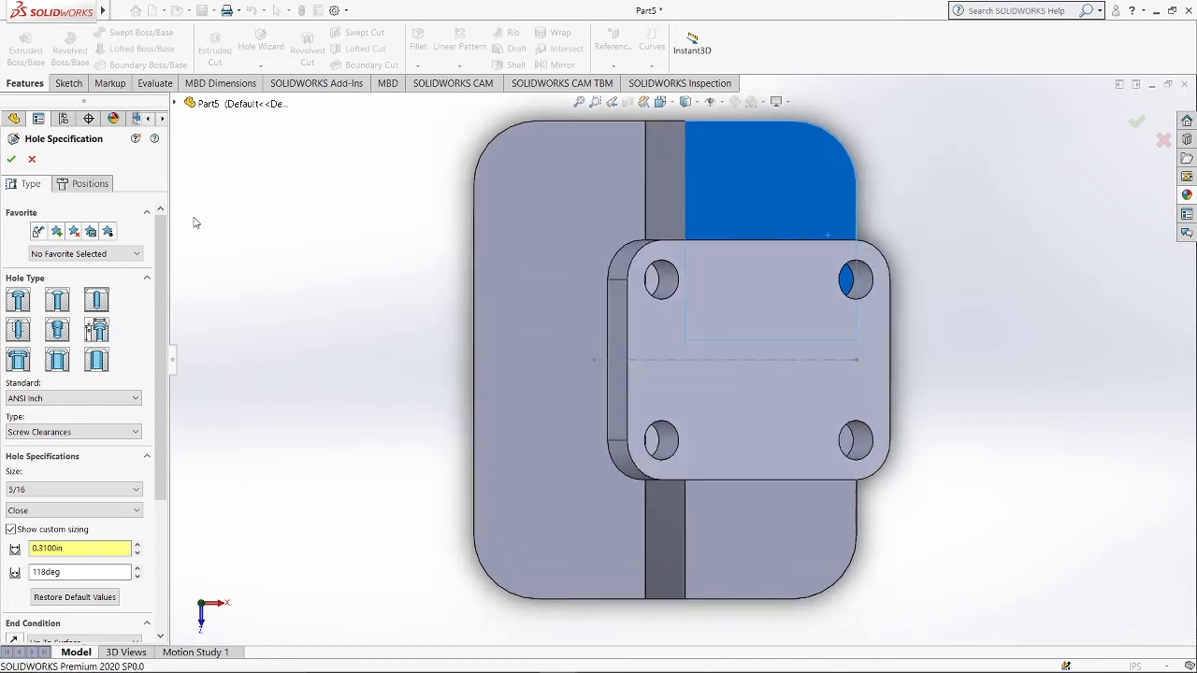
left_click(84, 184)
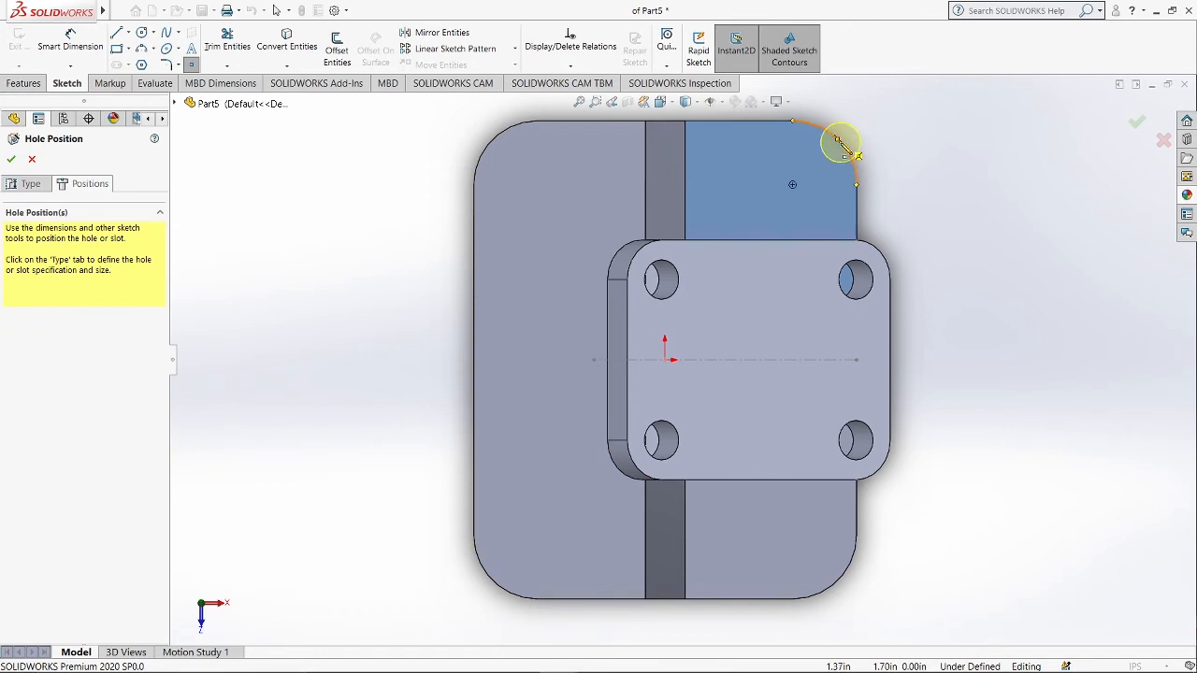
left_click(838, 139)
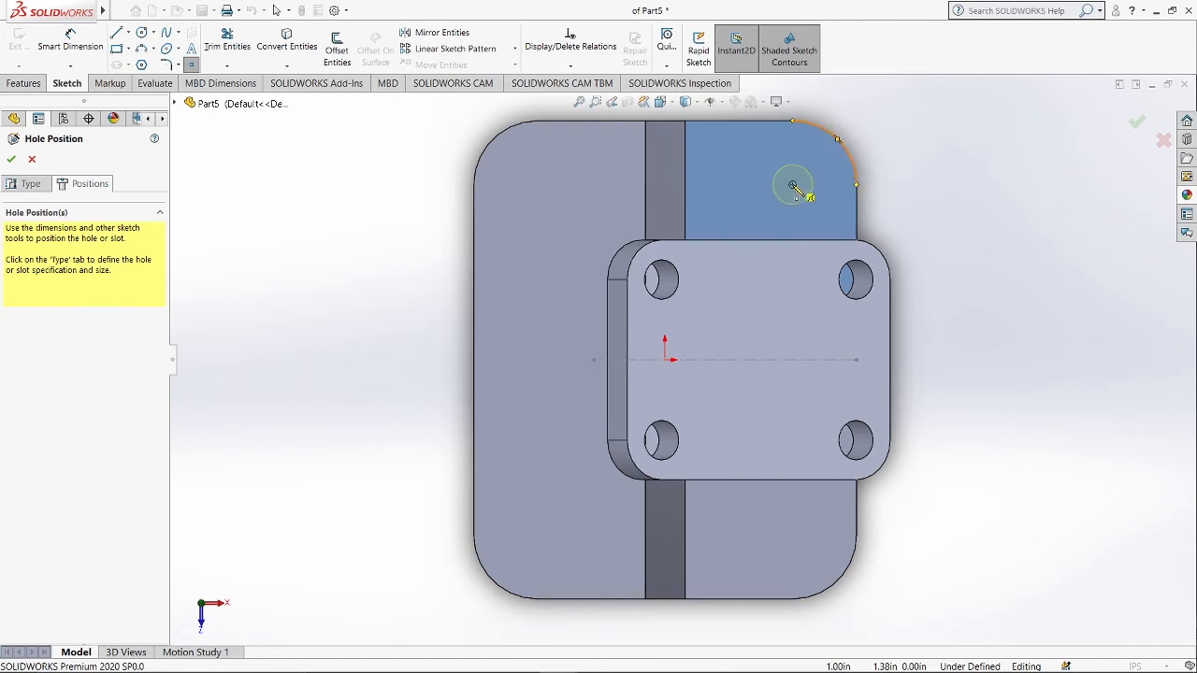
left_click(793, 185)
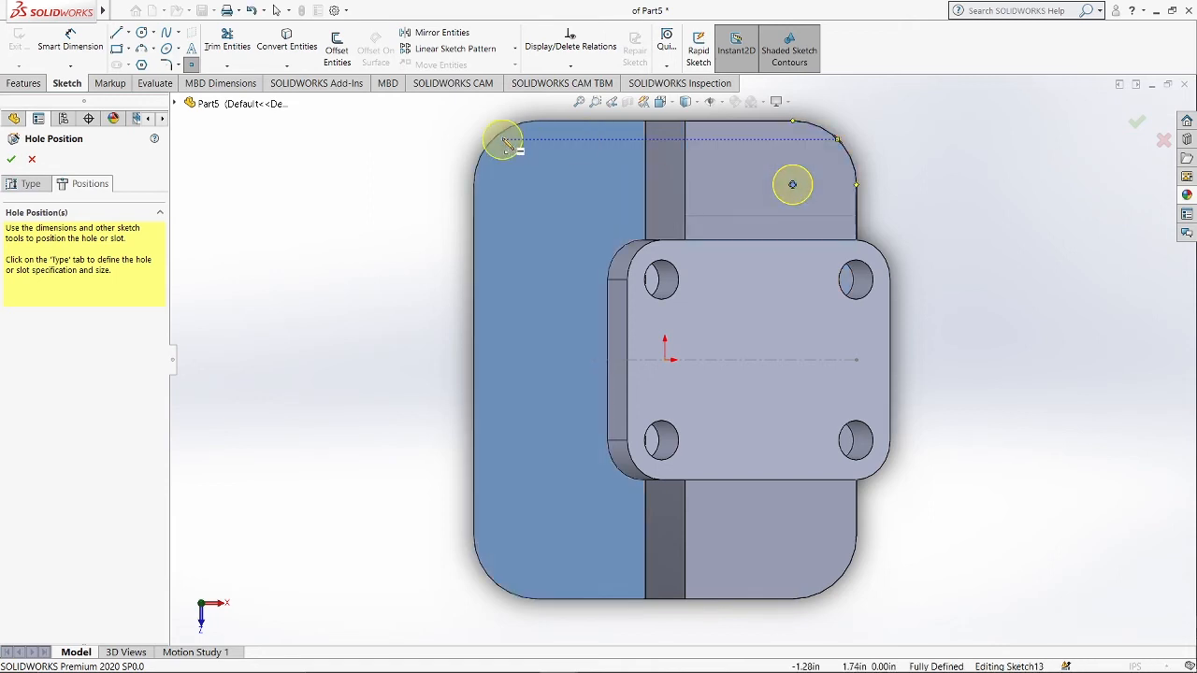
left_click(538, 184)
left_click(538, 535)
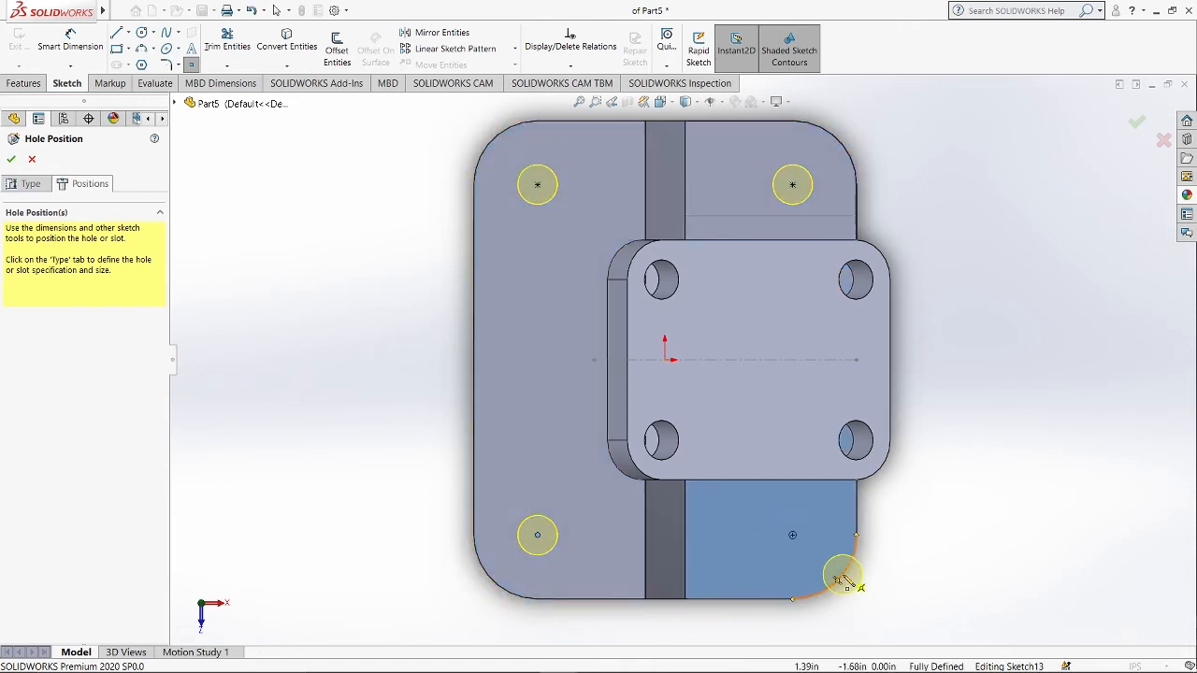
left_click(793, 535)
Restore the default 0.38 in clearance diameter for the 5/16 holes and choose Up To Surface ending.
left_click(39, 185)
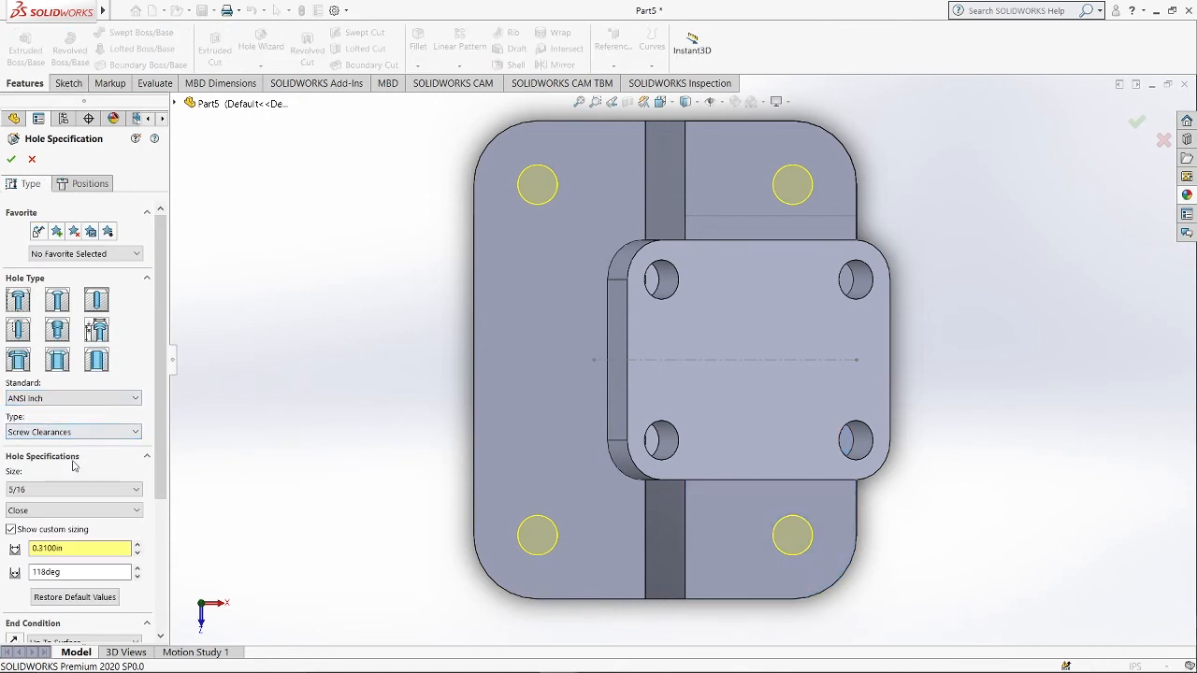
scroll(72, 458, "down", 3)
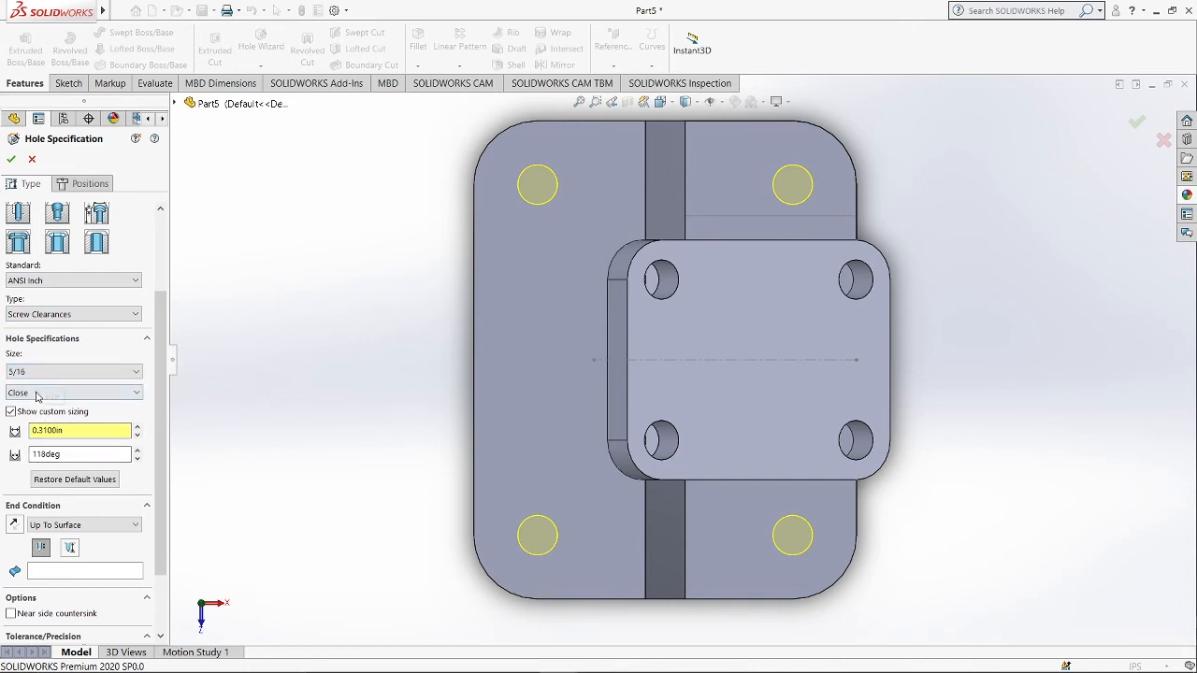
left_click(77, 432)
left_click(66, 526)
left_click(62, 586)
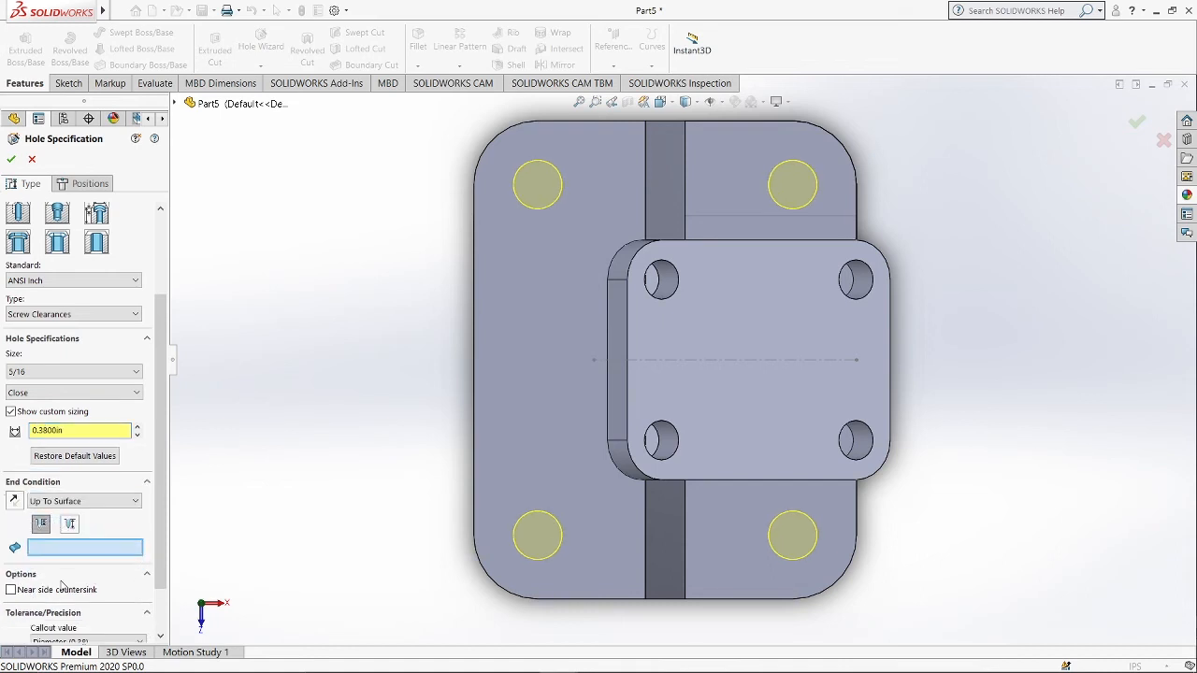
Pick the base plate's underside as the end surface and confirm the holes.
middle_click_drag(309, 448, 495, 420)
left_click(622, 253)
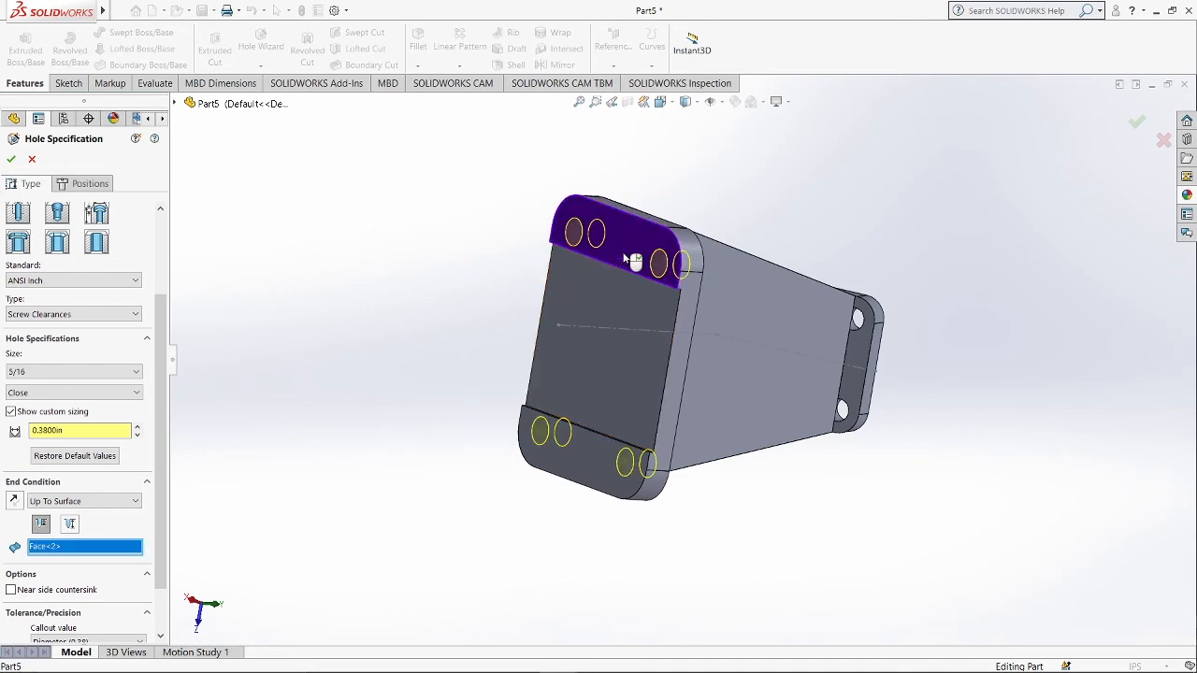
key("Return")
Open a new sketch on the outer face of the right rib, viewed normal to it.
key("space")
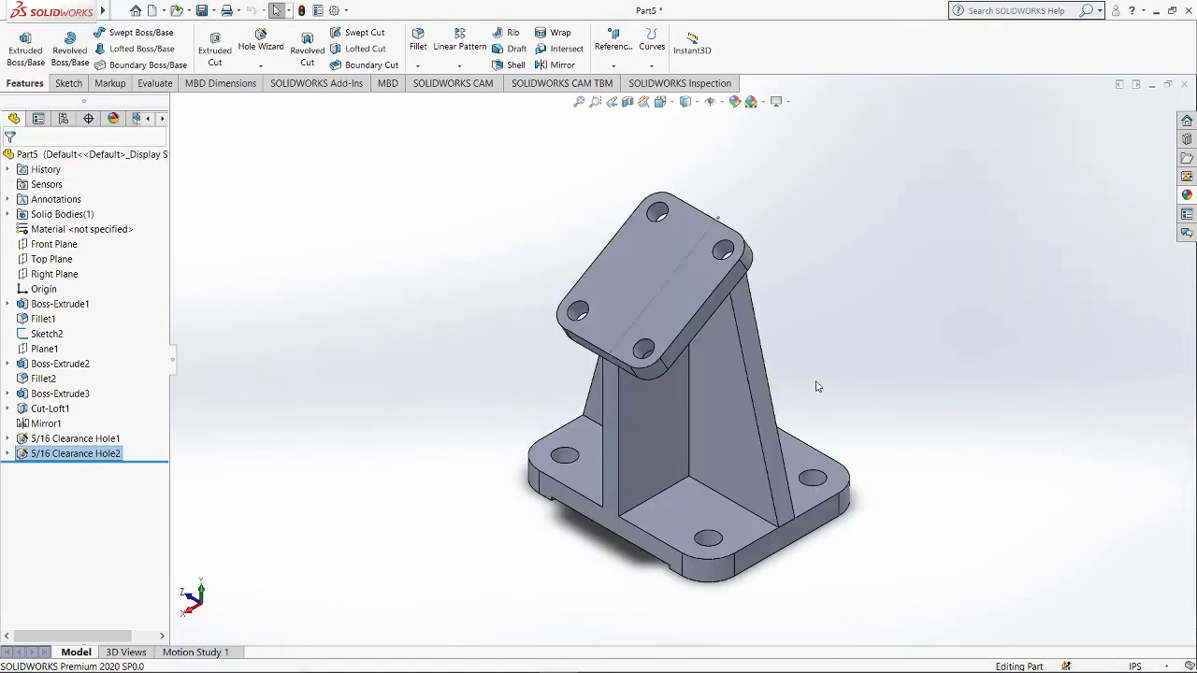
middle_click_drag(816, 386, 721, 393)
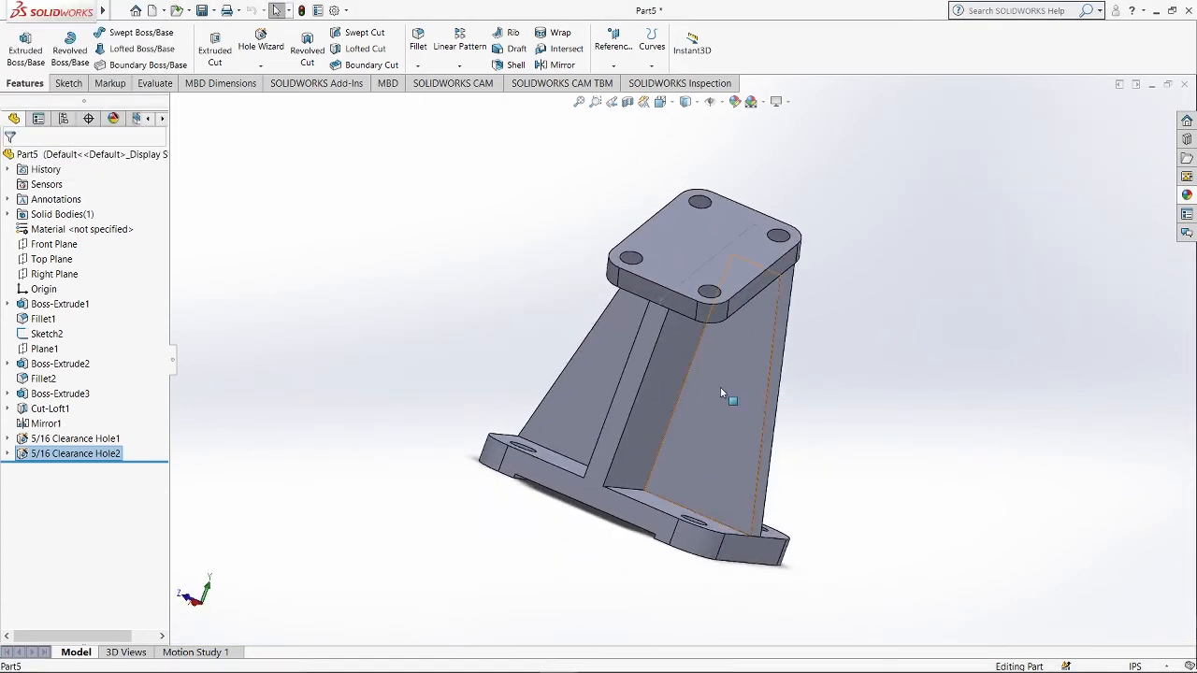
left_click(721, 393)
key("ctrl+8")
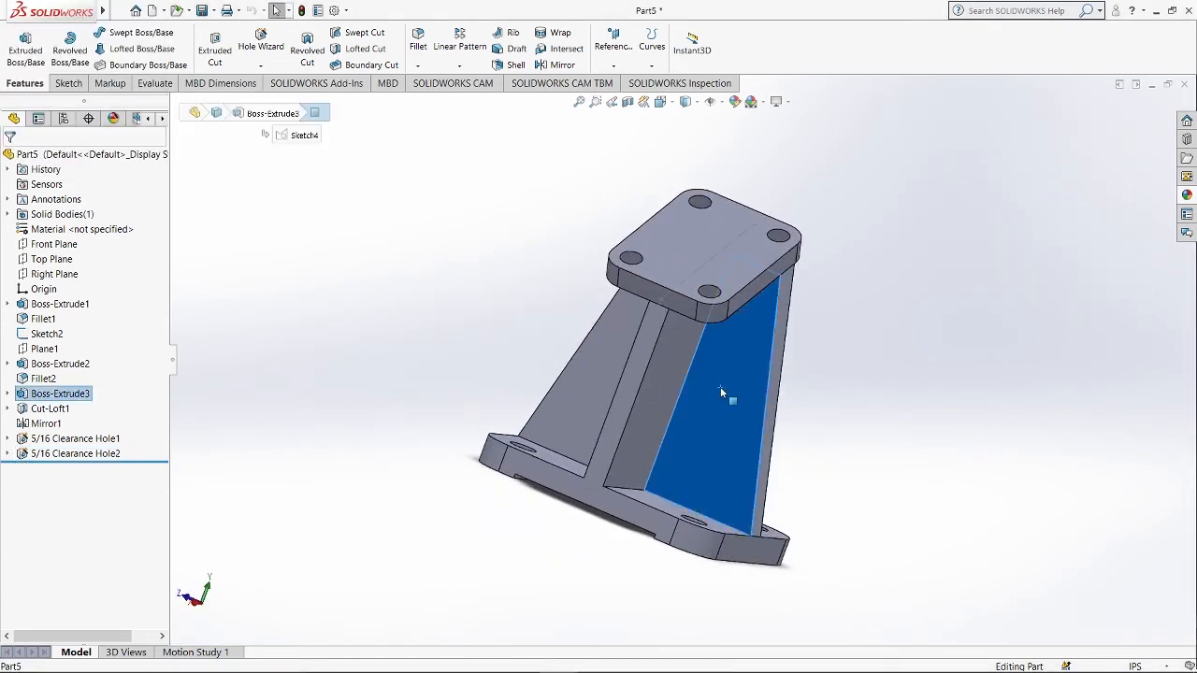
right_click(745, 383)
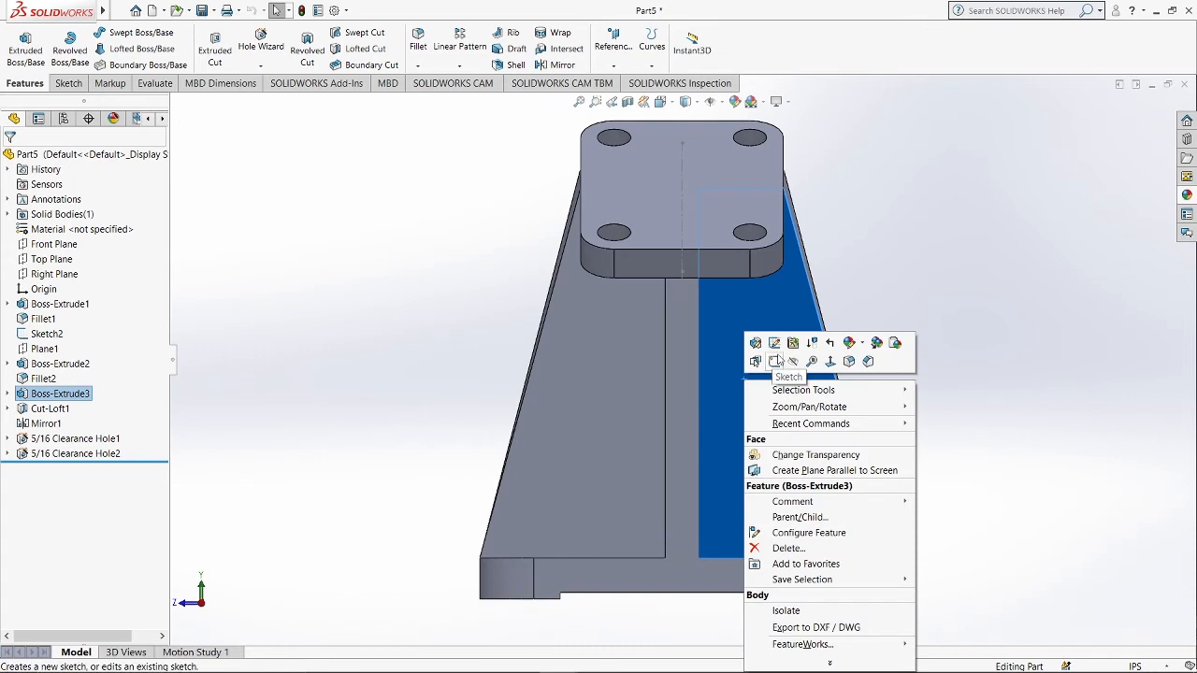
left_click(777, 361)
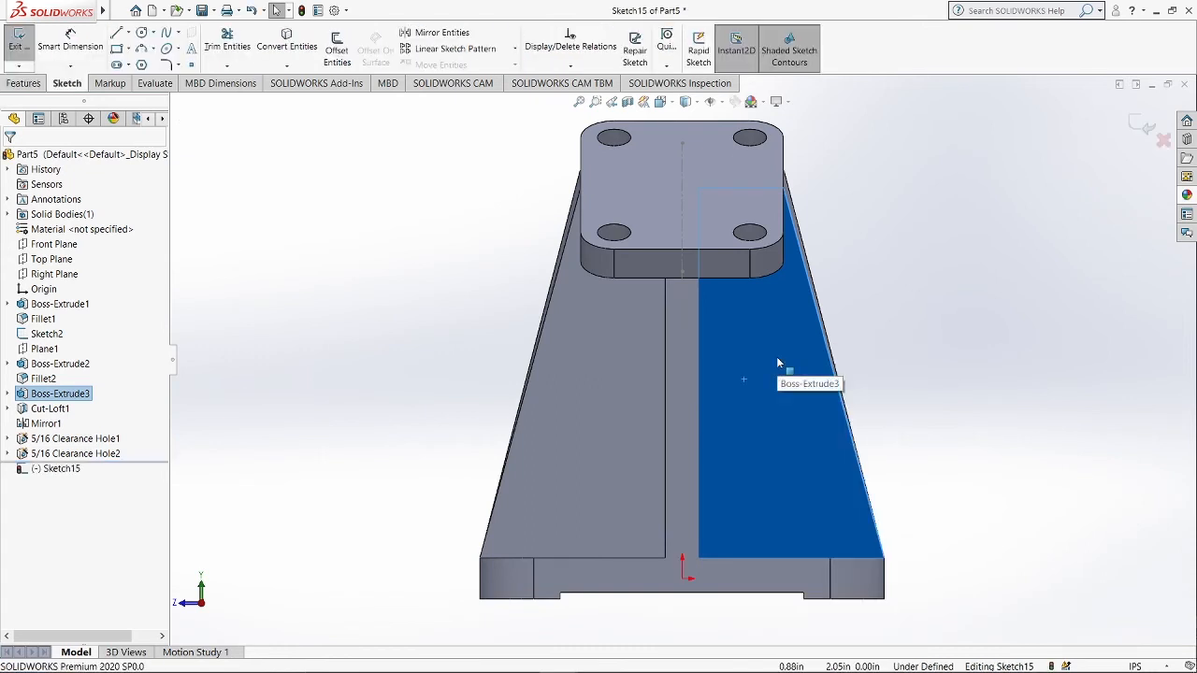
Sketch two concentric circles in the middle of the rib face.
left_click(142, 33)
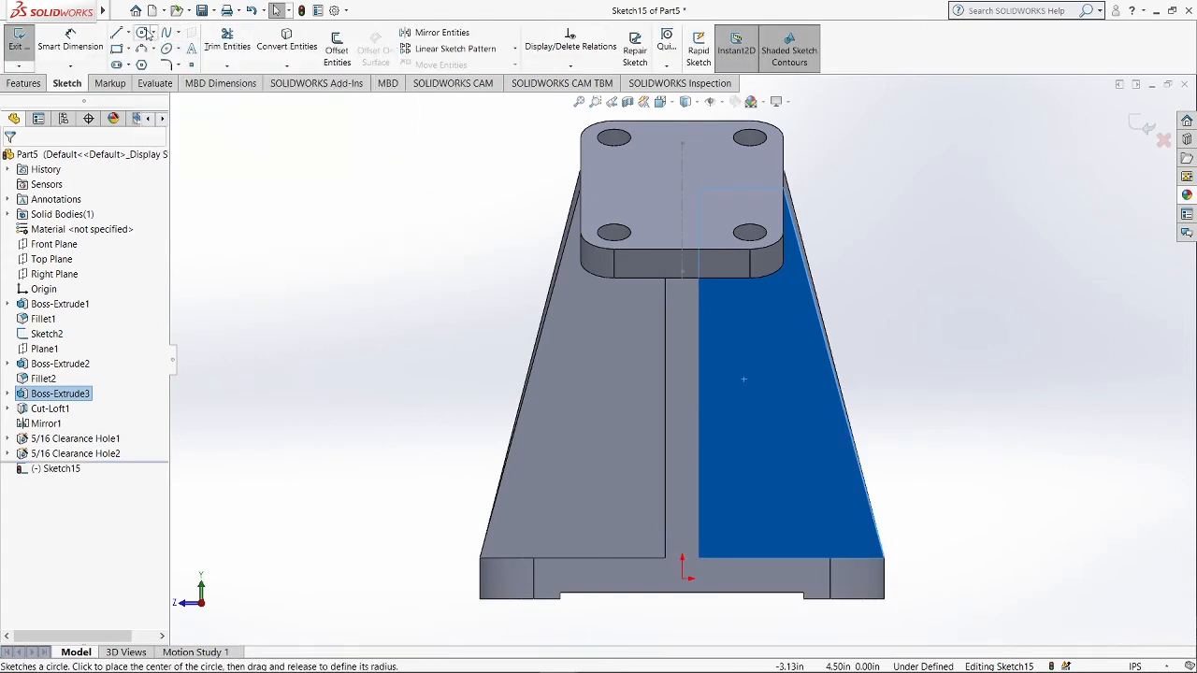
left_click(742, 379)
left_click(759, 391)
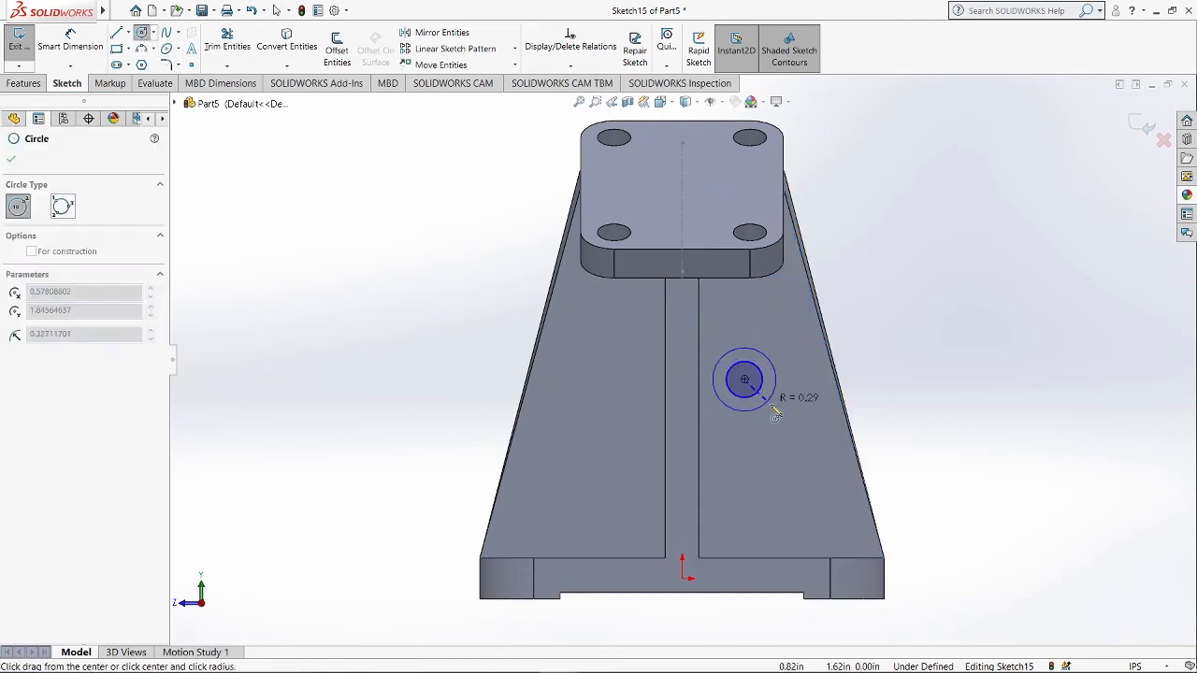
key("Escape")
Dimension the outer circle's diameter as 0.75 in.
left_click(91, 46)
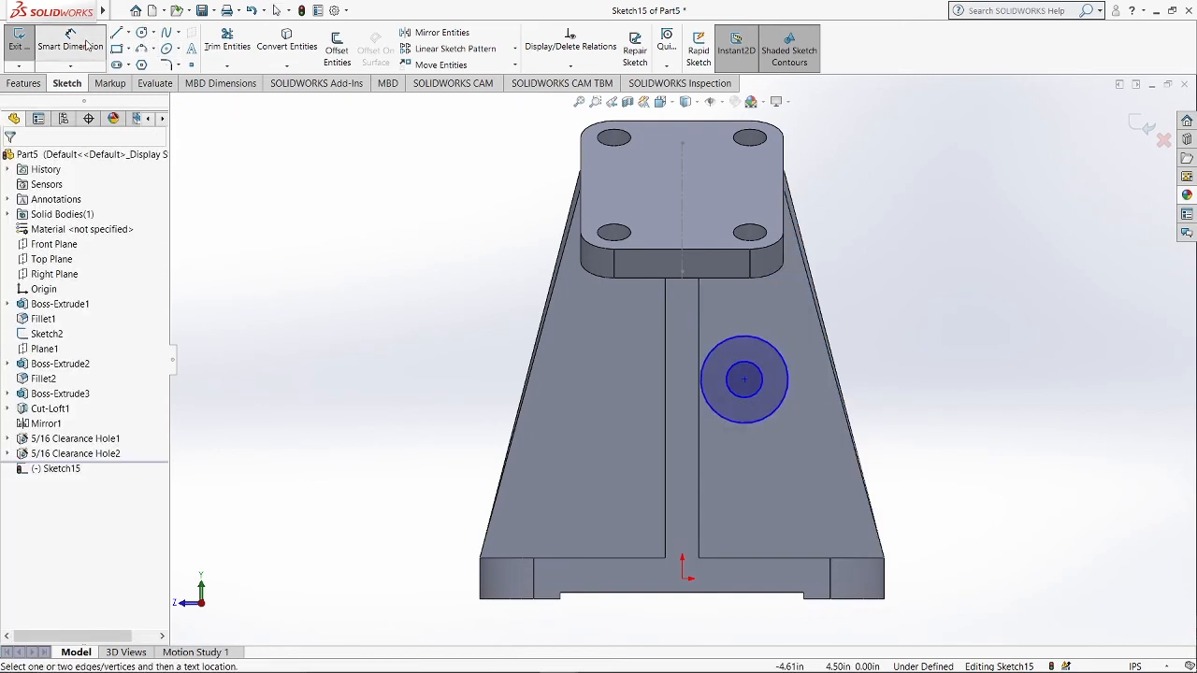
left_click(790, 387)
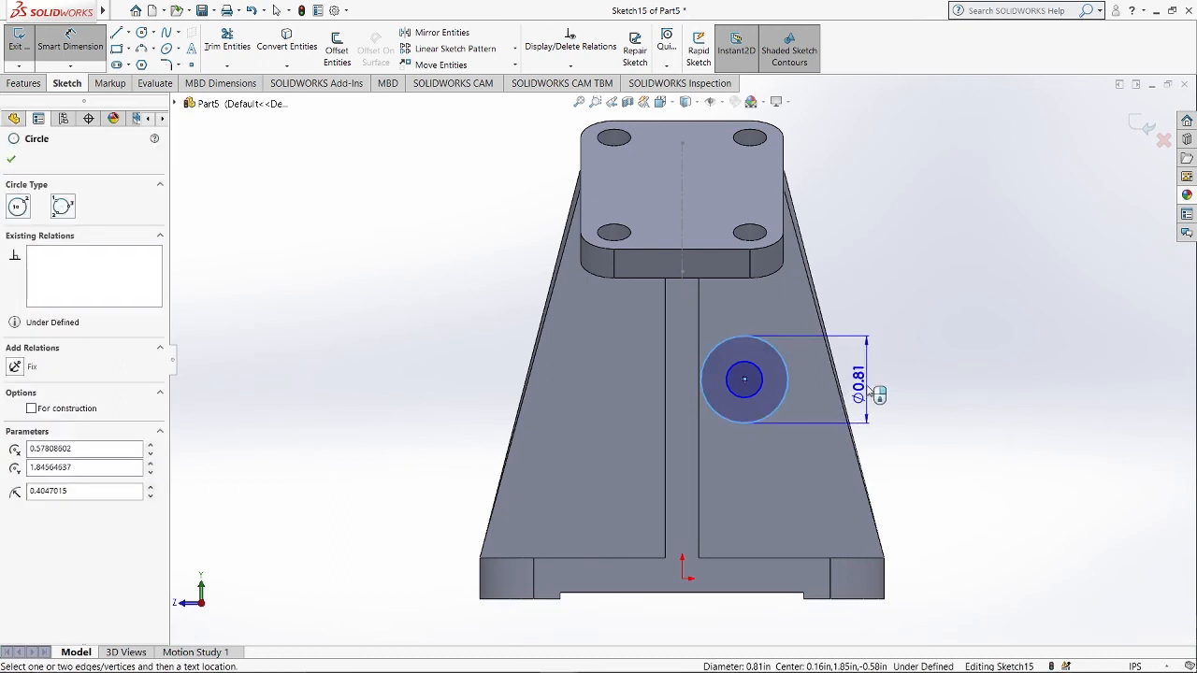
left_click(872, 390)
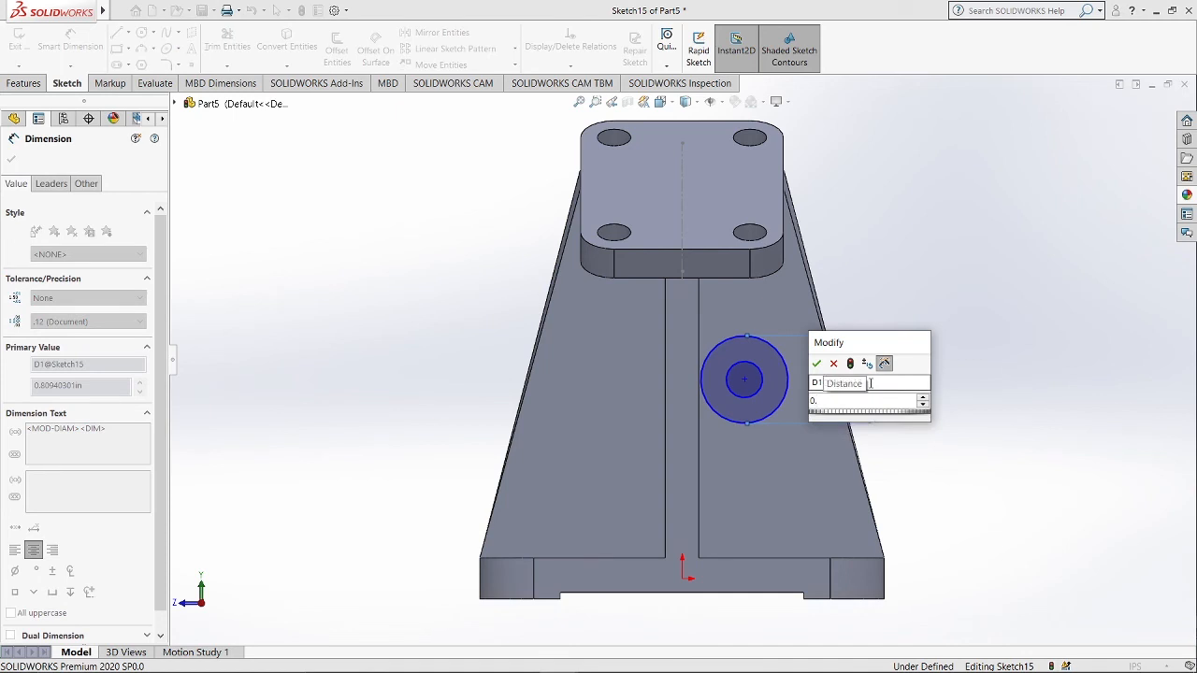
type("0.75")
key("Return")
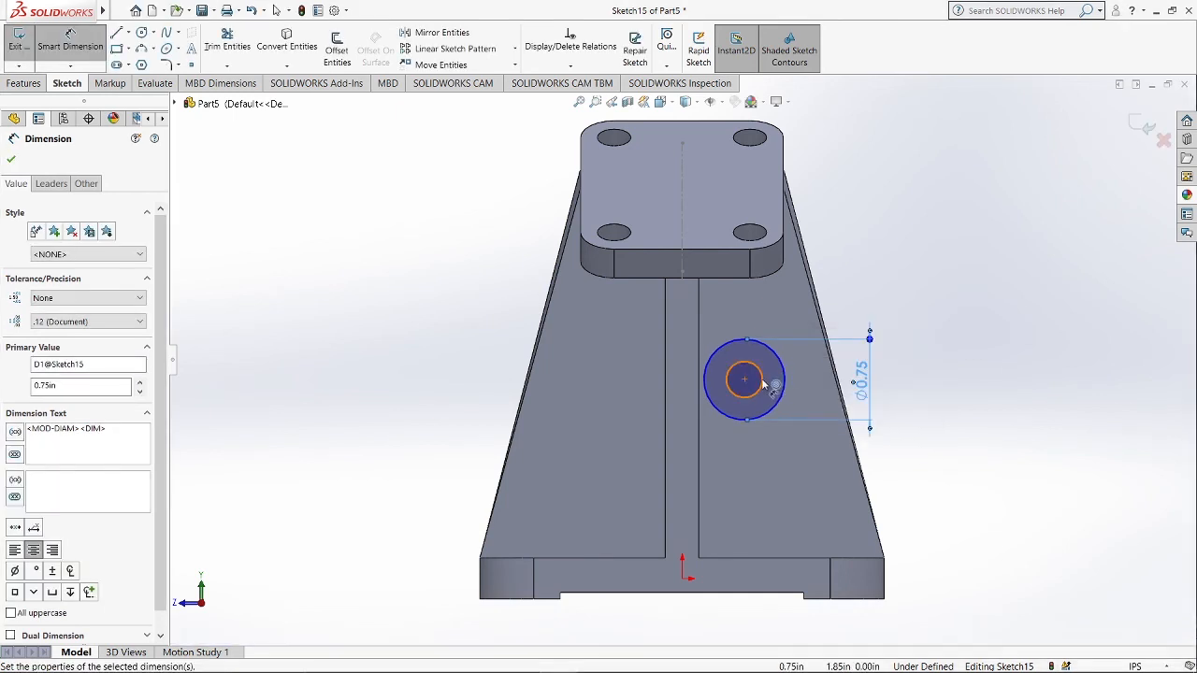
Dimension the inner circle's diameter as 0.5 in.
left_click(764, 384)
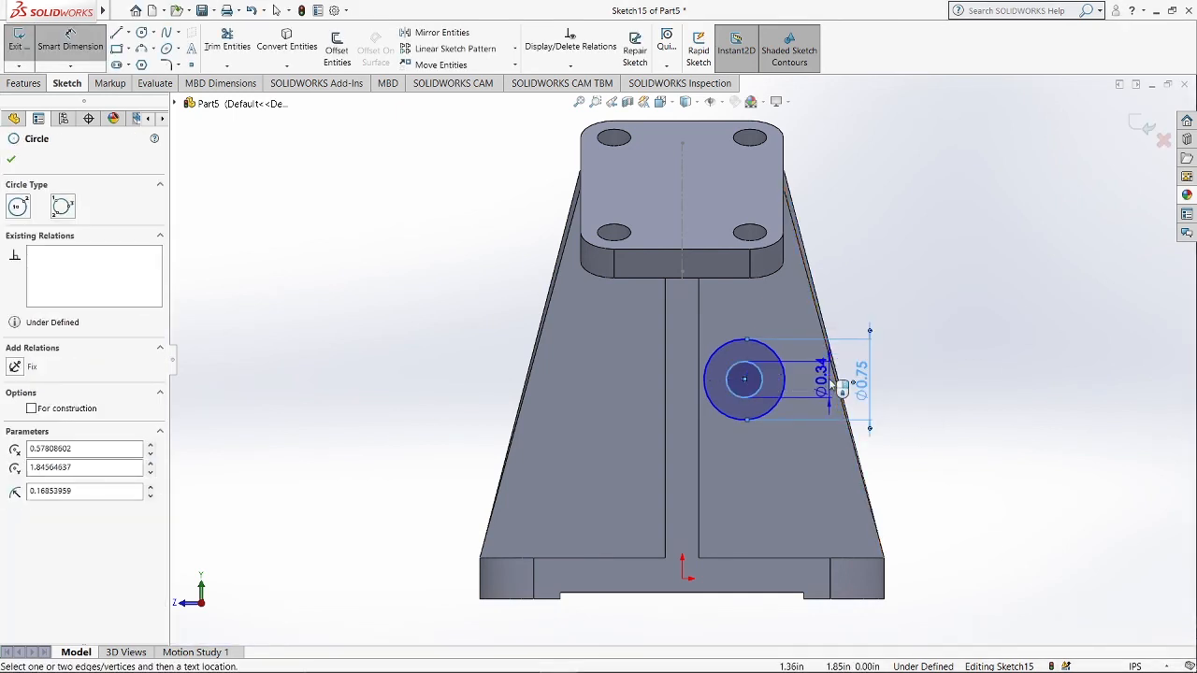
left_click(831, 384)
left_click(830, 385)
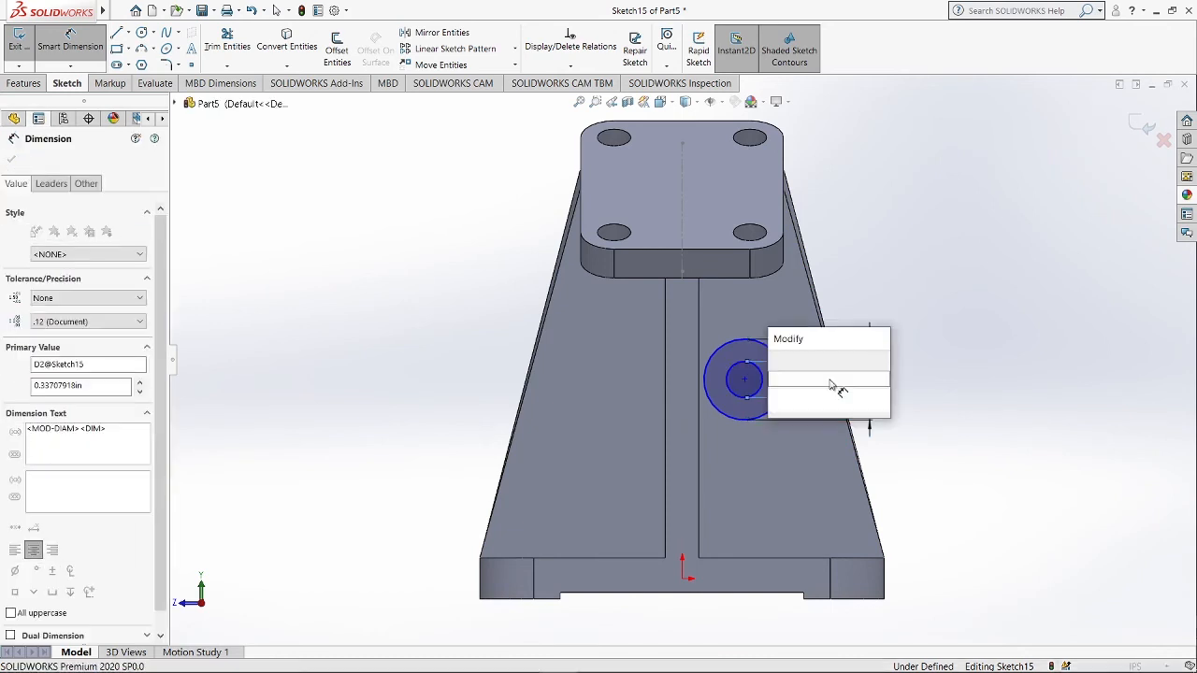
type("0.5")
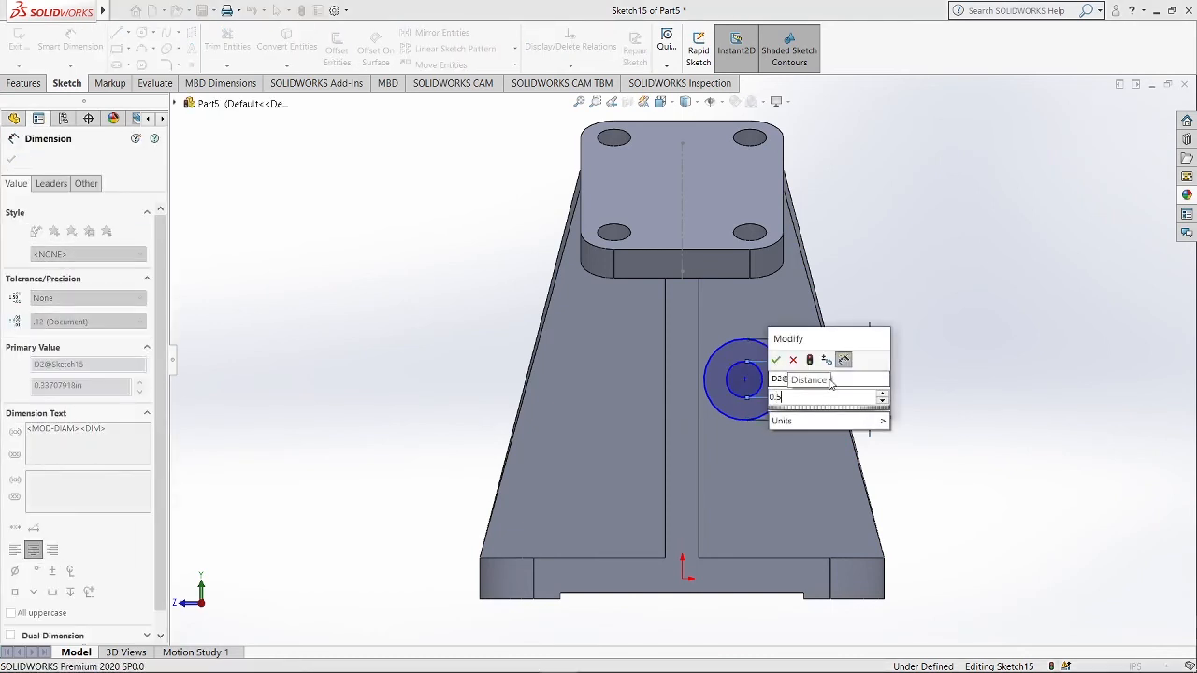
key("Return")
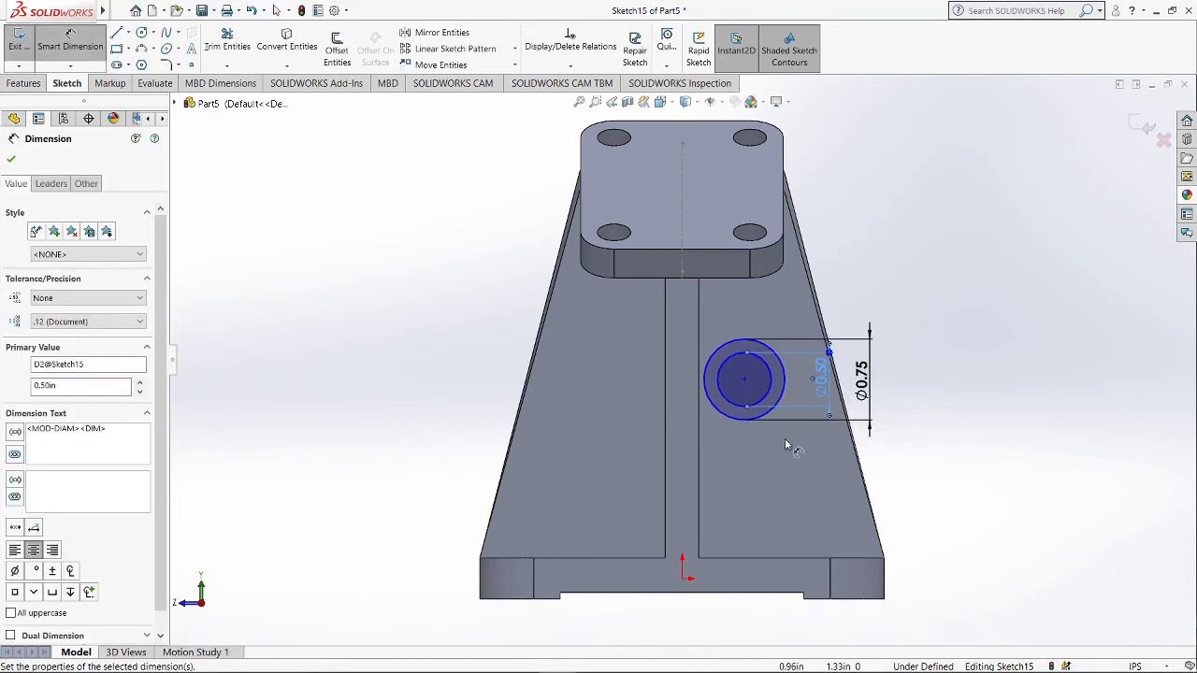
Dimension the circles' center 1.38 in above the base's bottom edge.
left_click(746, 381)
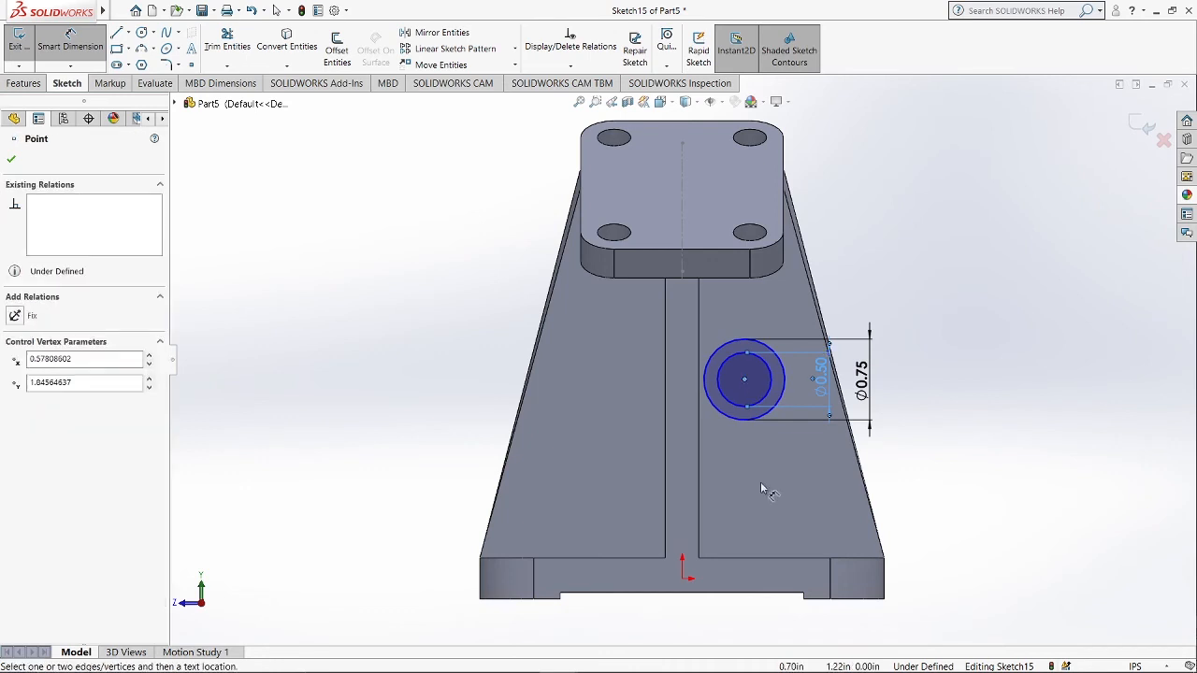
left_click(762, 561)
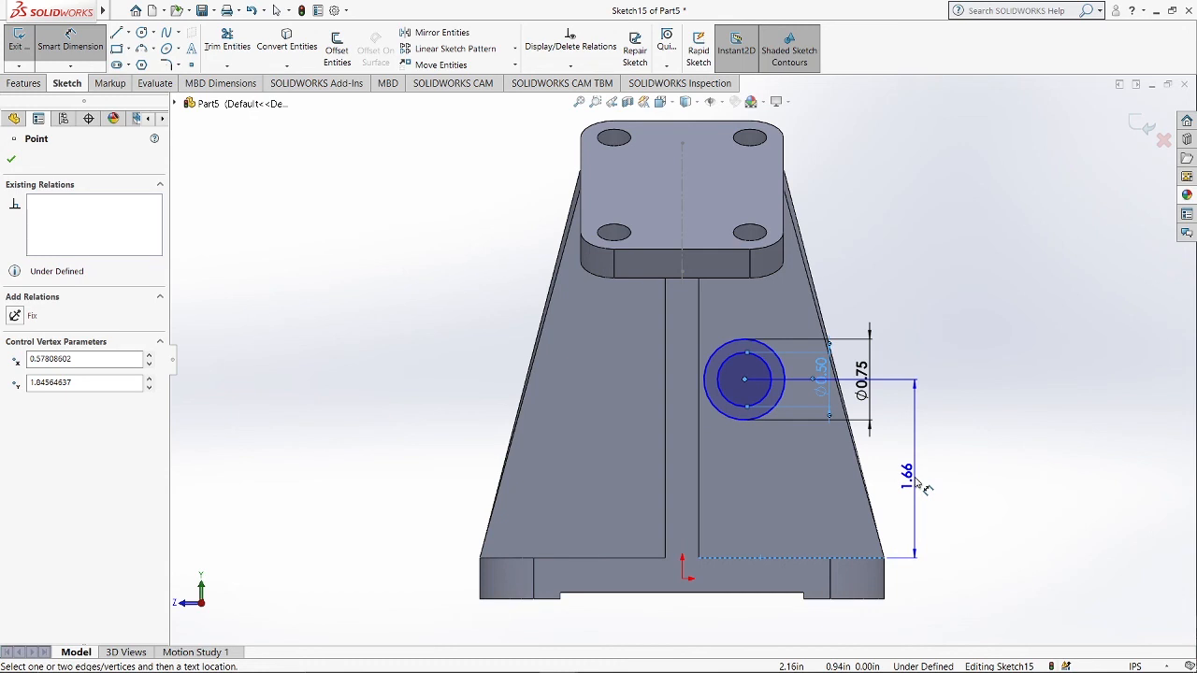
left_click(915, 483)
double_click(916, 483)
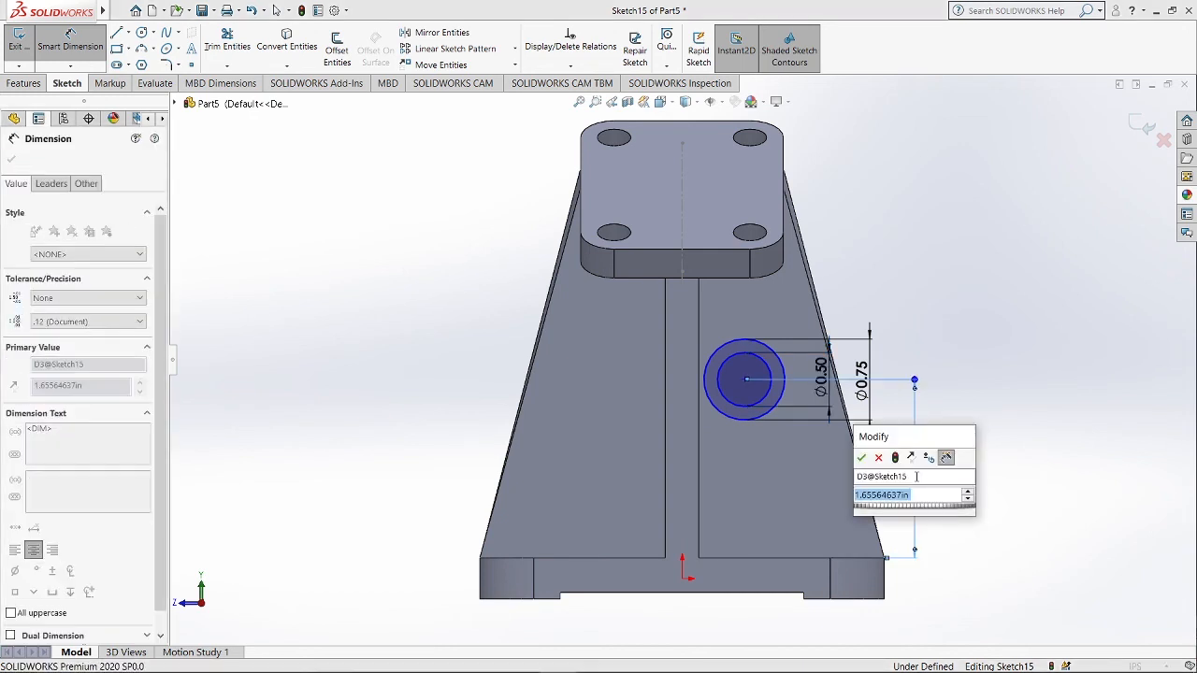
type("1.")
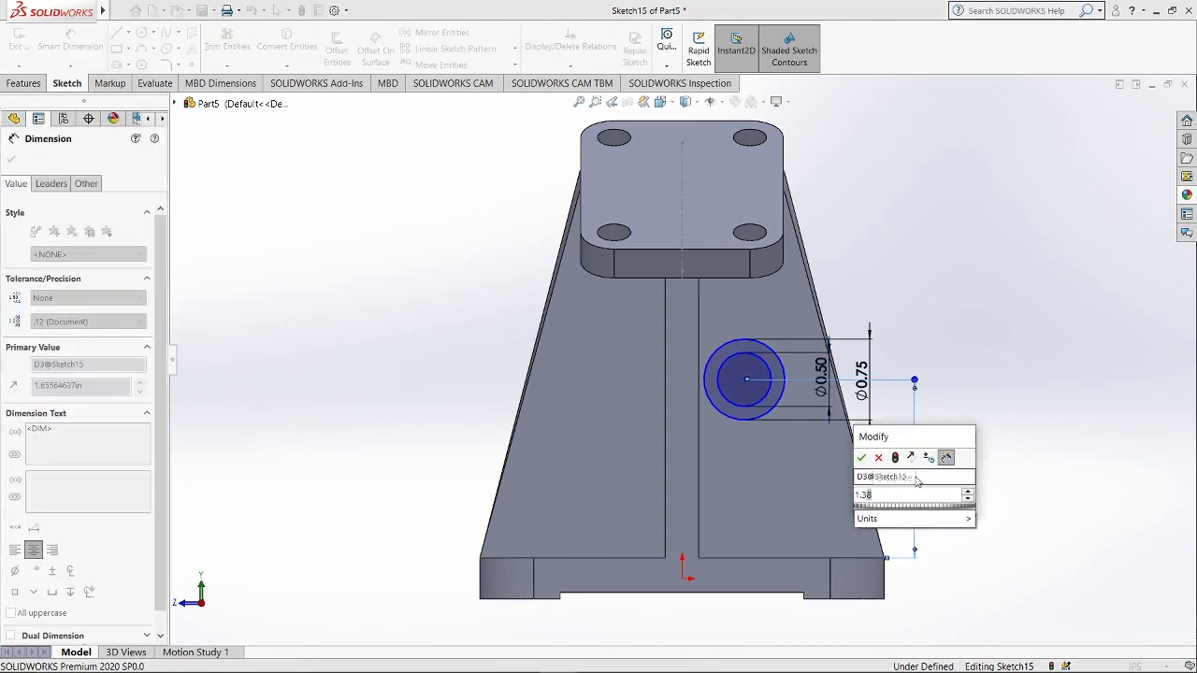
type("38")
key("Return")
Dimension the circles' center 0.5 in horizontally from the origin, fully defining the sketch.
left_click(746, 413)
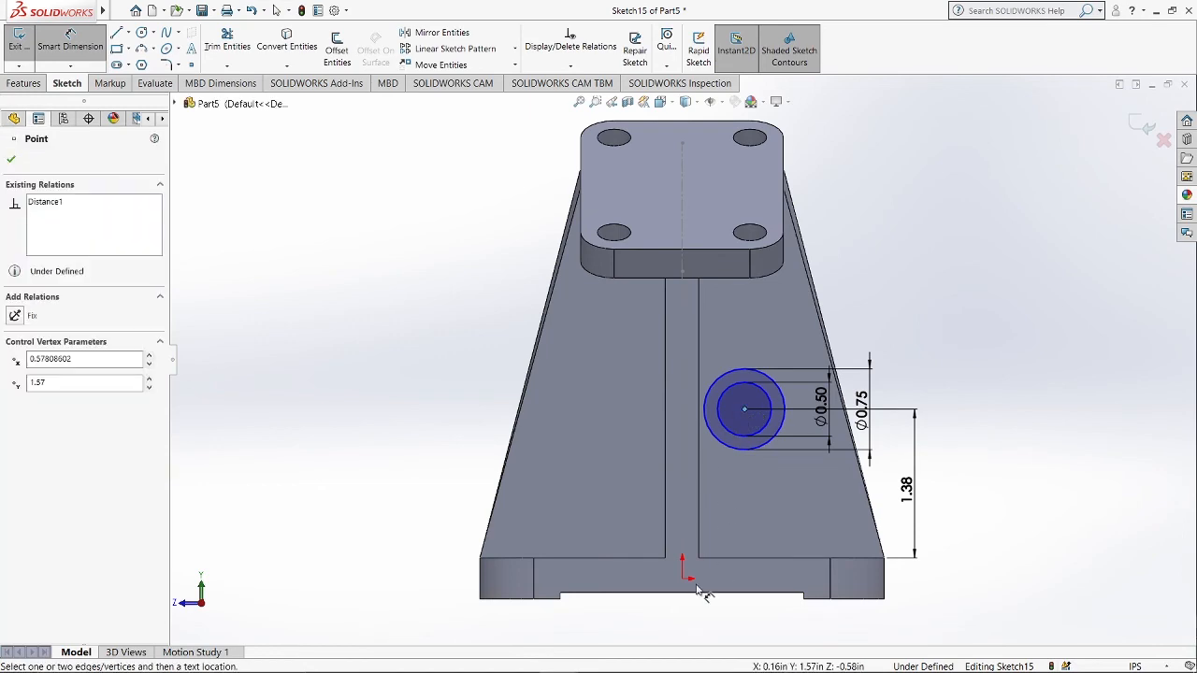
left_click(683, 580)
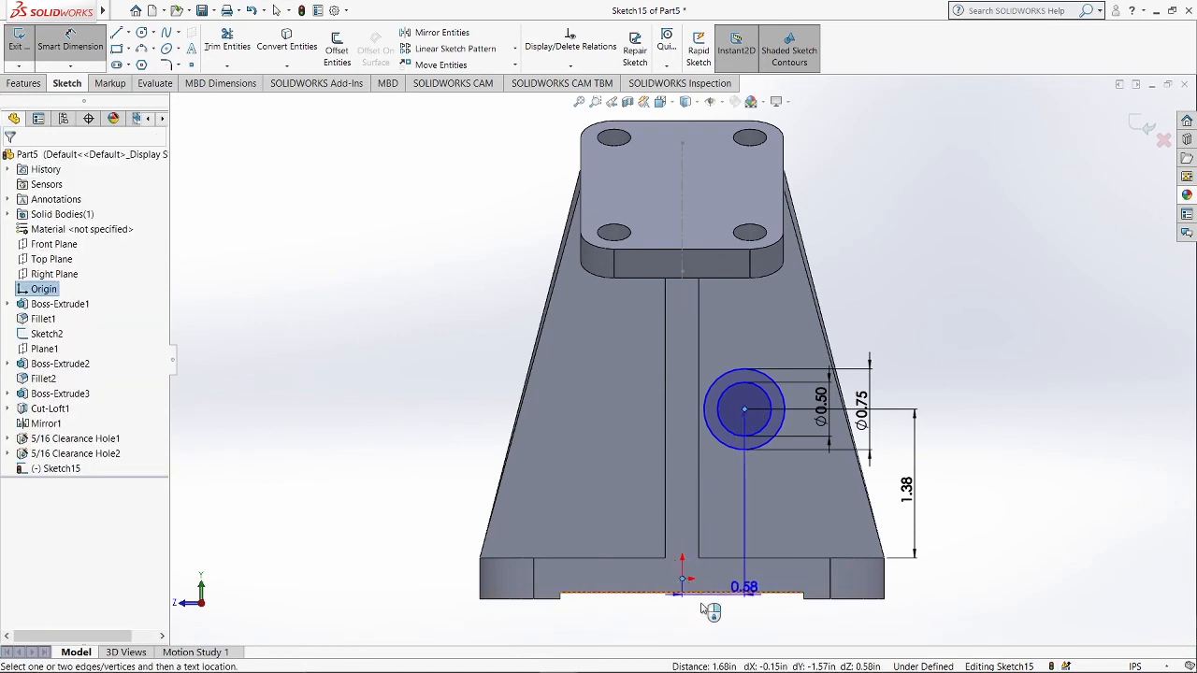
left_click(703, 601)
type(".5")
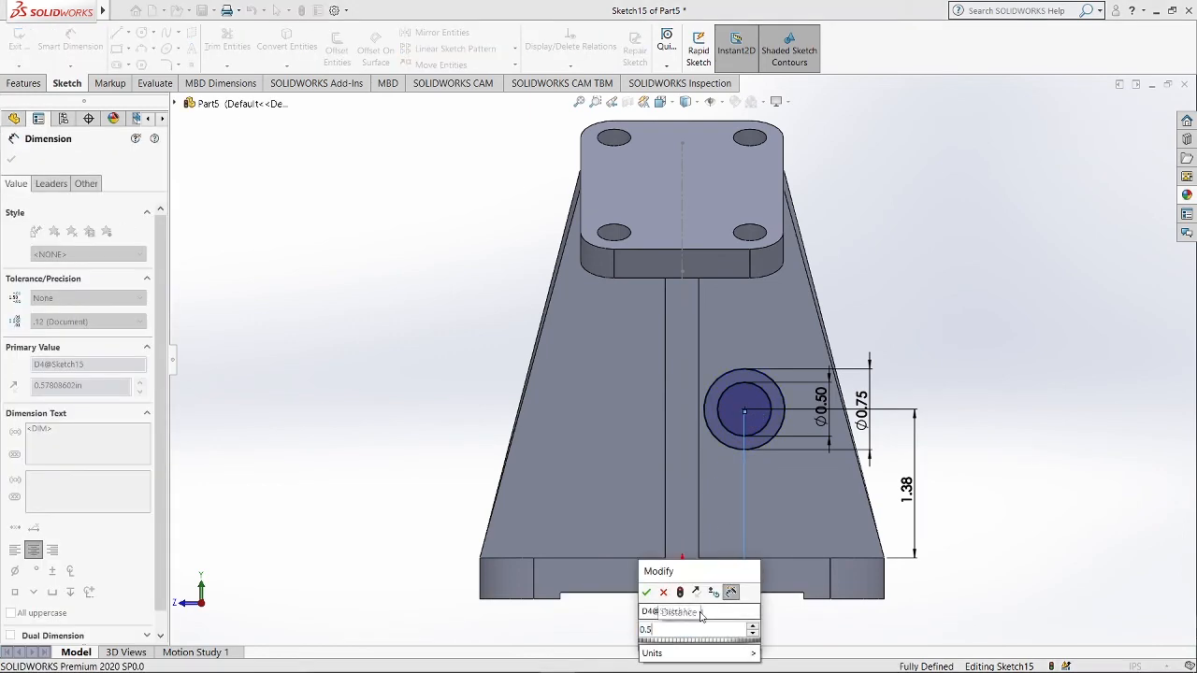
key("Return")
Start an Extruded Boss from the sketch with its start offset 0.59 in from the sketch plane.
left_click(20, 83)
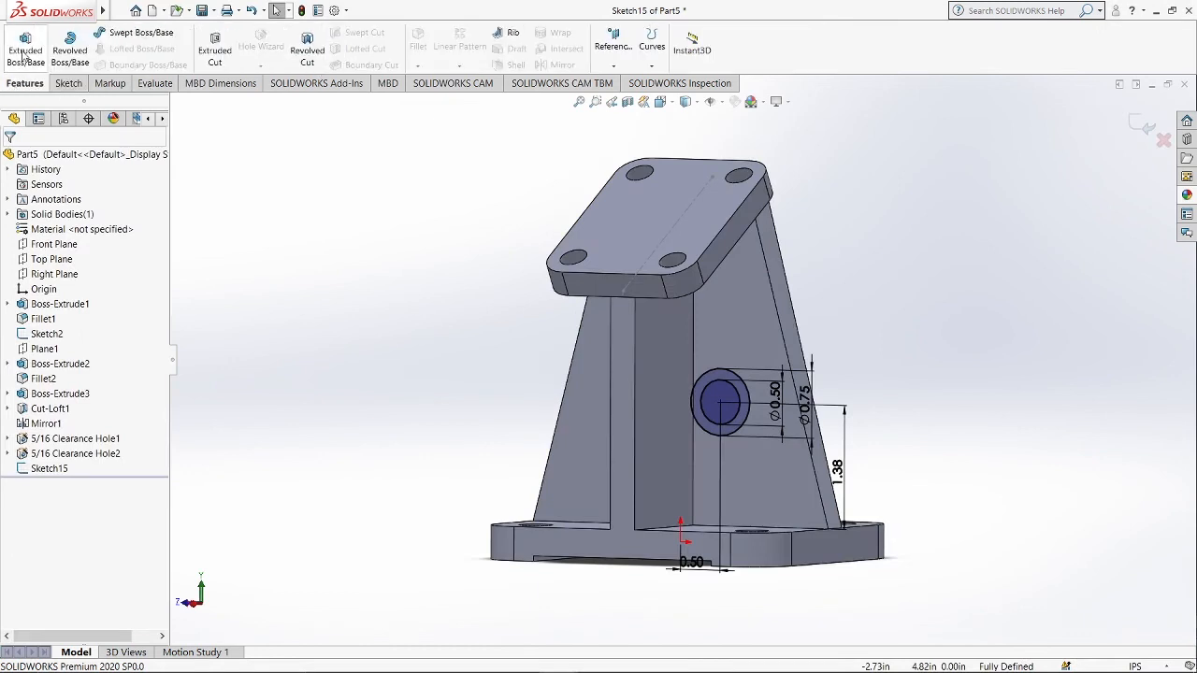
left_click(23, 54)
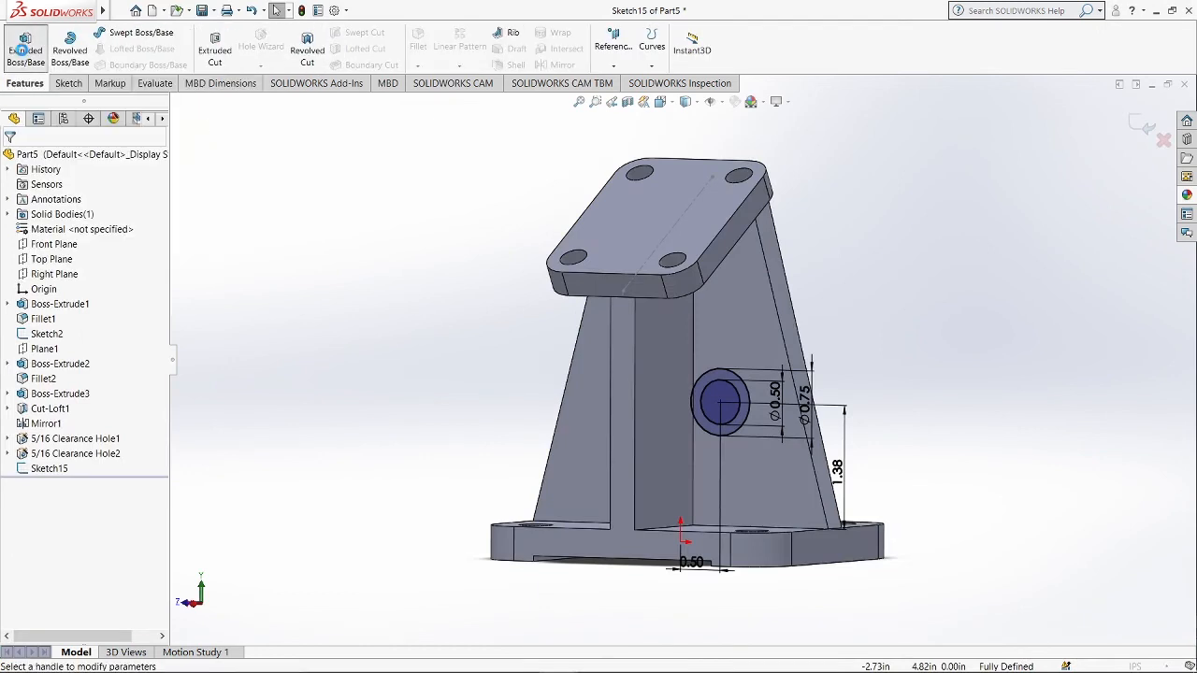
left_click(84, 204)
left_click(70, 247)
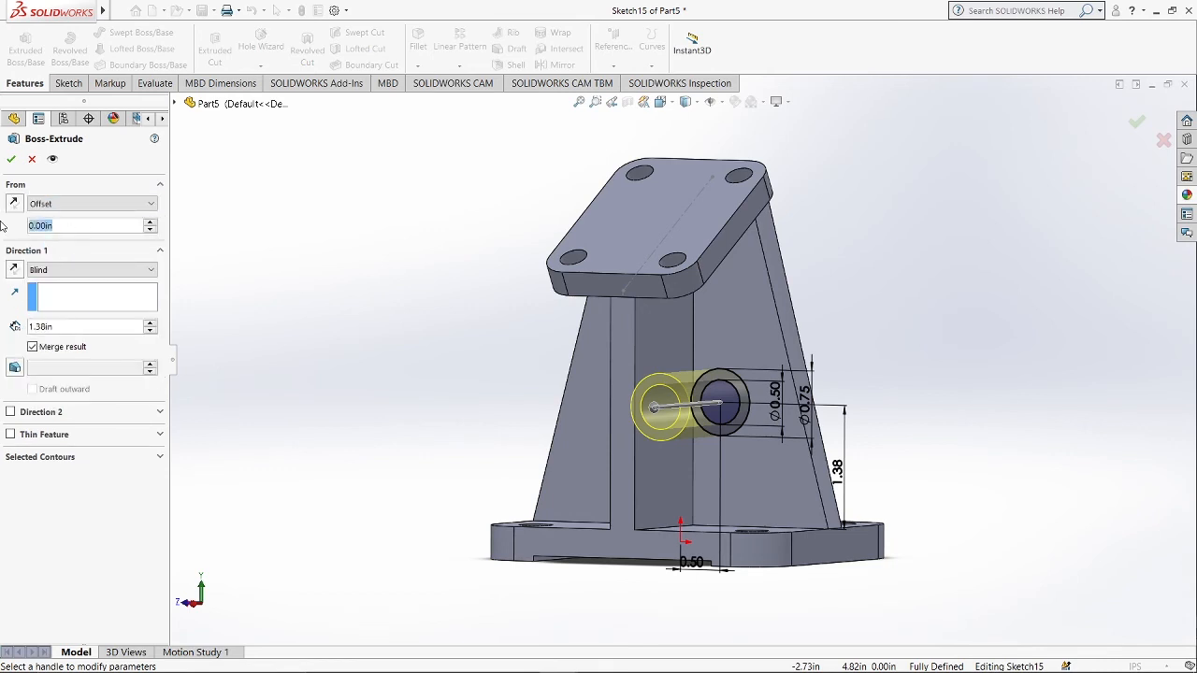
type("0.59")
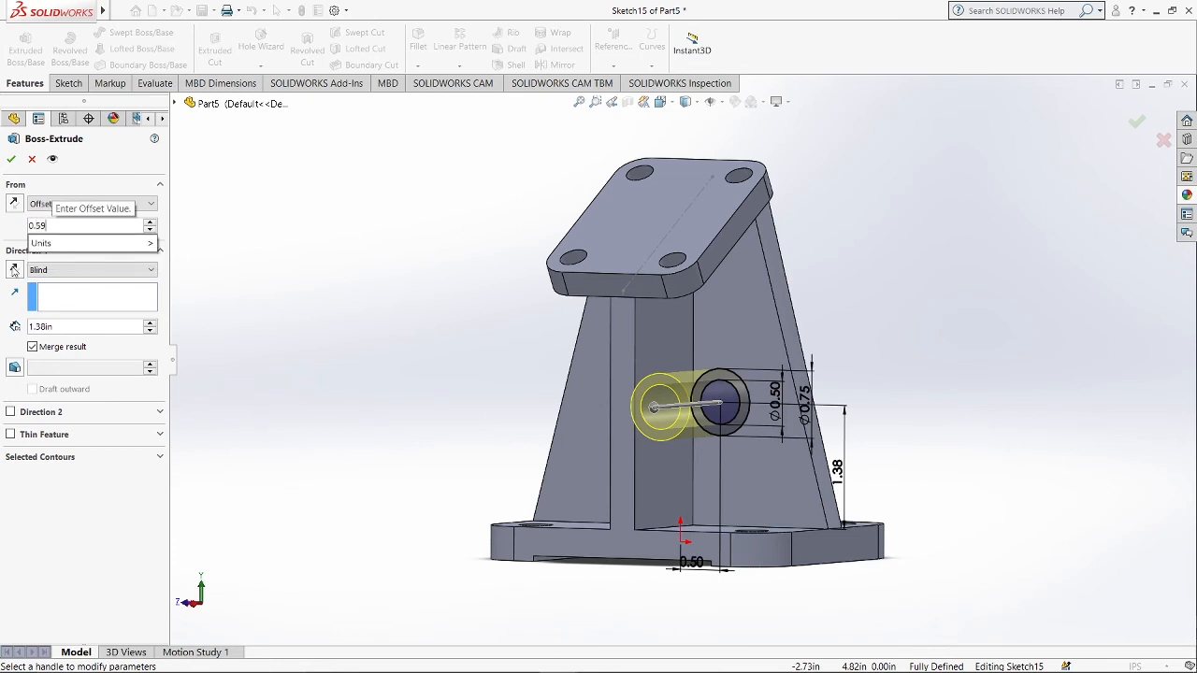
key("Return")
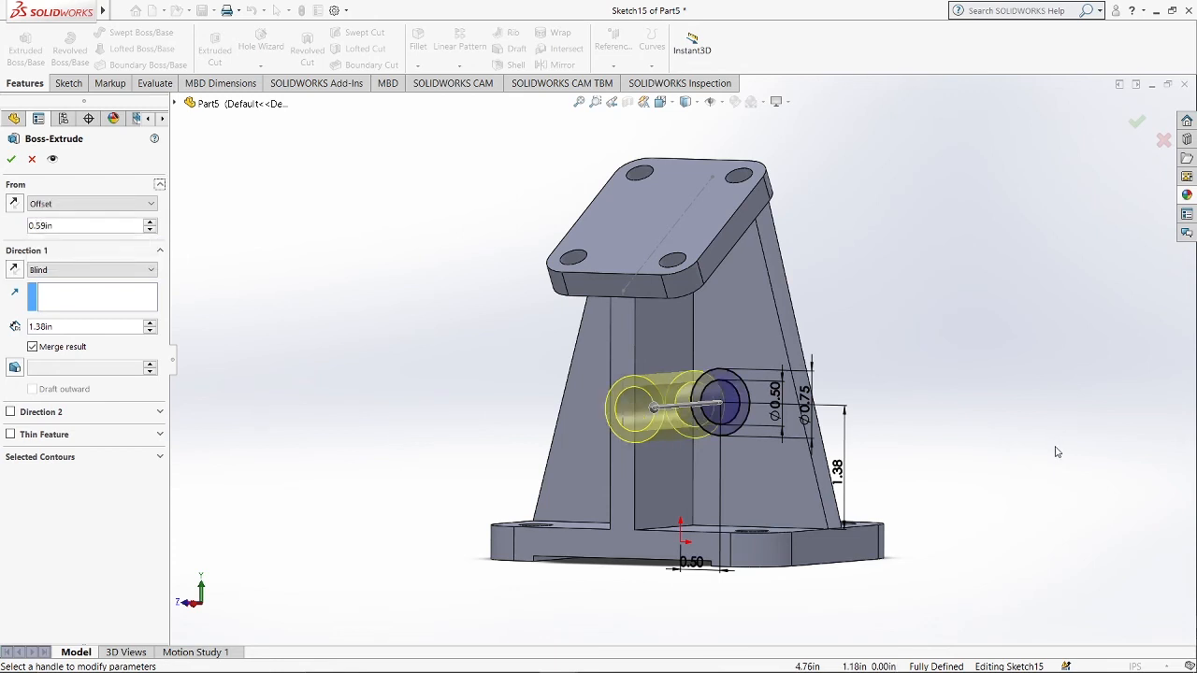
Select both circle regions as contours, reverse the extrusion direction, and confirm the 1.38 in boss.
middle_click_drag(1056, 452, 761, 396)
left_click(80, 326)
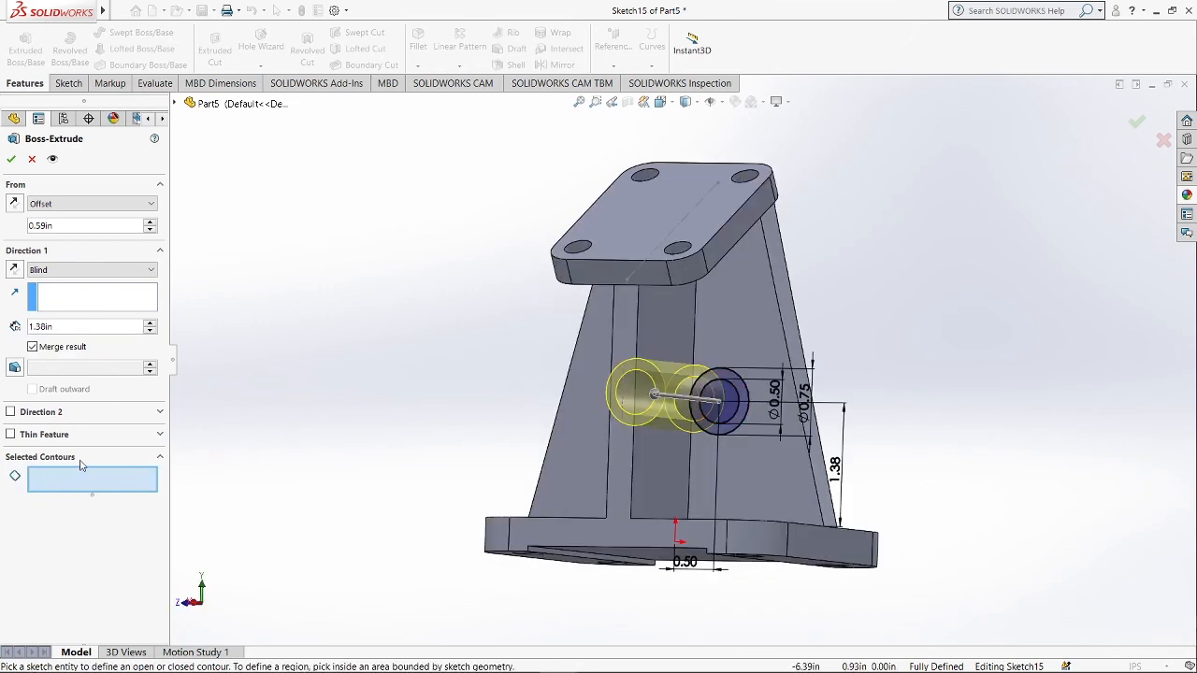
left_click(744, 396)
left_click(730, 397)
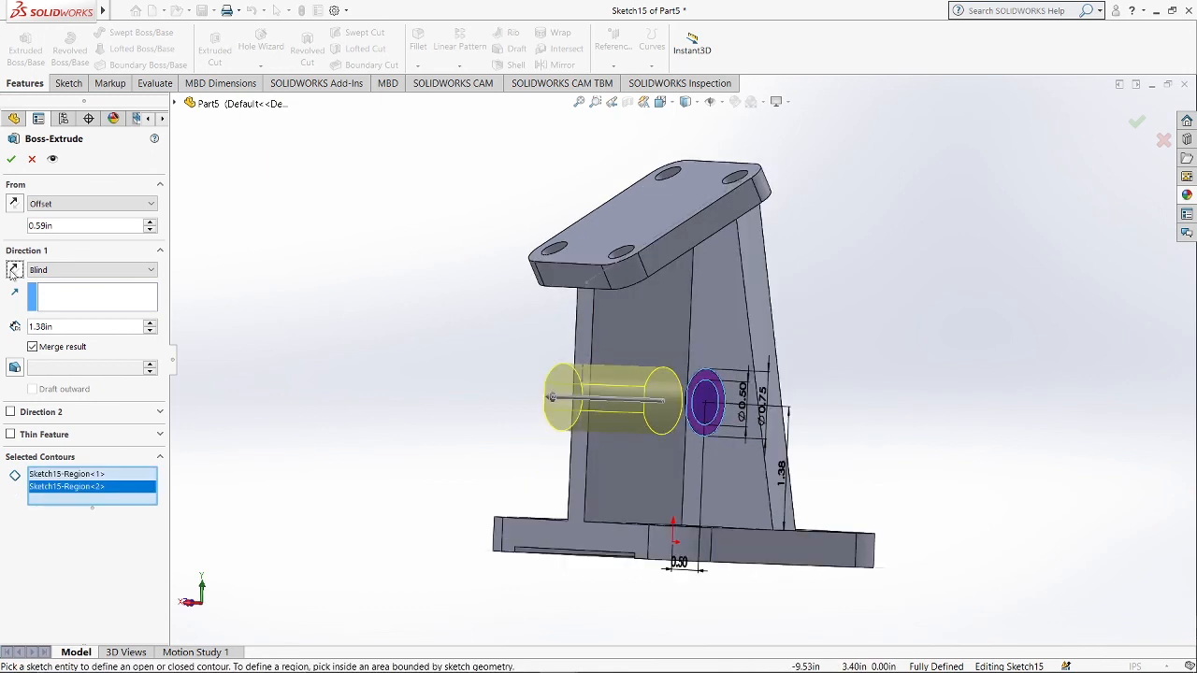
left_click(13, 270)
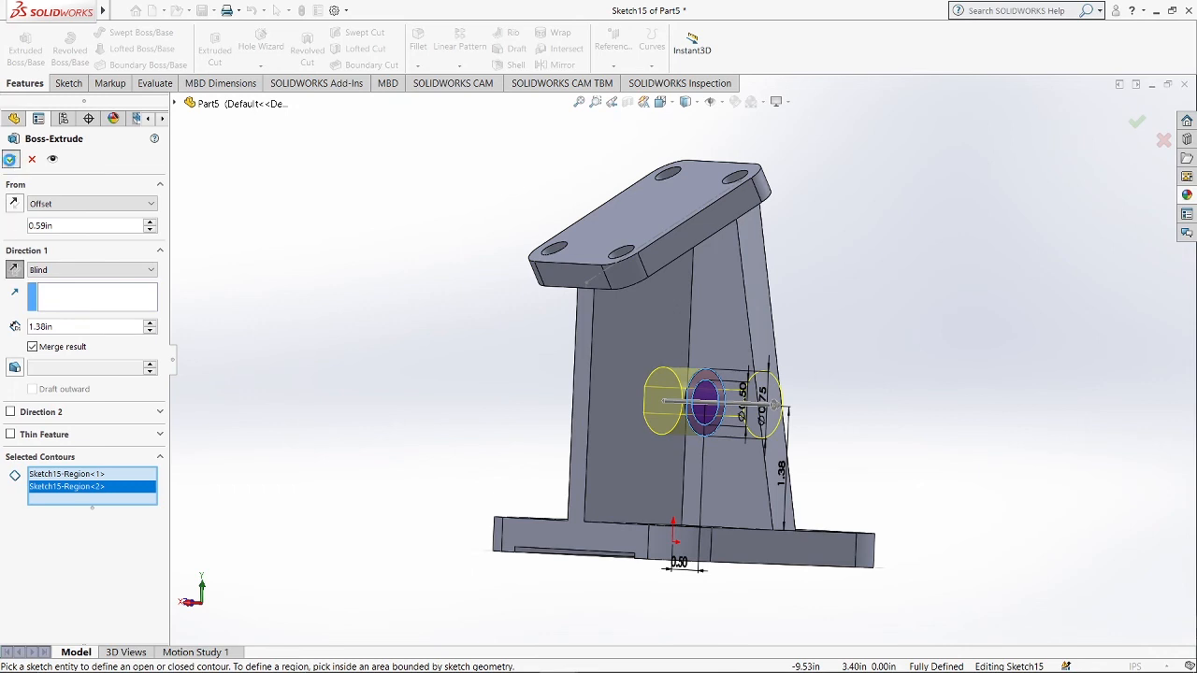
left_click(11, 159)
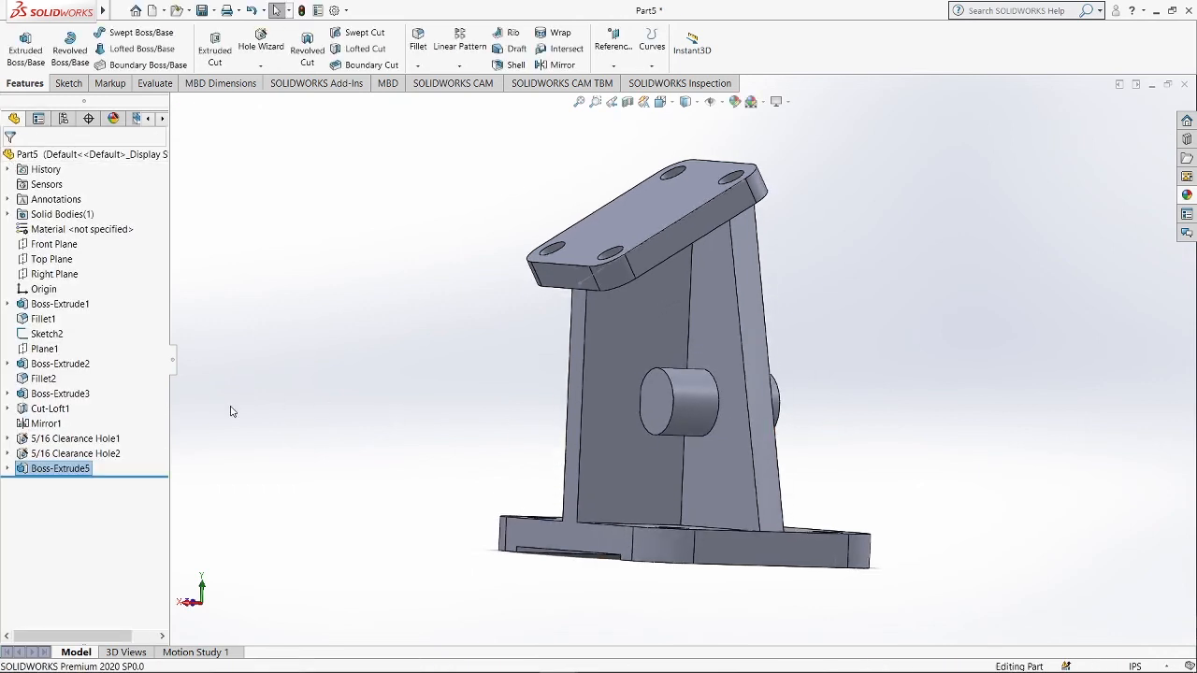
Cut-extrude the inner circle of the boss sketch Through All - Both to bore the cylindrical boss.
left_click(7, 468)
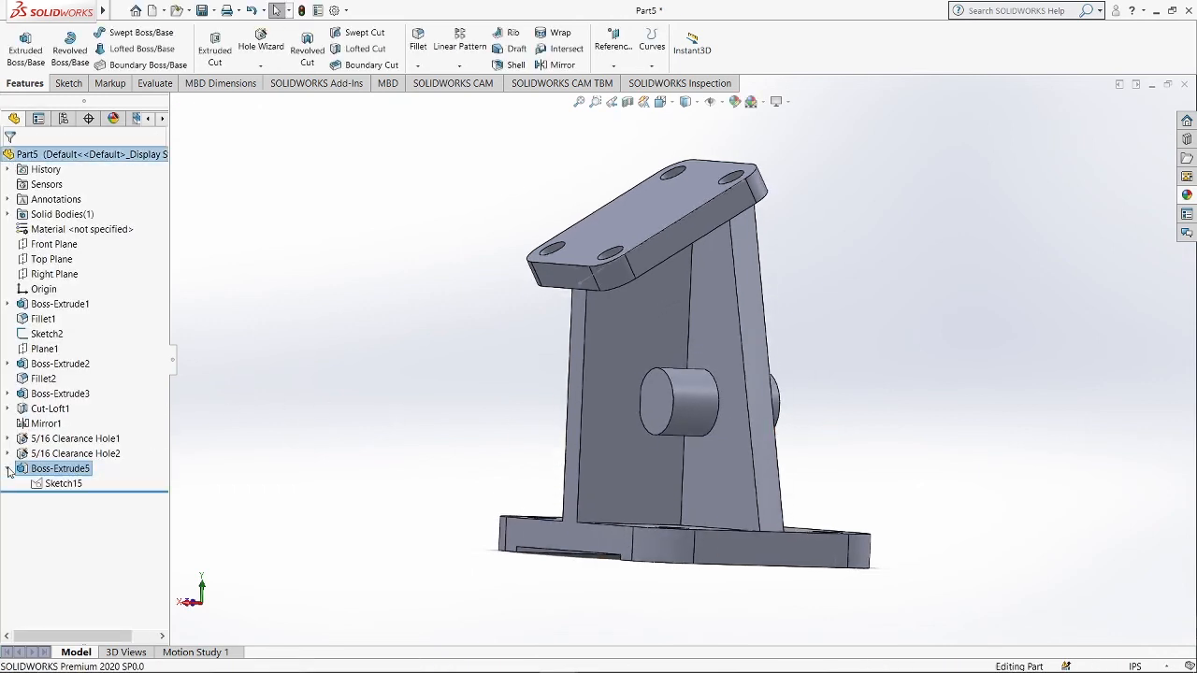
left_click(70, 484)
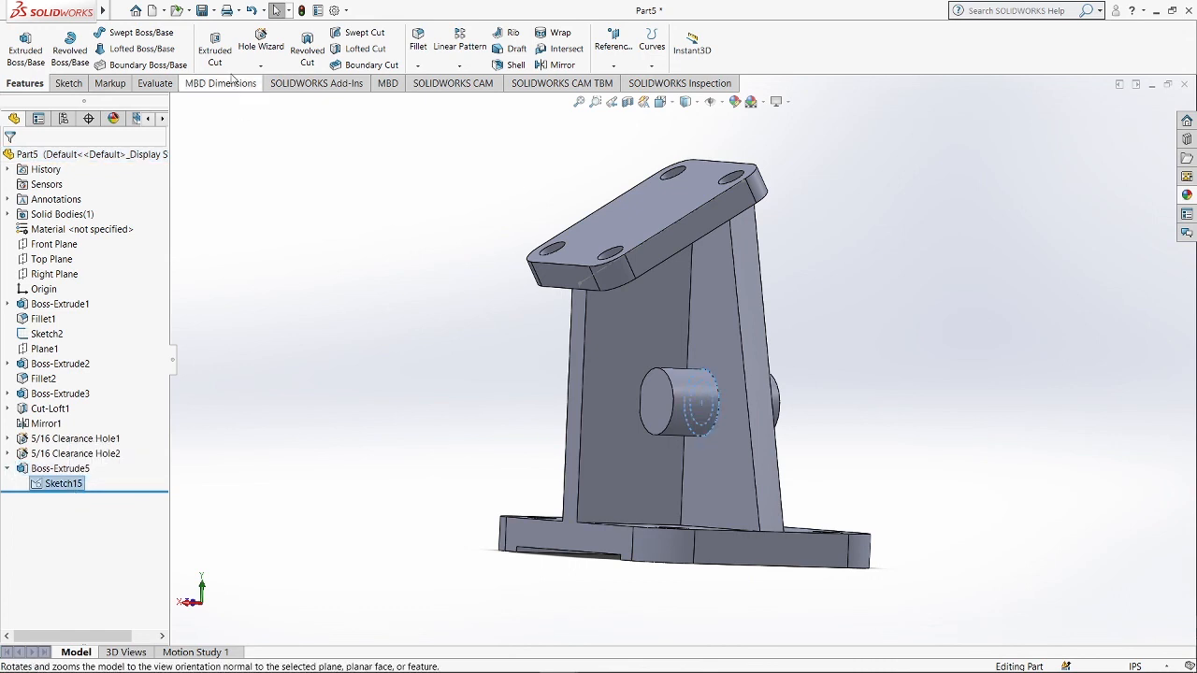
left_click(215, 52)
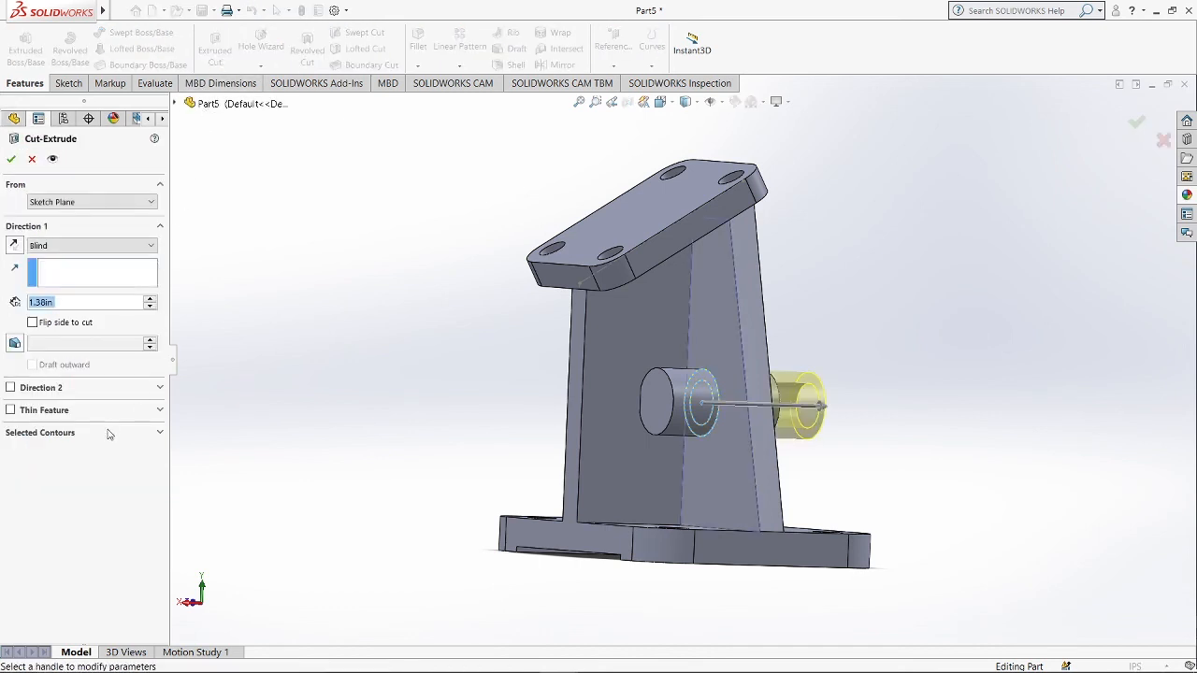
left_click(106, 436)
left_click(93, 452)
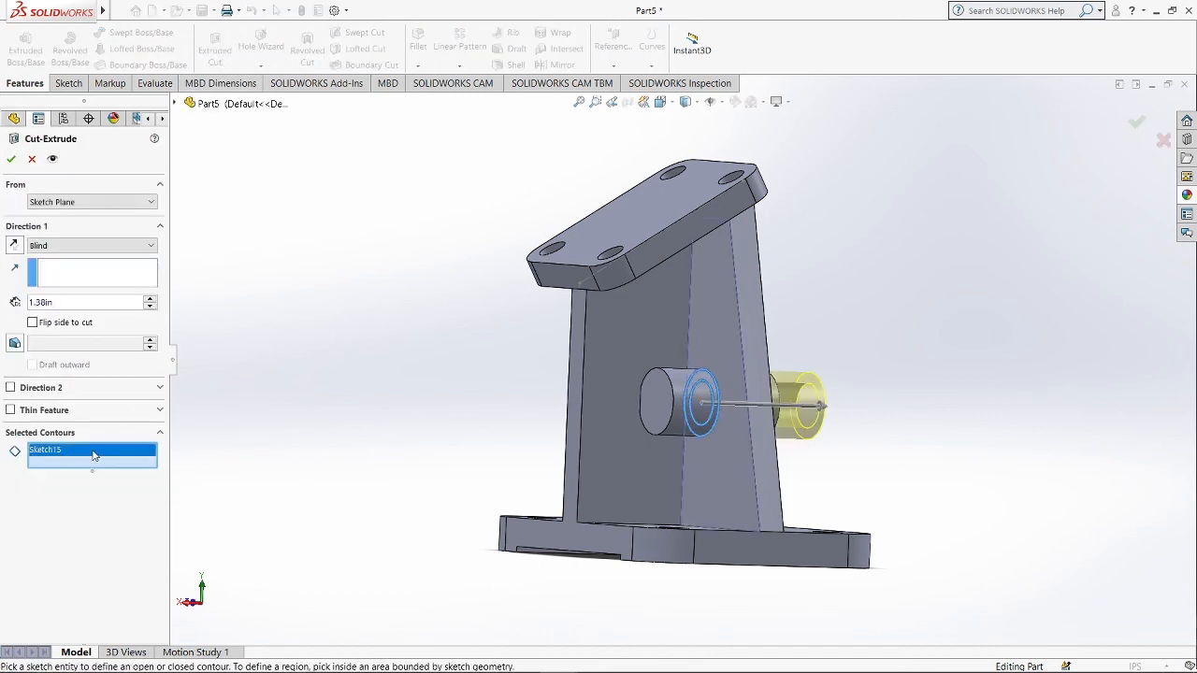
key("Delete")
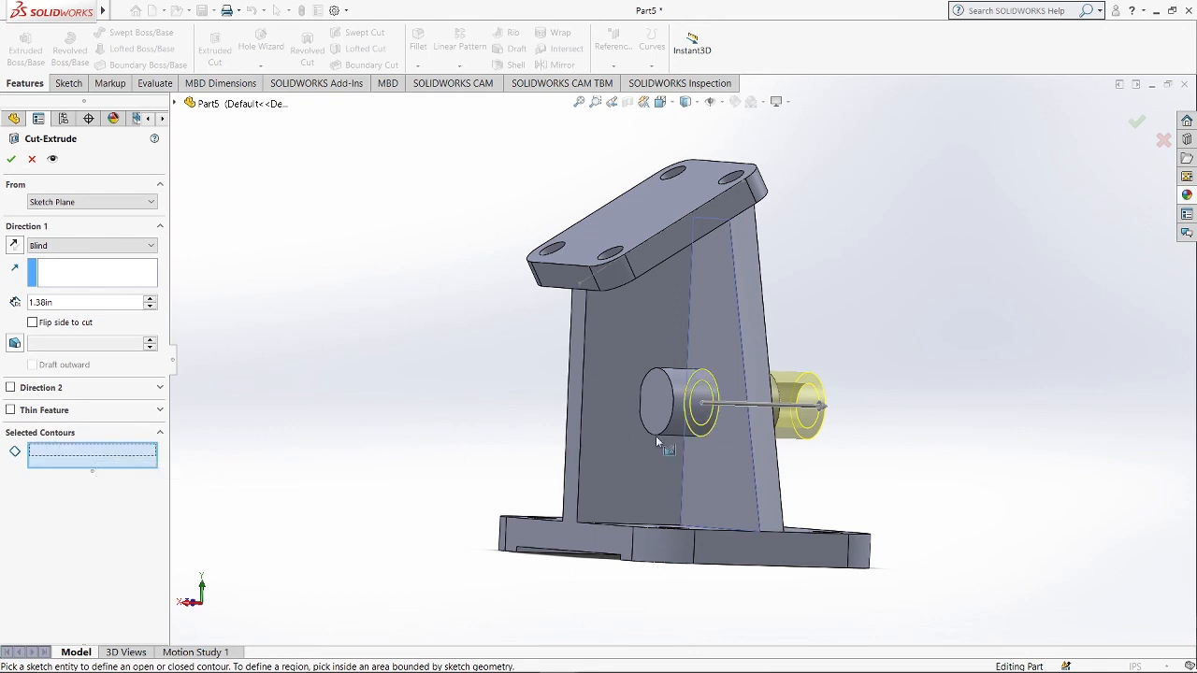
left_click(704, 426)
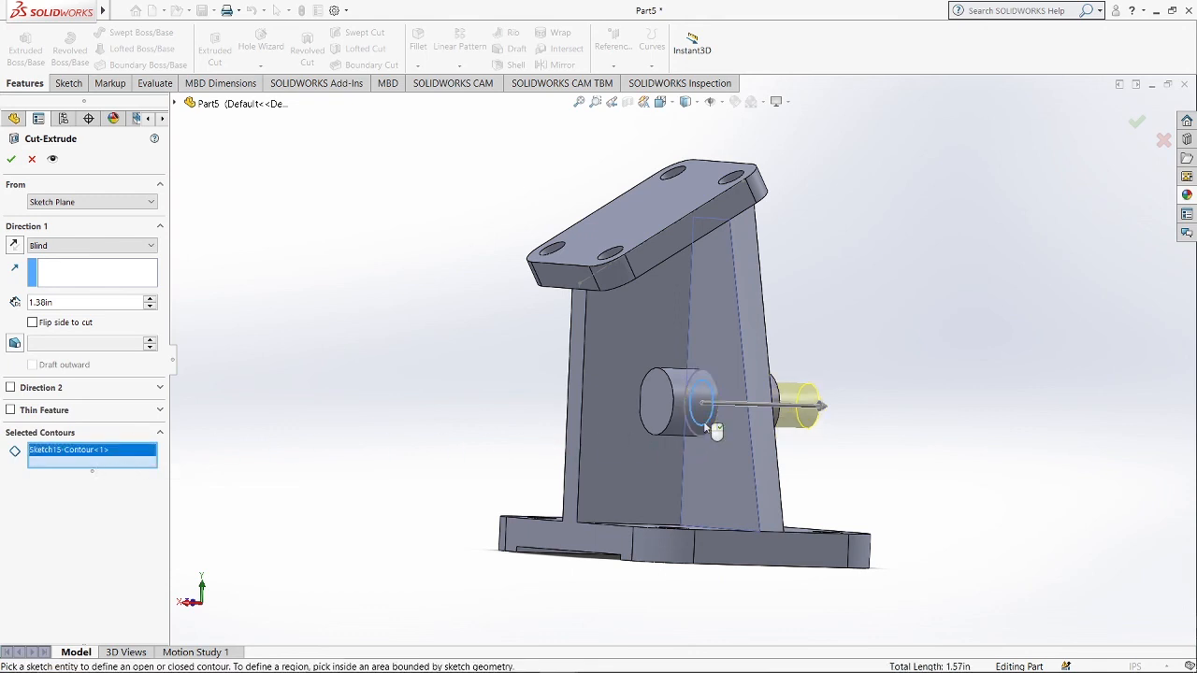
left_click(110, 247)
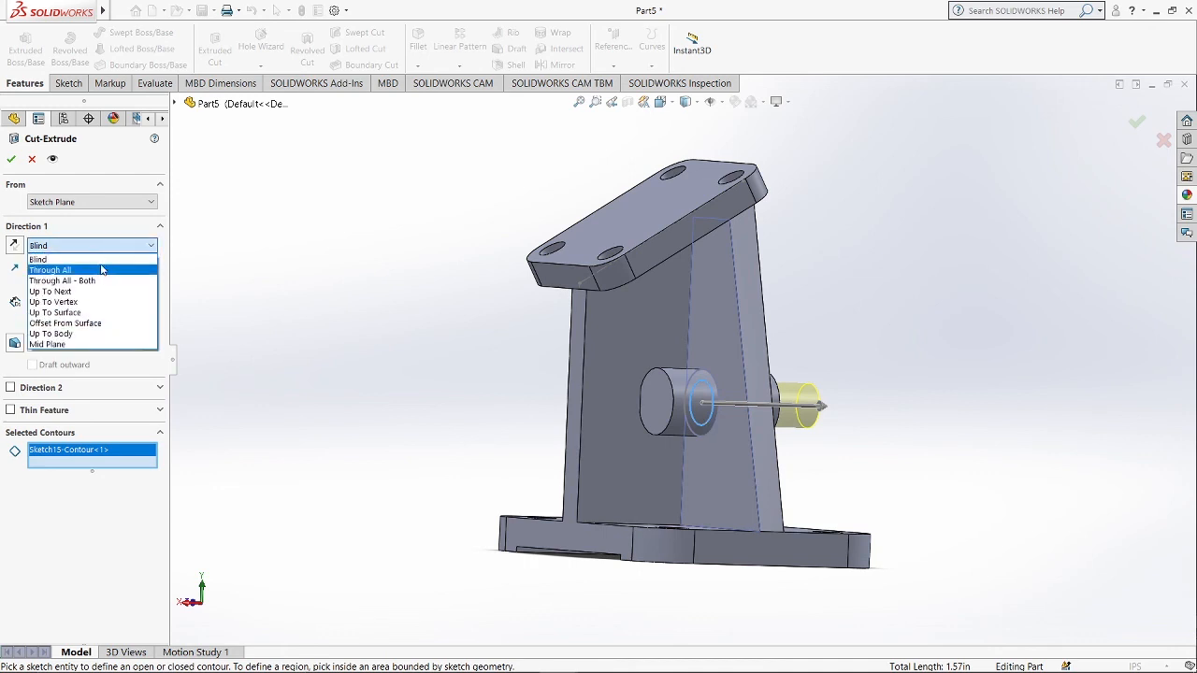
left_click(97, 281)
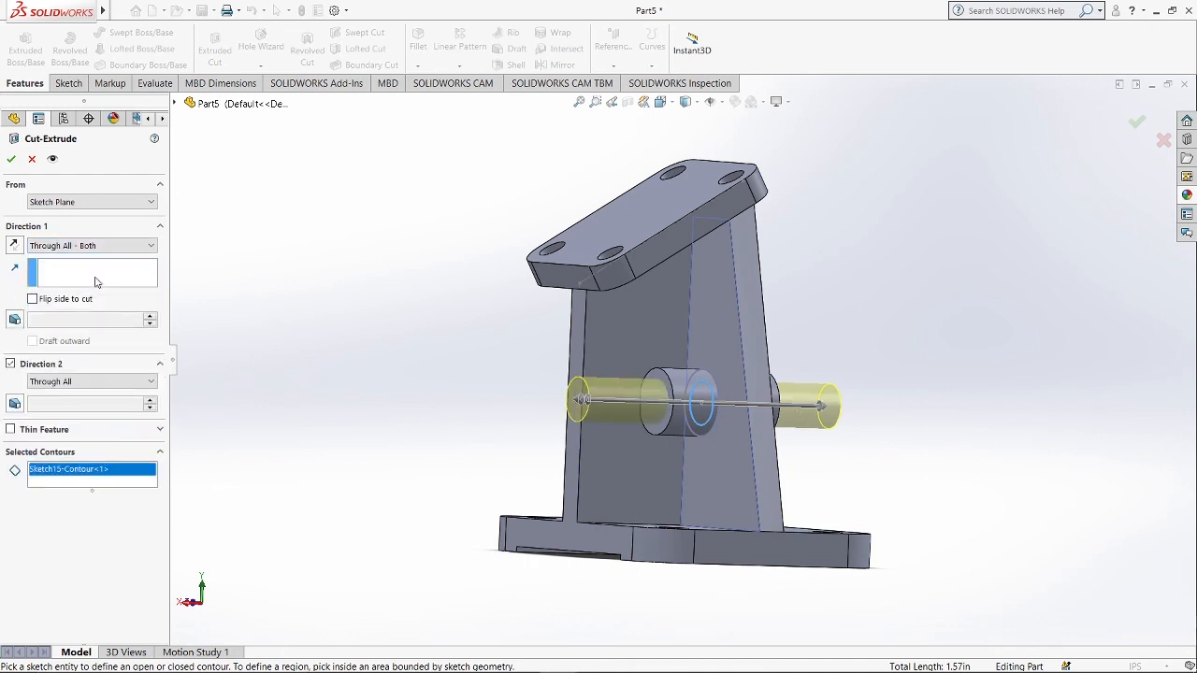
left_click(17, 162)
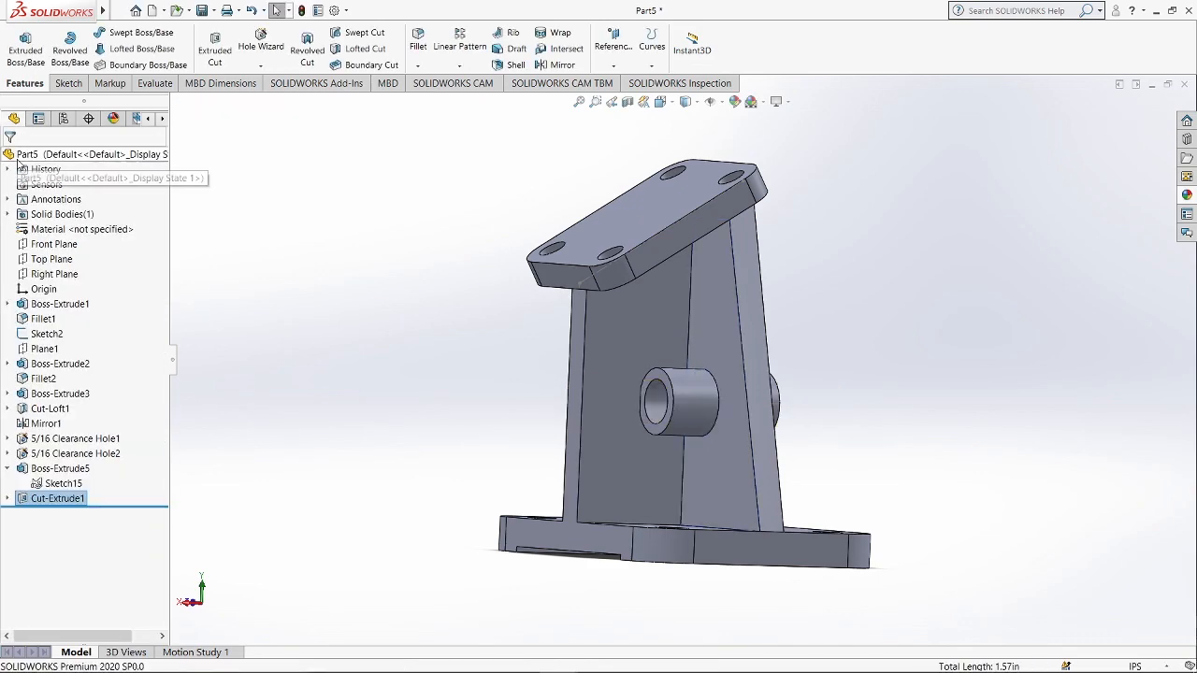
Inspect the finished bracket from isometric and other standard view orientations.
key("ctrl+7")
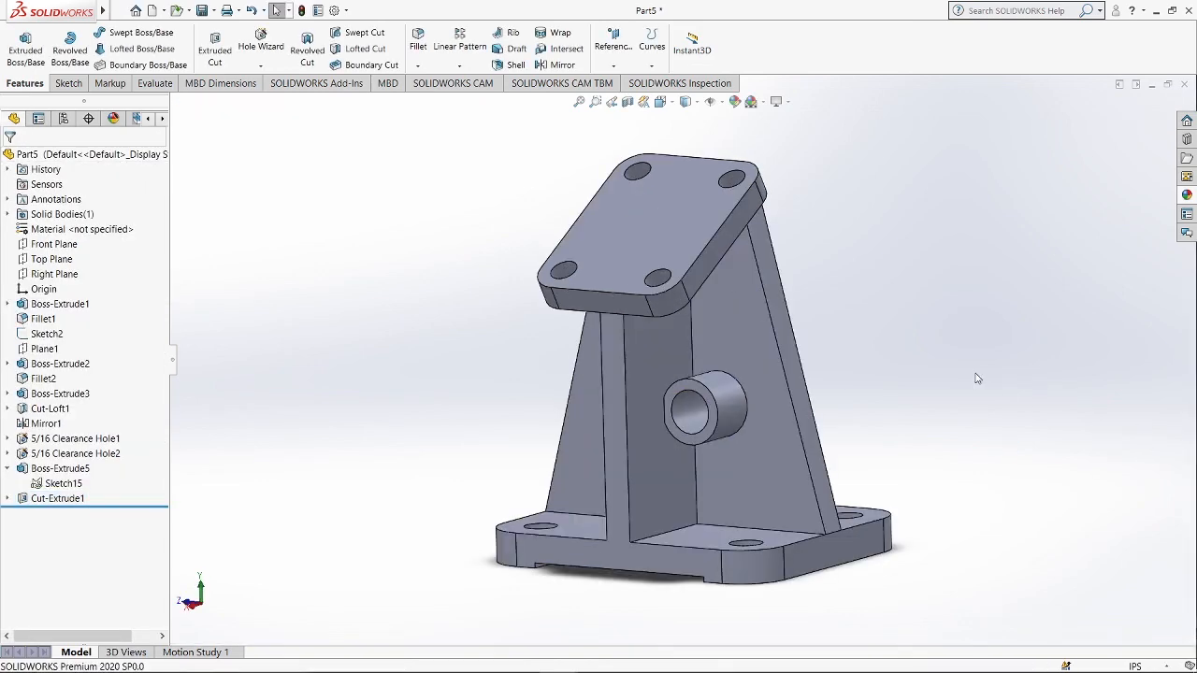
key("space")
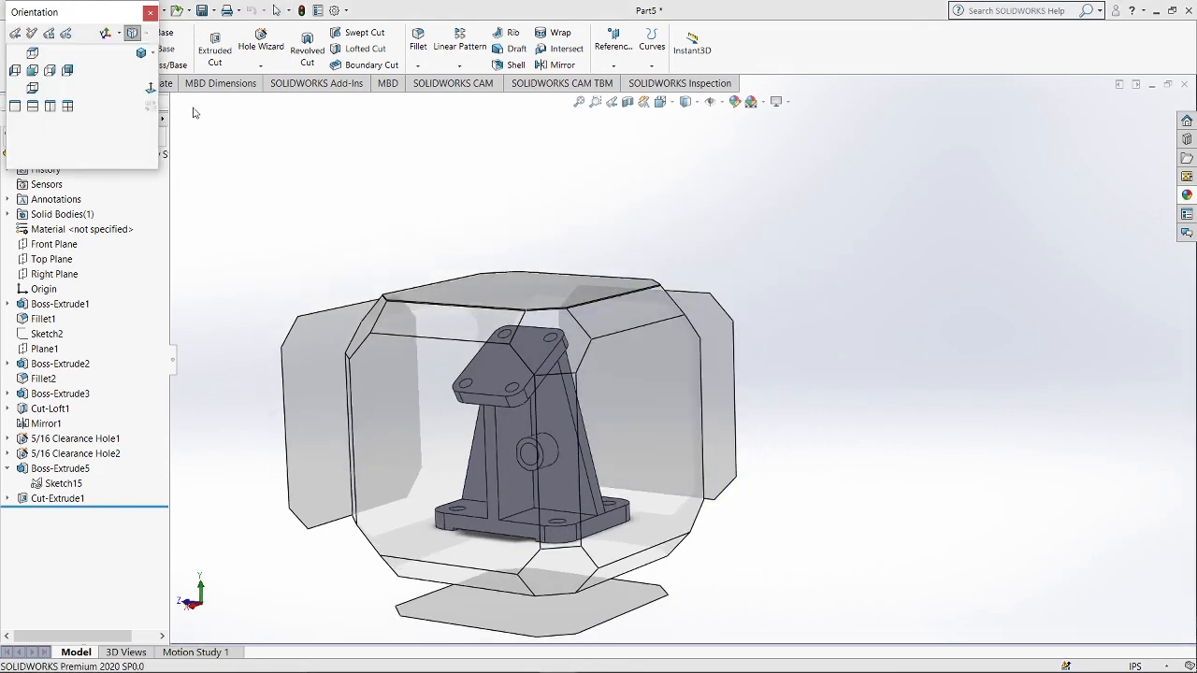
left_click(154, 53)
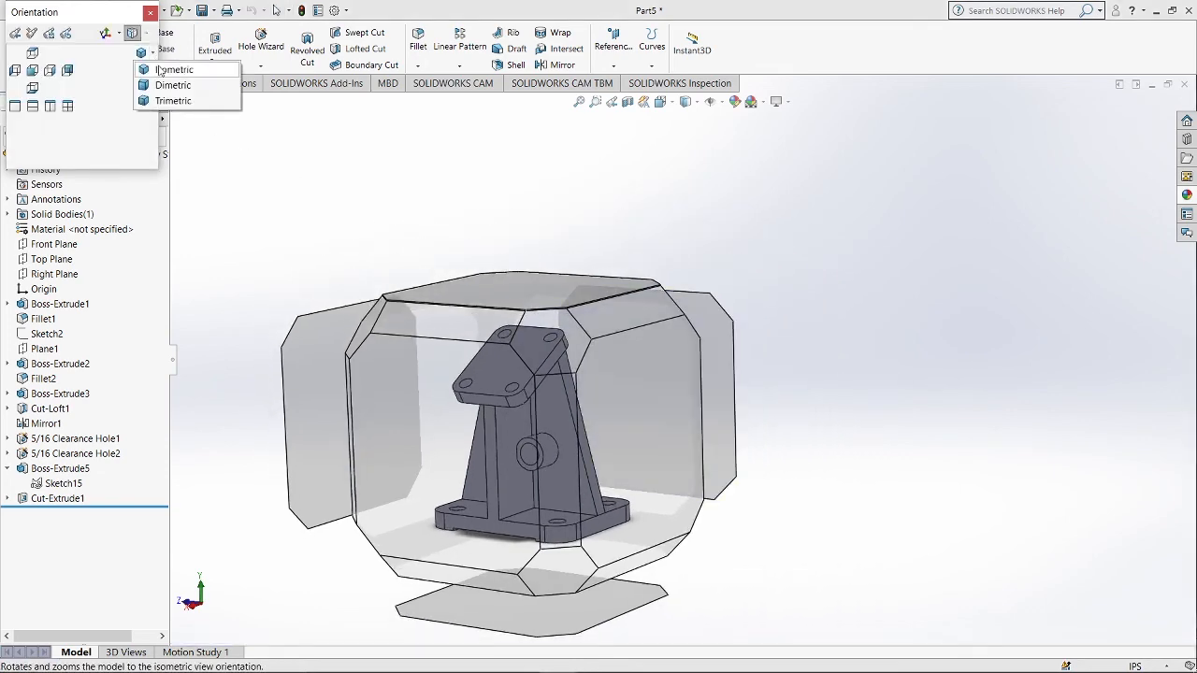
left_click(160, 65)
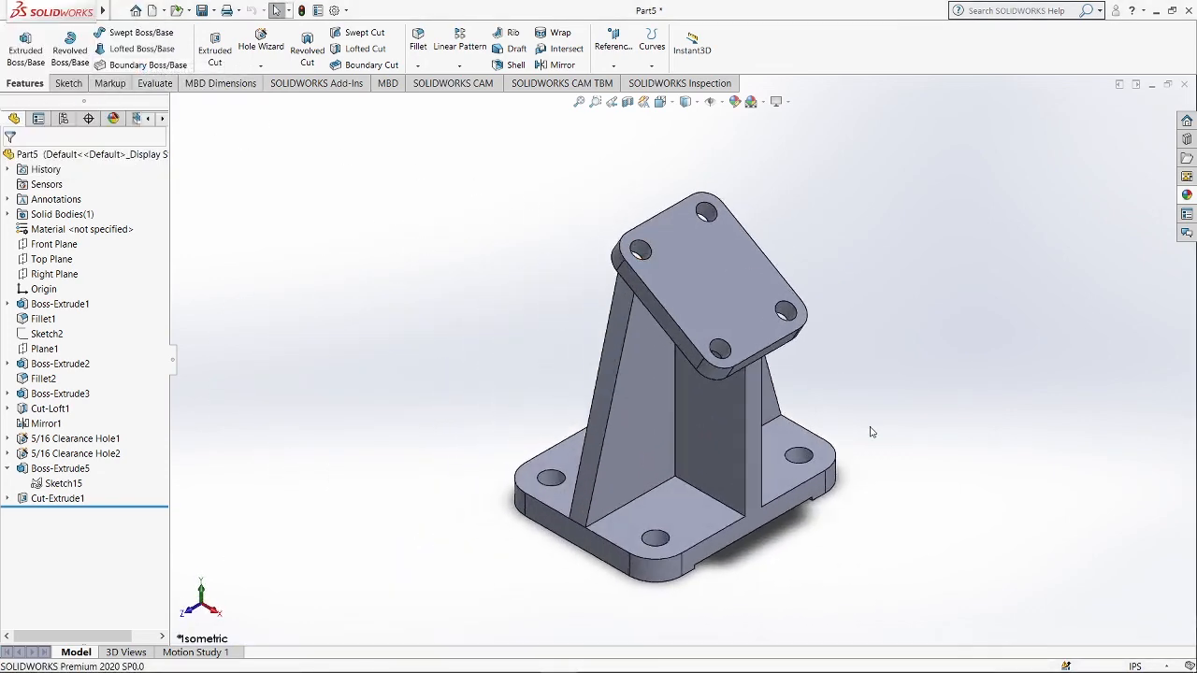
key("space")
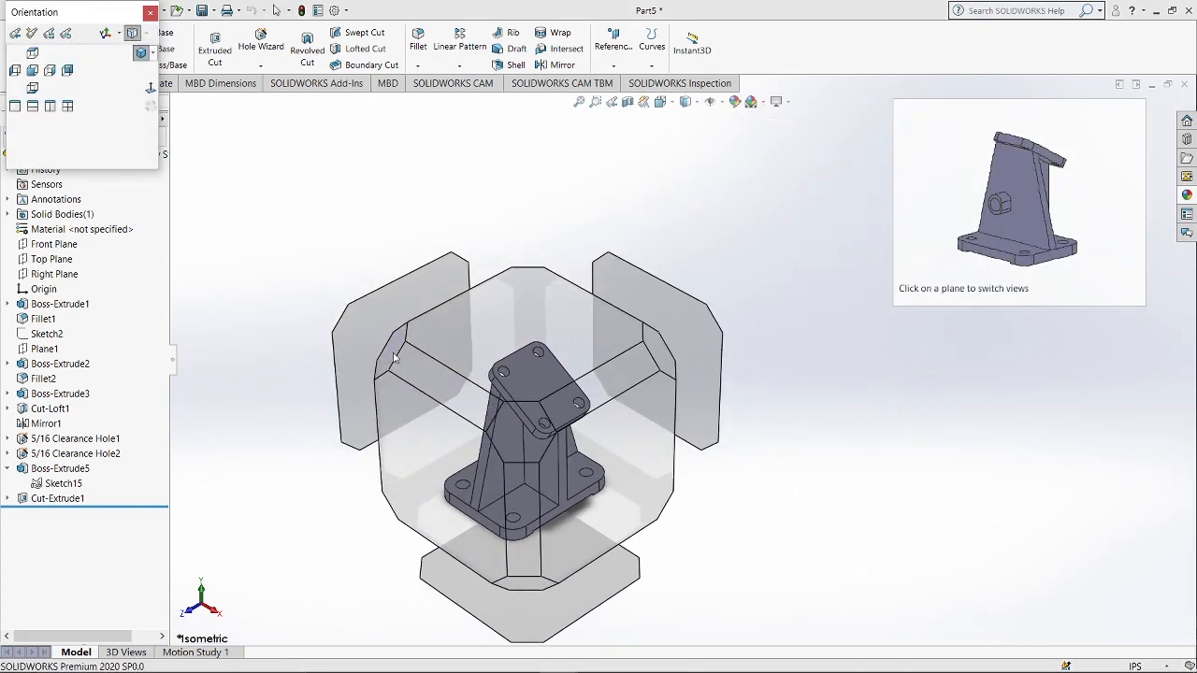
left_click(663, 362)
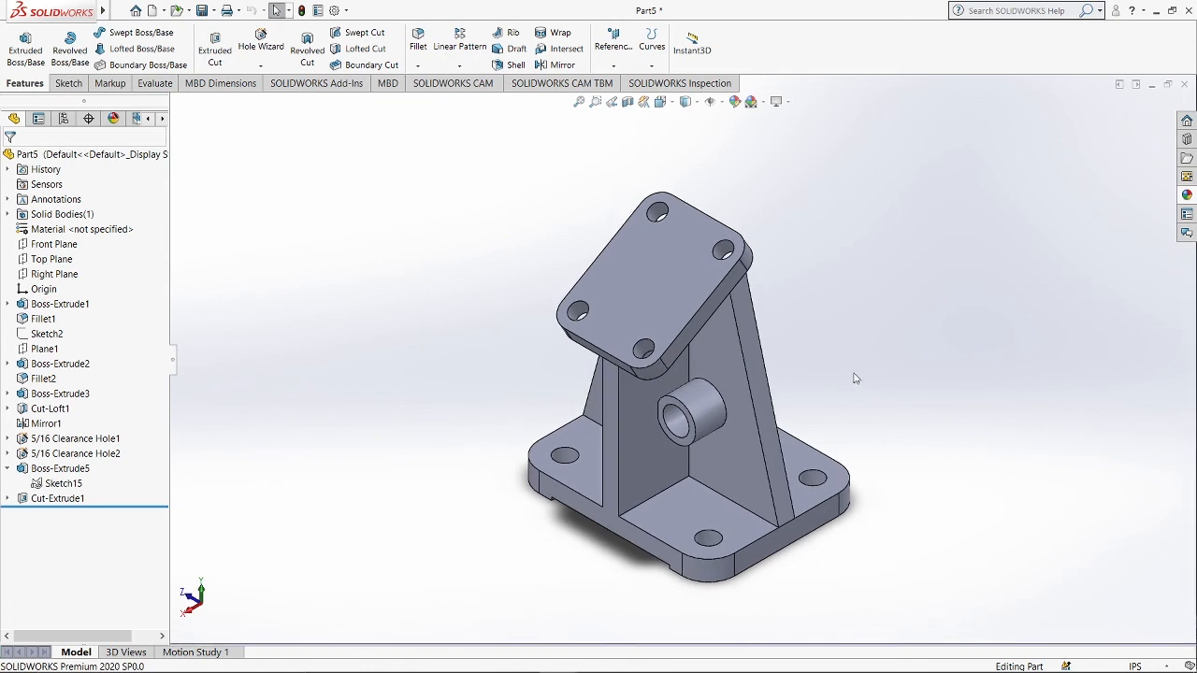
scroll(857, 372, "down", 1)
scroll(858, 371, "up", 1)
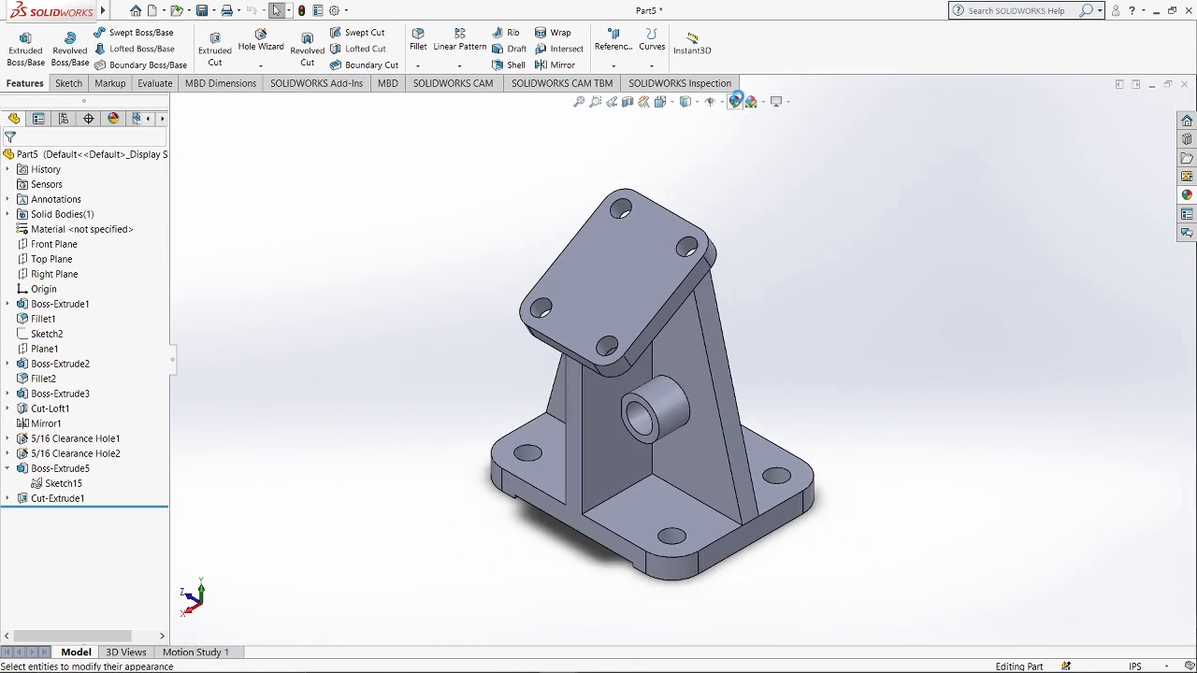
Apply the burnished chrome metal appearance to the whole part.
left_click(738, 101)
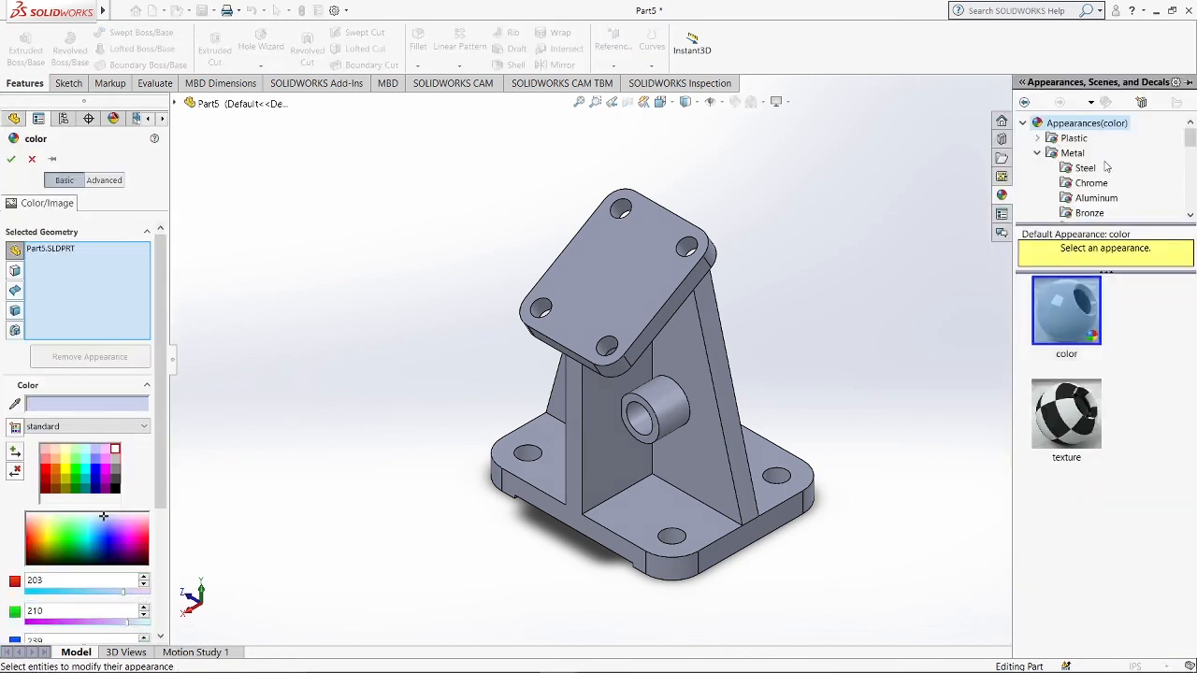
left_click(1072, 155)
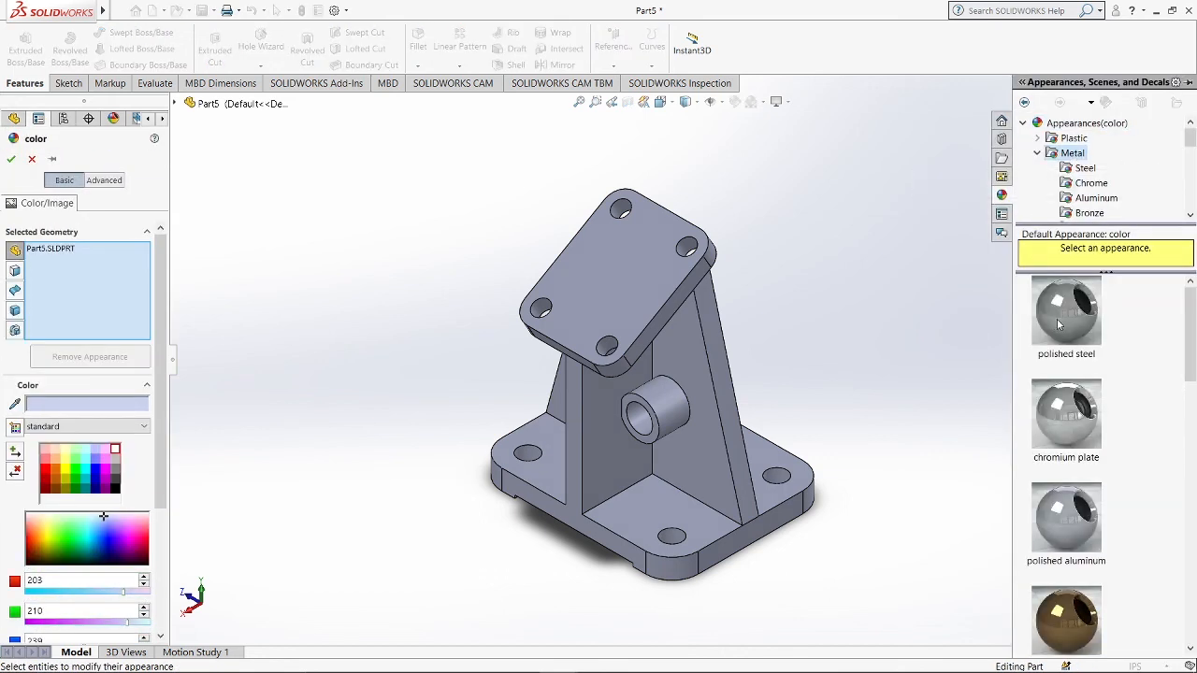
mouse_move(1060, 325)
left_click(1089, 184)
scroll(1062, 510, "down", 3)
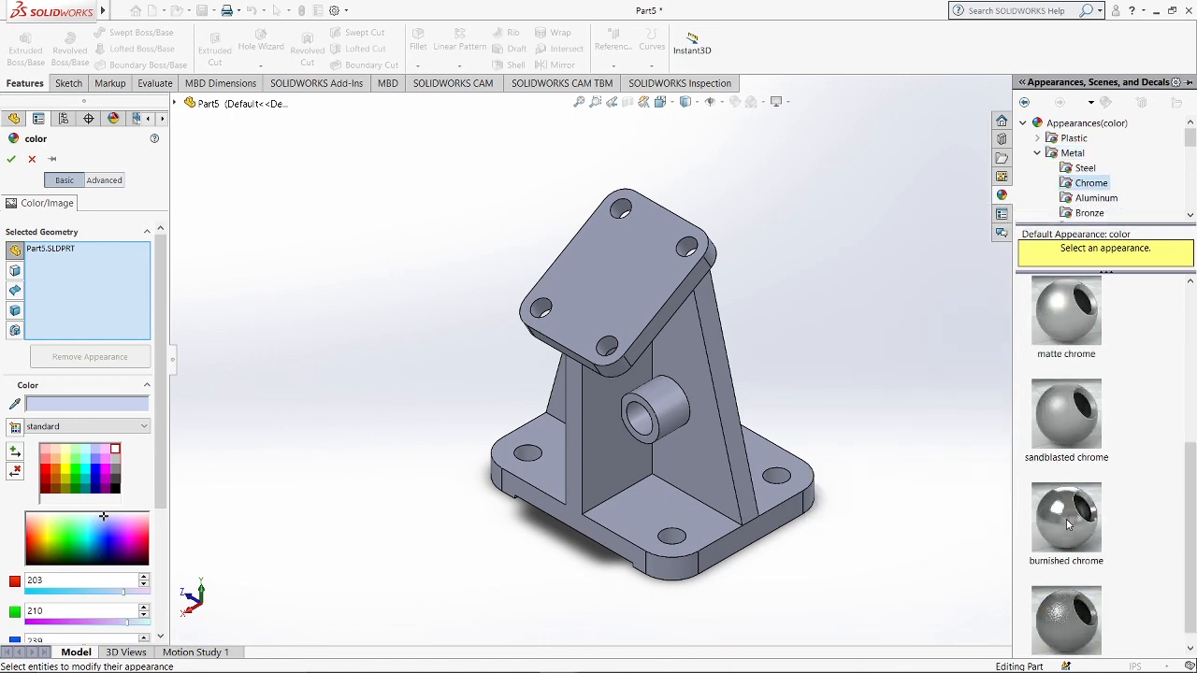
left_click(1081, 513)
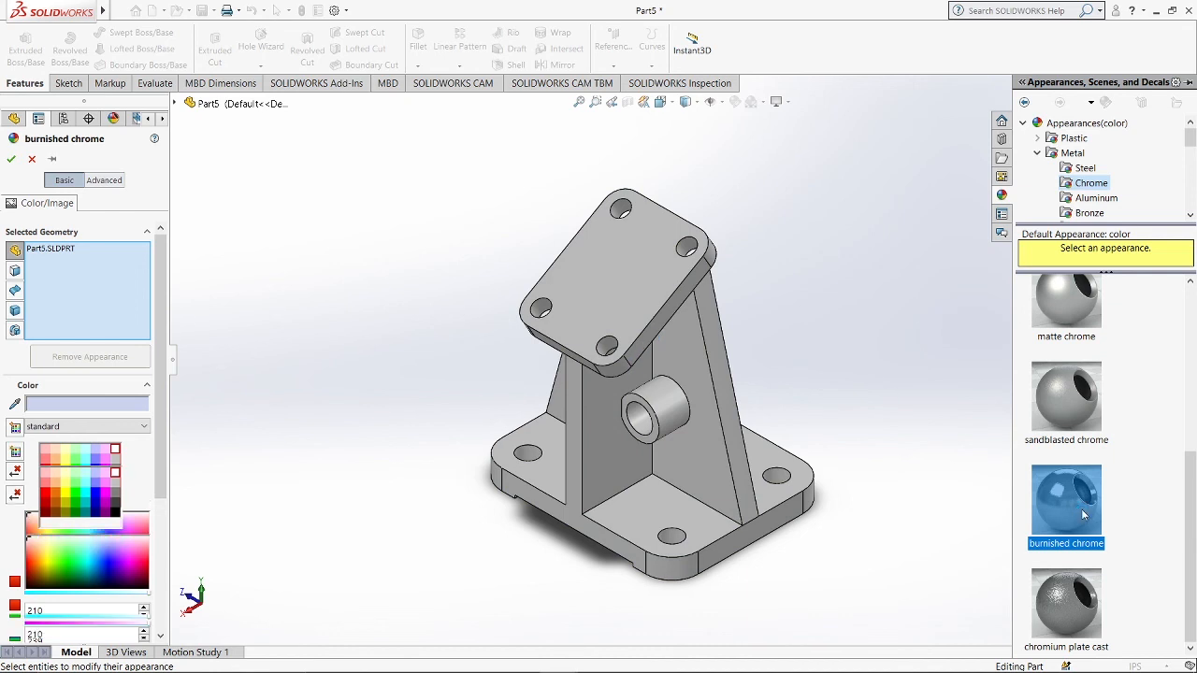
key("Return")
scroll(879, 333, "down", 2)
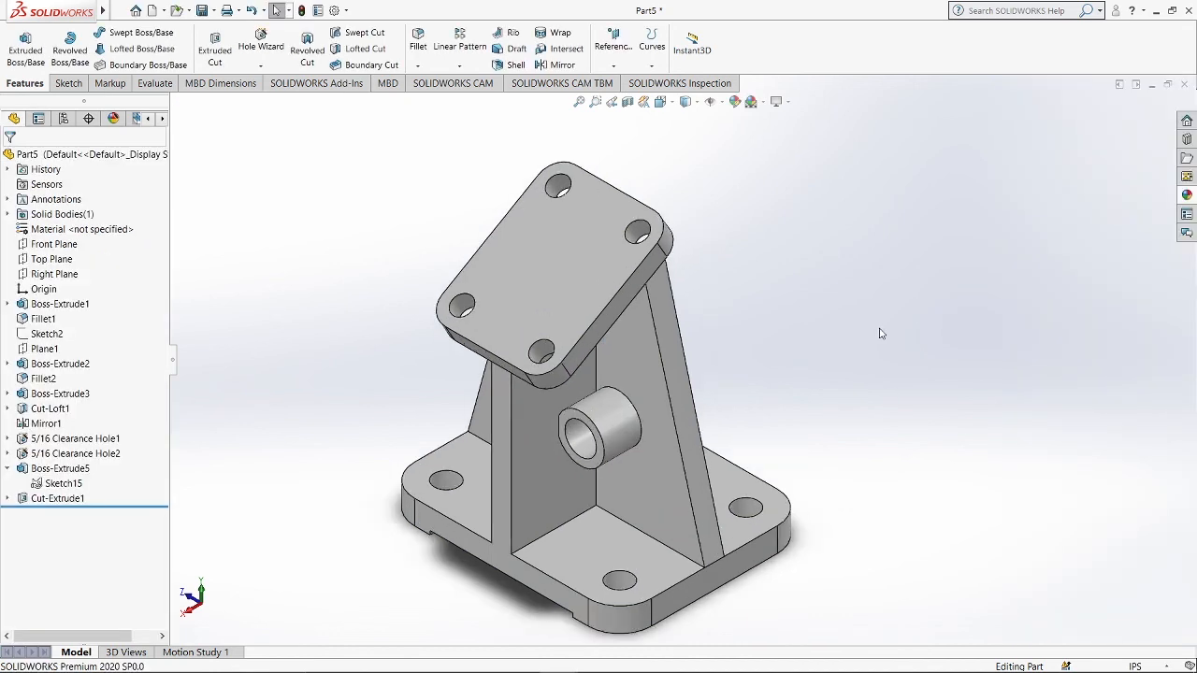